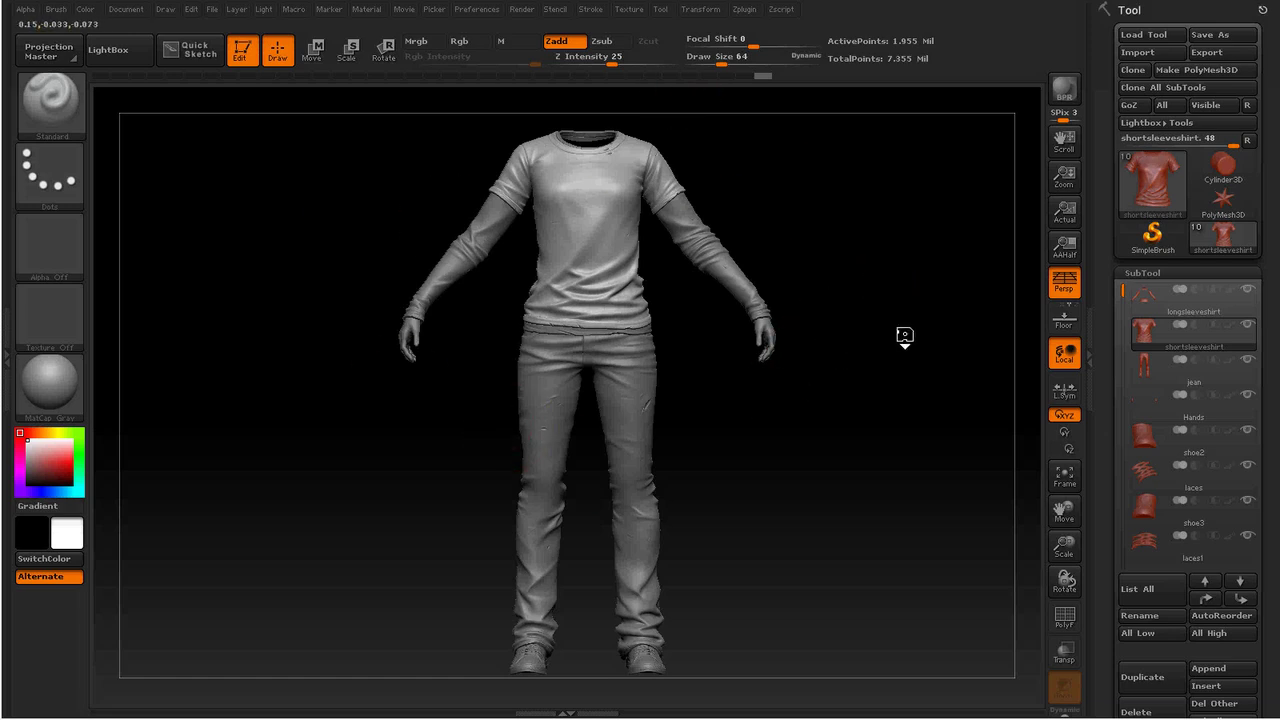
# - Lower the shortsleeveshirt subtool to its lowest subdivision level and check its blocky form
pyautogui.press('shift')
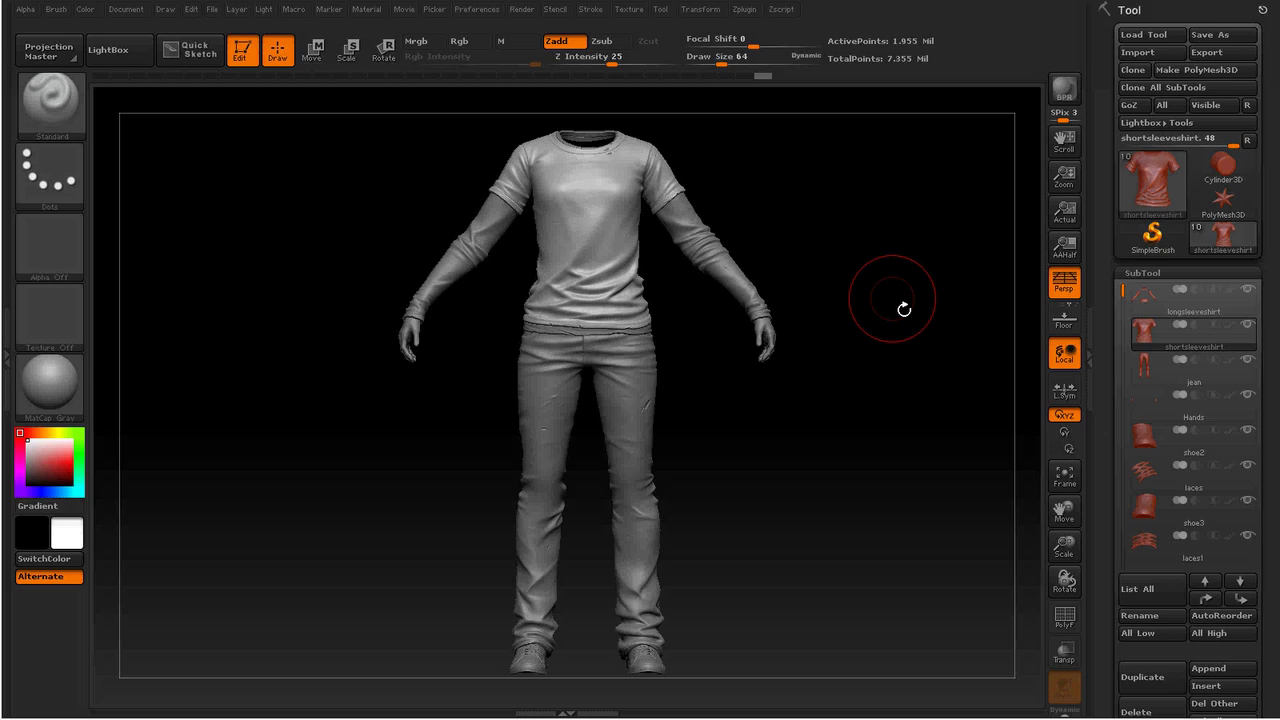
pyautogui.moveTo(600, 310)
pyautogui.keyDown('shift'); pyautogui.mouseDown()
pyautogui.moveTo(594, 149)
pyautogui.moveTo(793, 242)
pyautogui.mouseUp(); pyautogui.keyUp('shift')
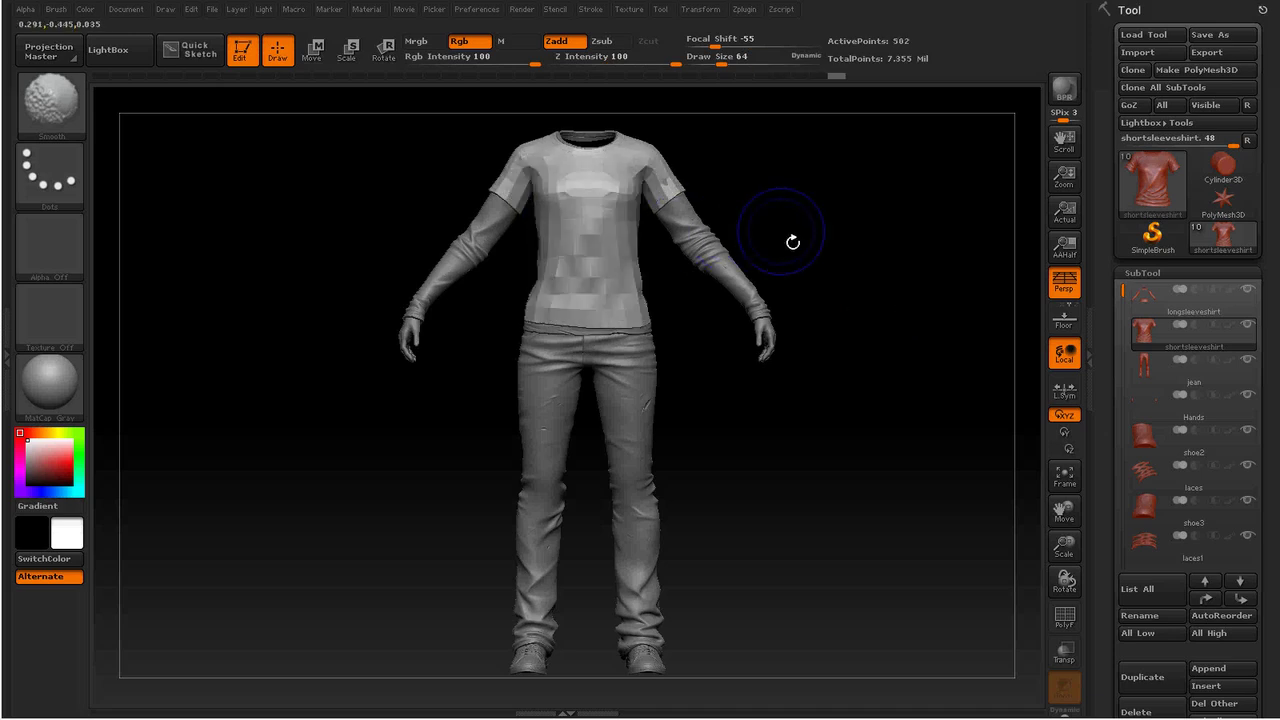
pyautogui.moveTo(937, 246); pyautogui.dragTo(885, 280)
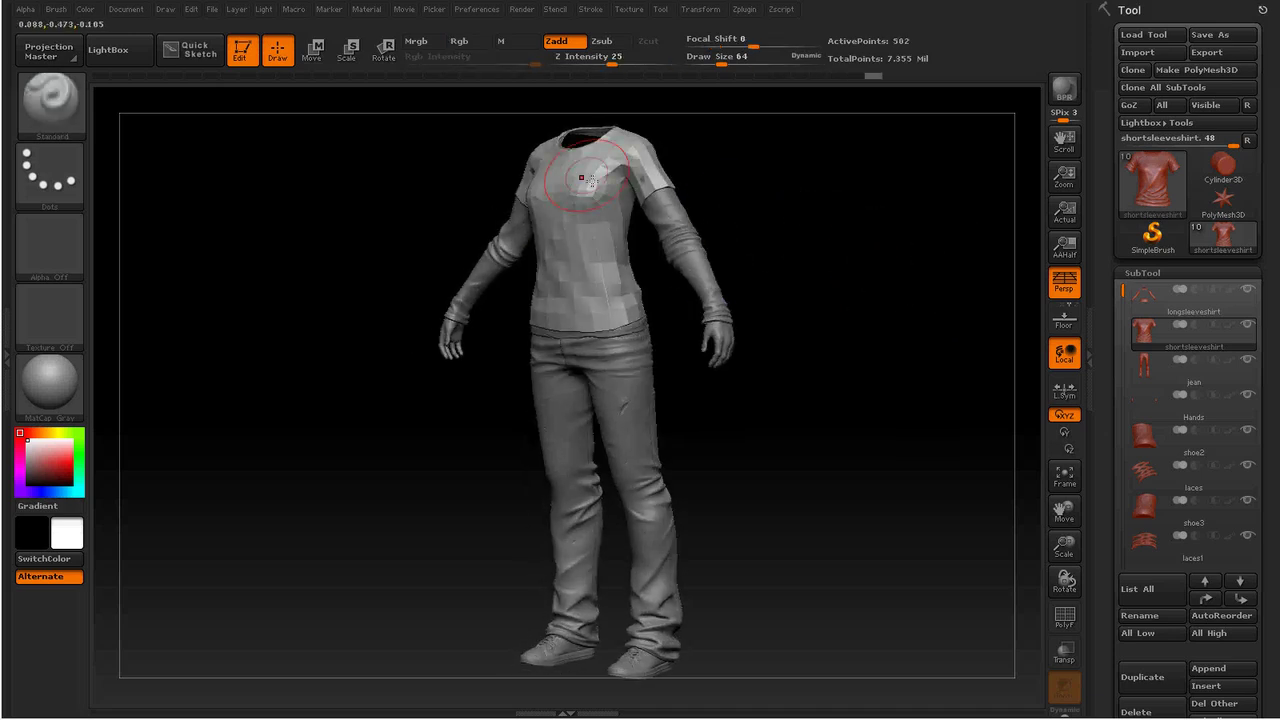
# - Lower the jean subtool to its lowest subdivision level
pyautogui.click(1169, 367)
pyautogui.press('shift')
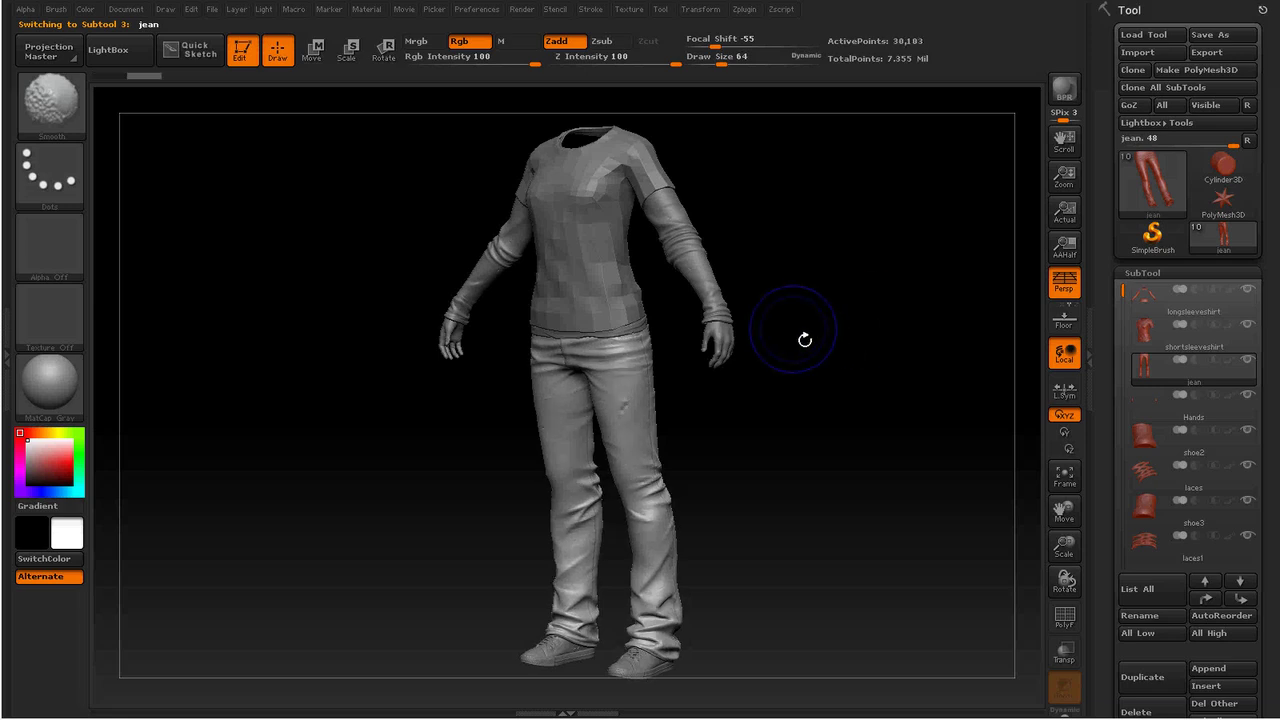
pyautogui.hotkey('shift', 'd')
pyautogui.hotkey('shift', 'd')
pyautogui.hotkey('shift', 'd')
pyautogui.moveTo(834, 329)
pyautogui.mouseDown()
pyautogui.moveTo(851, 317)
pyautogui.moveTo(846, 300)
pyautogui.mouseUp()
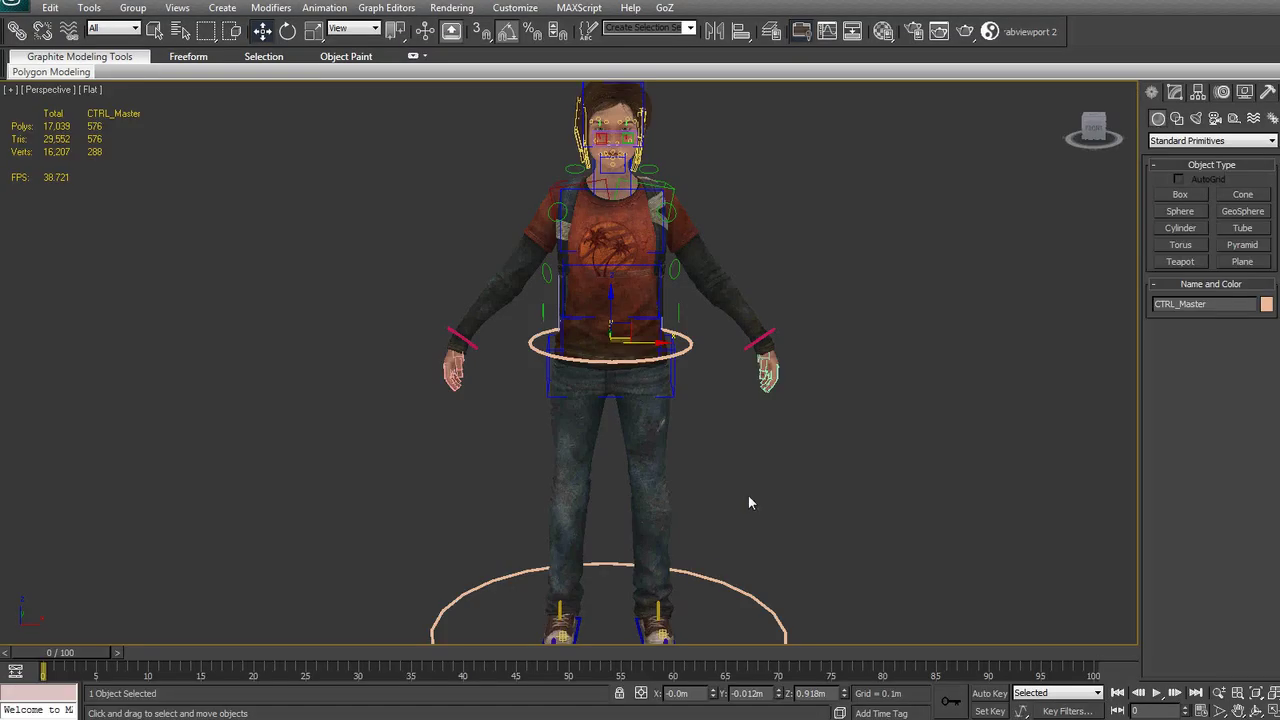
# - Switch to 3ds Max and examine the rigged character's upper-body topology with edged faces shown, then hidden again
pyautogui.moveTo(775, 276); pyautogui.dragTo(804, 353, button='middle')
pyautogui.scroll(3, 774, 311)
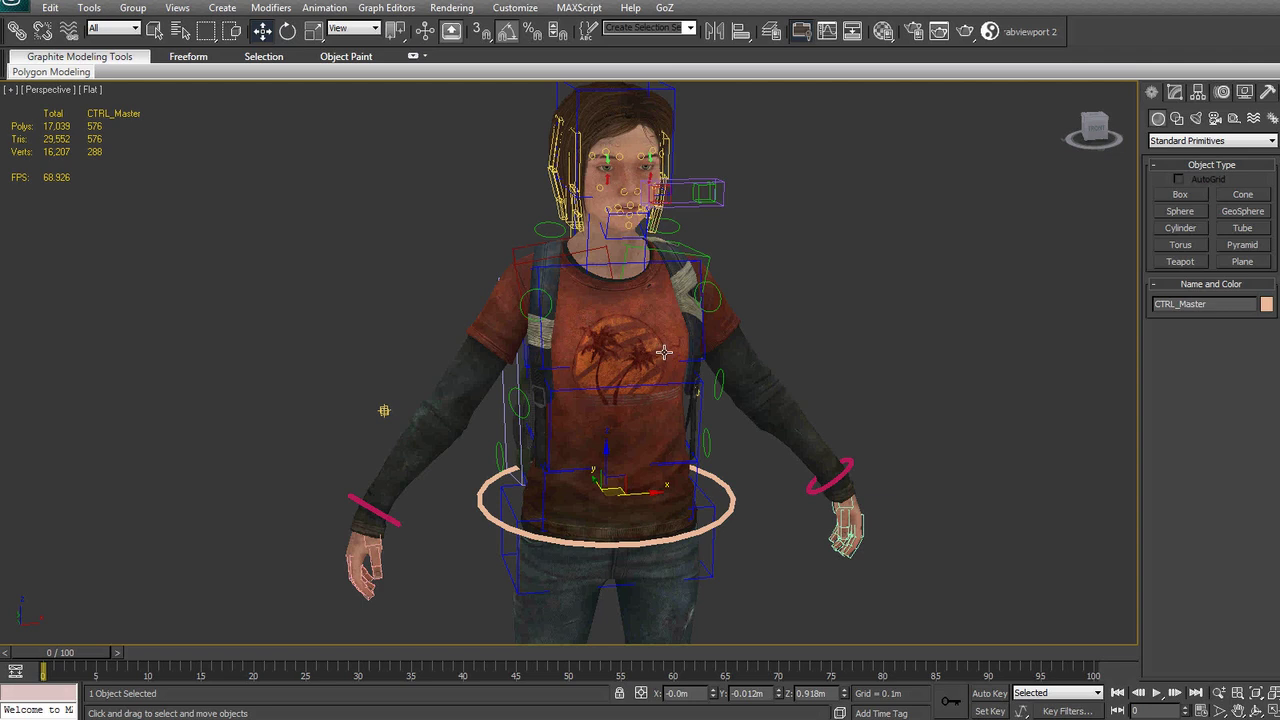
pyautogui.press('F4')
pyautogui.moveTo(825, 286); pyautogui.dragTo(829, 310, button='middle')
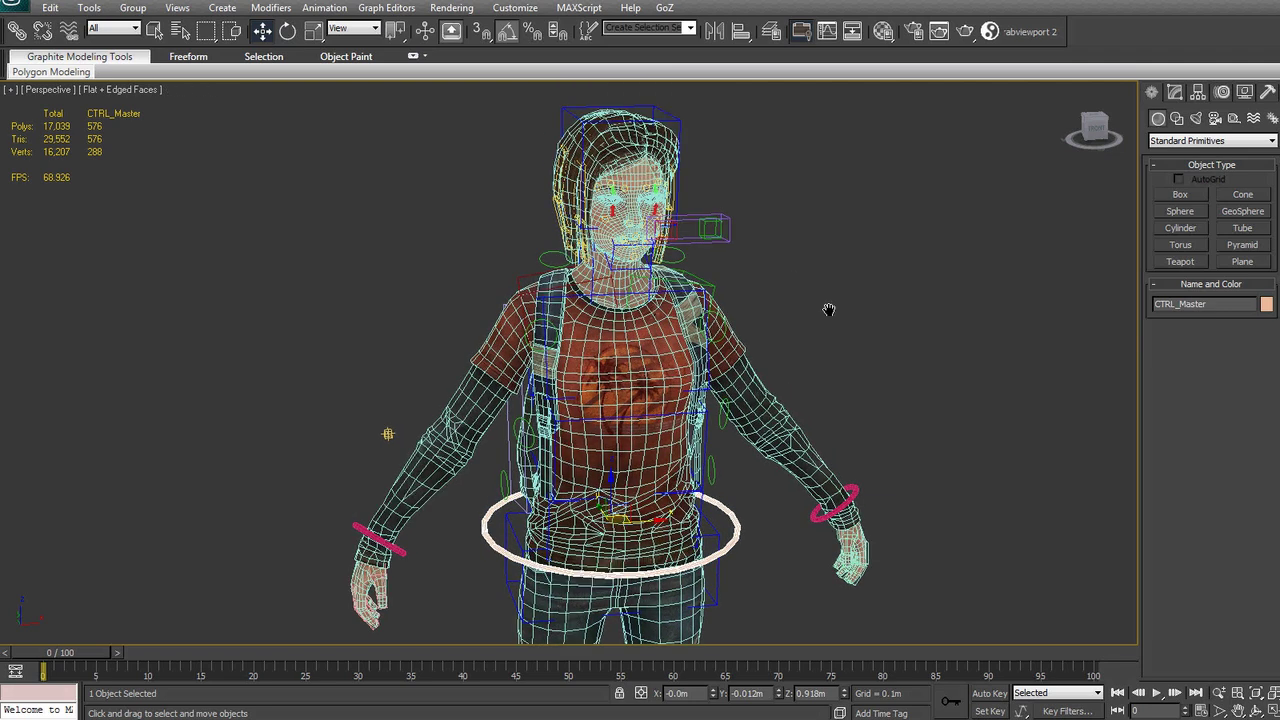
pyautogui.rightClick(813, 289)
pyautogui.click(766, 273)
pyautogui.press('F4')
pyautogui.moveTo(843, 361); pyautogui.dragTo(855, 314, button='middle')
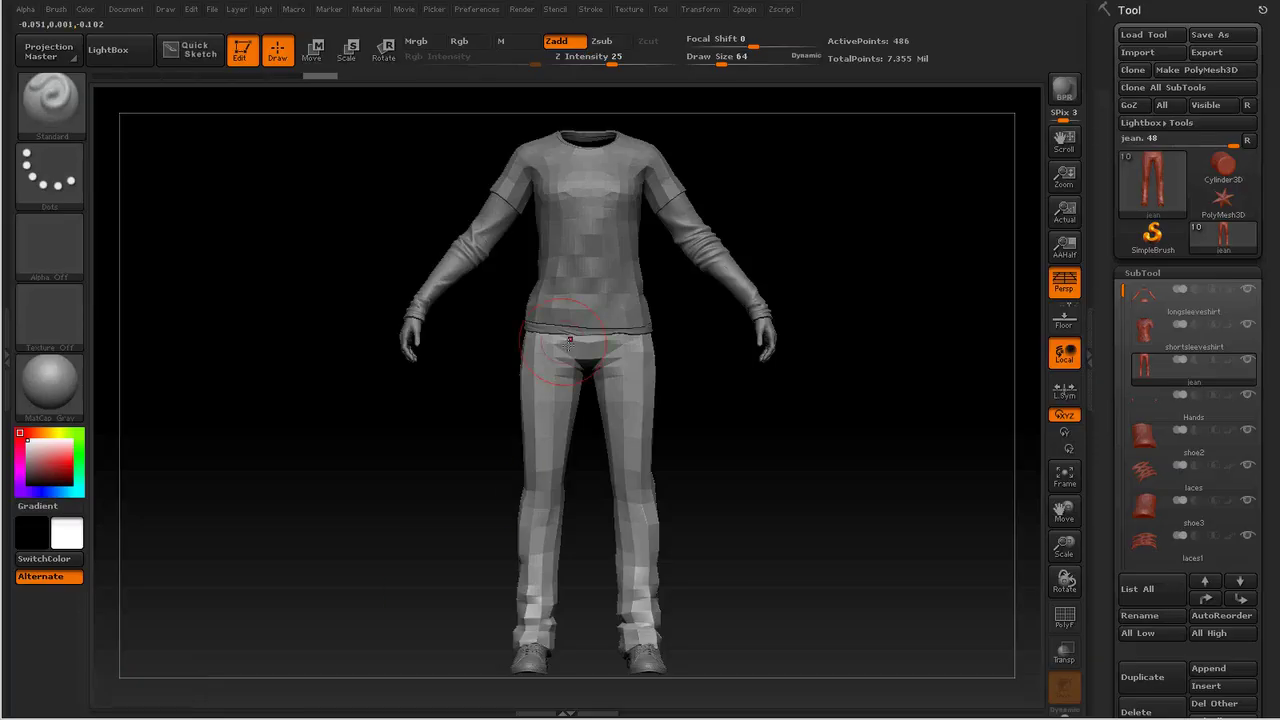
# - Compare the low-resolution clothing in ZBrush with the textured, rigged character in 3ds Max
pyautogui.moveTo(1167, 342)
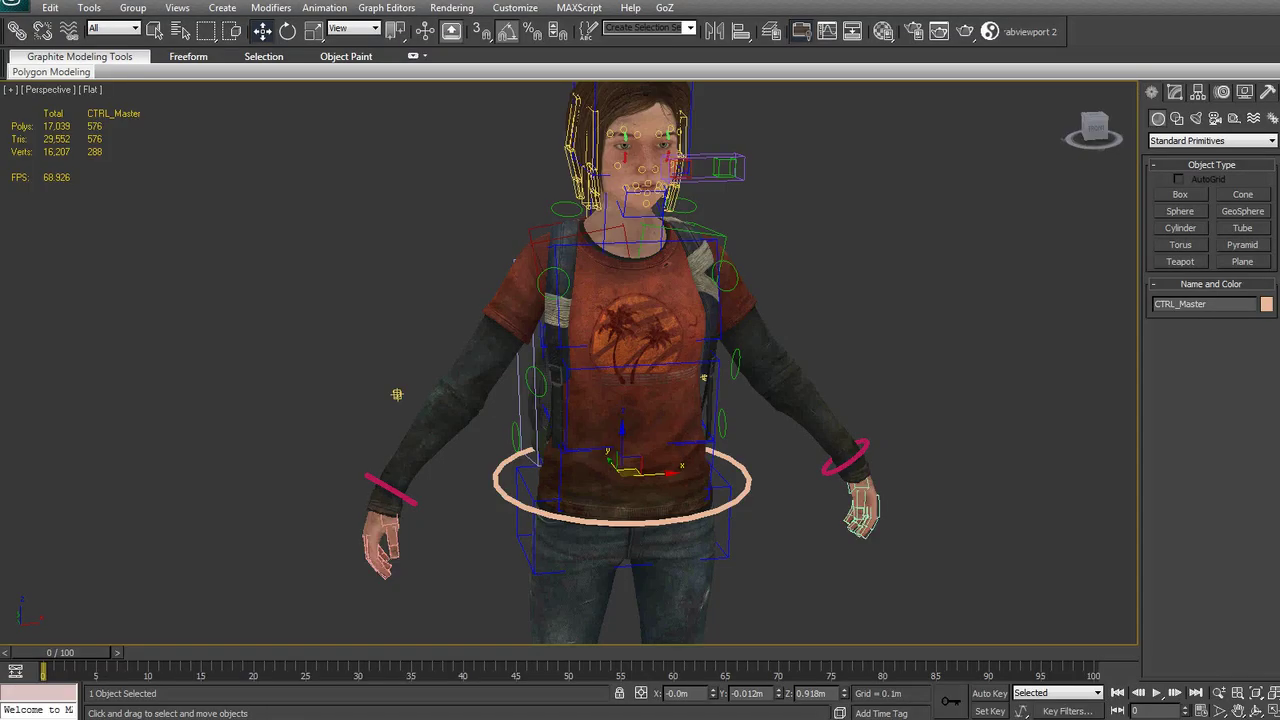
pyautogui.moveTo(700, 425); pyautogui.dragTo(700, 373, button='middle')
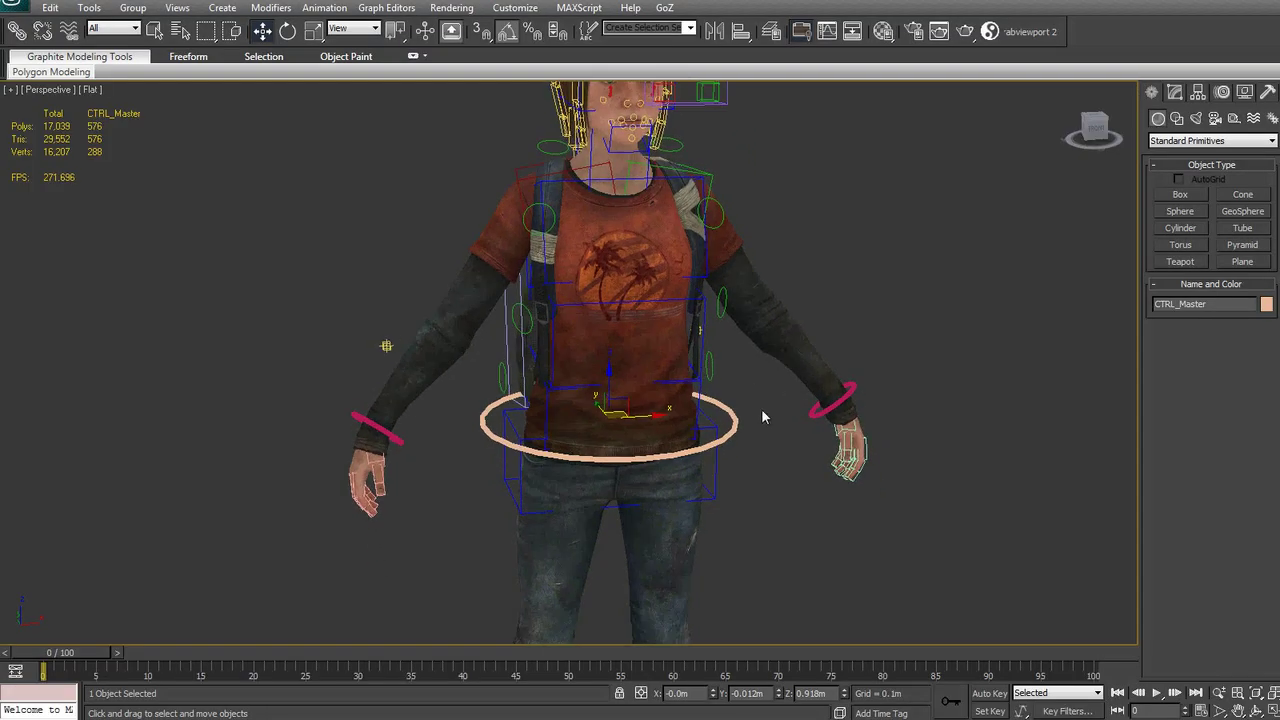
pyautogui.moveTo(761, 428); pyautogui.dragTo(747, 452, button='middle')
pyautogui.click(918, 309)
pyautogui.keyDown('alt'); pyautogui.moveTo(840, 308); pyautogui.dragTo(790, 304, button='middle'); pyautogui.keyUp('alt')
pyautogui.scroll(-3, 790, 304)
pyautogui.moveTo(834, 355); pyautogui.dragTo(860, 320, button='middle')
pyautogui.scroll(-1, 860, 329)
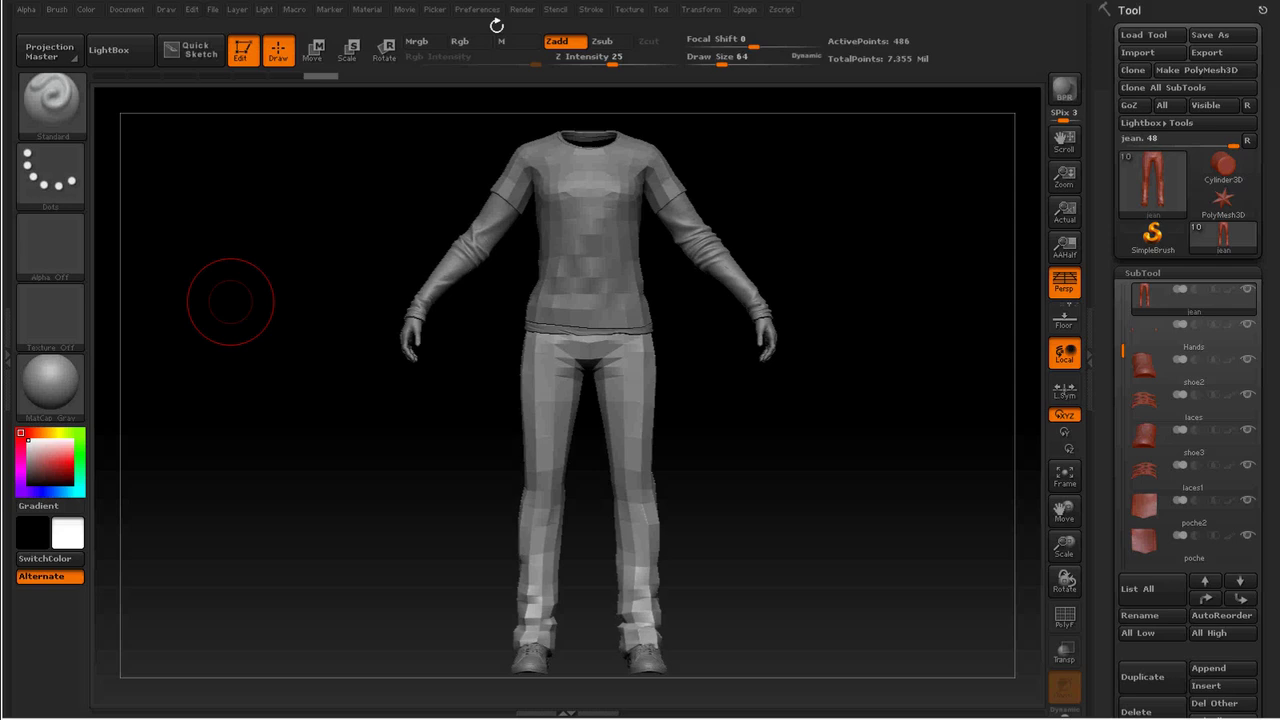
# - Switch to ZBrush and review the GoZ preferences, including the path to 3D Studio Max
pyautogui.click(486, 12)
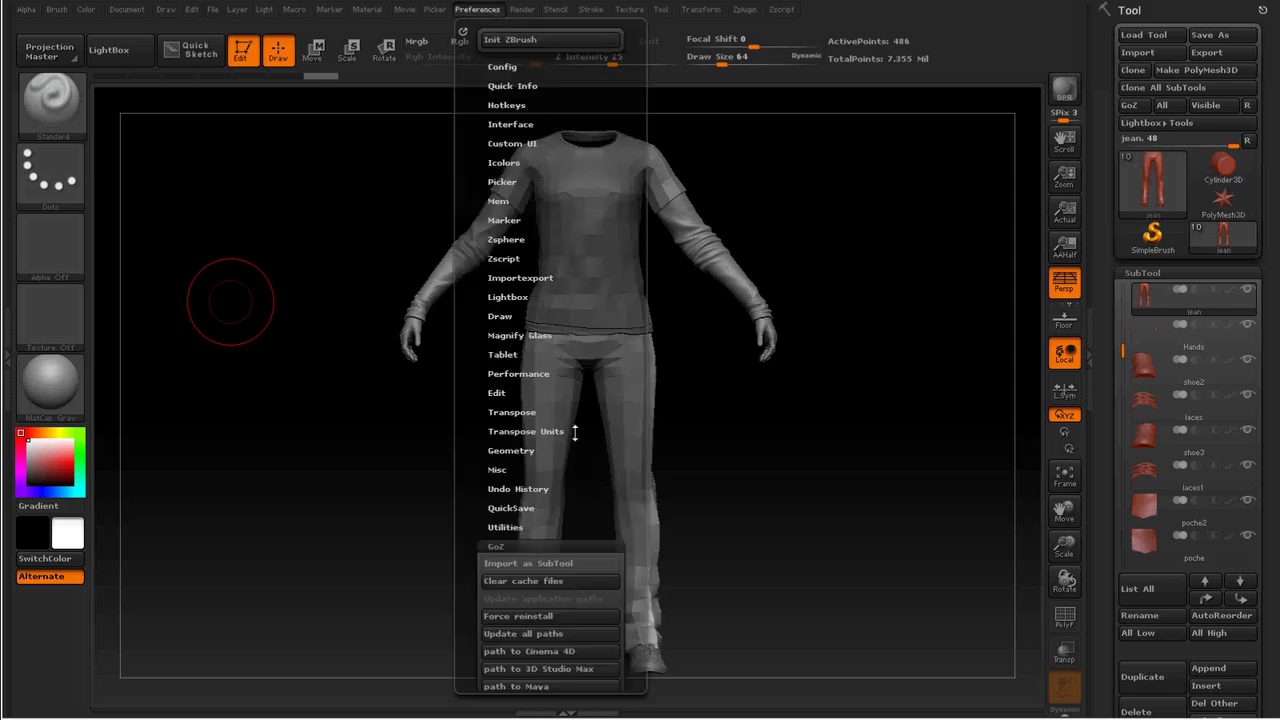
pyautogui.scroll(-3, 571, 429)
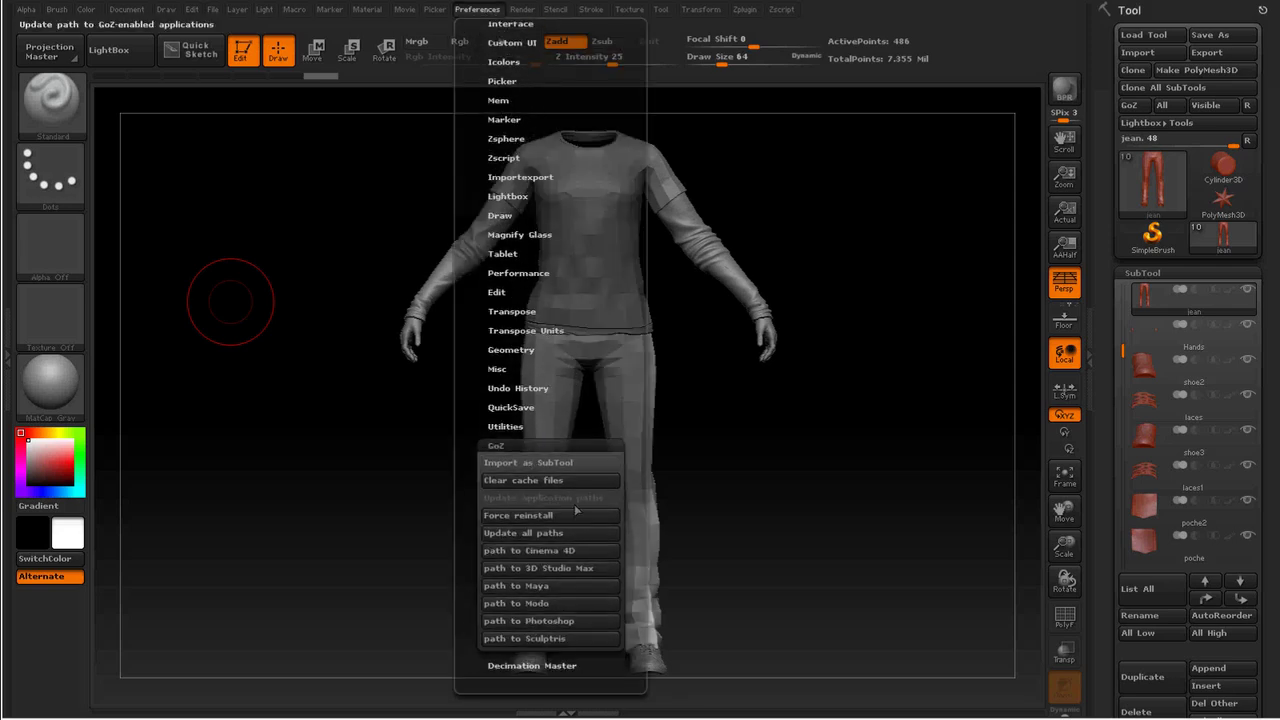
pyautogui.click(564, 448)
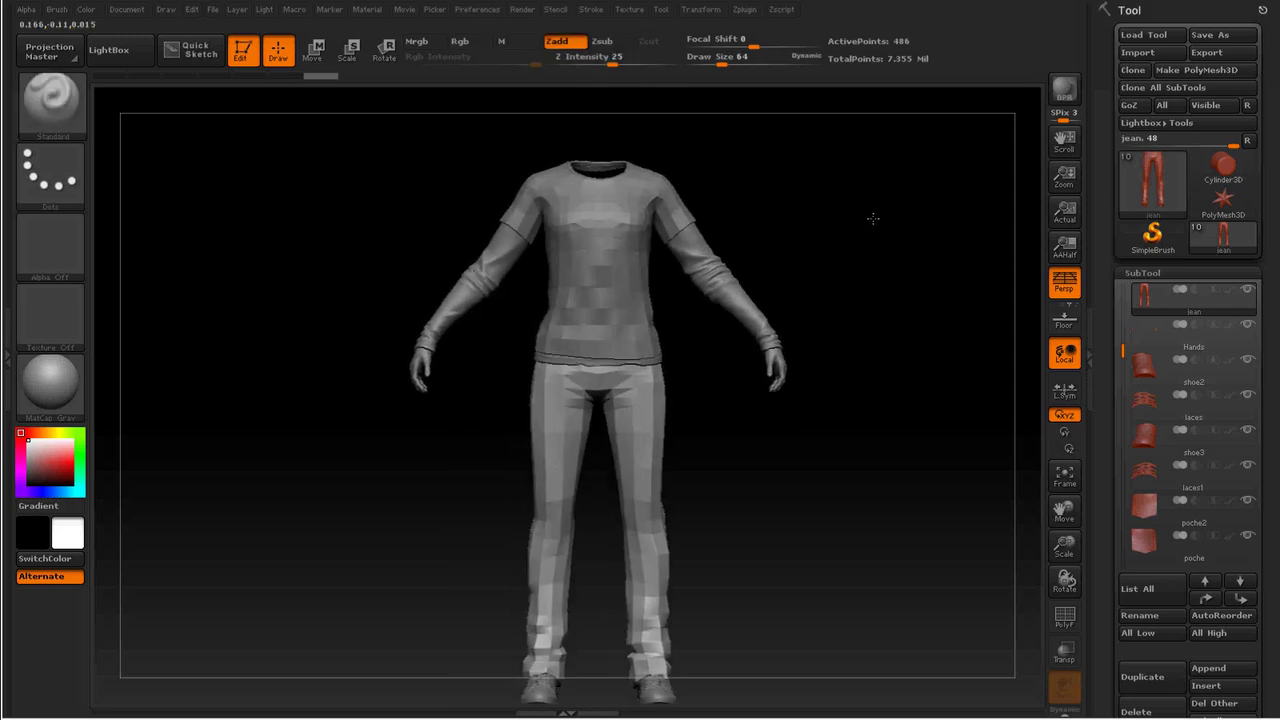
# - Send the shortsleeveshirt subtool from ZBrush to 3ds Max with GoZ
pyautogui.moveTo(1120, 355); pyautogui.dragTo(1121, 290)
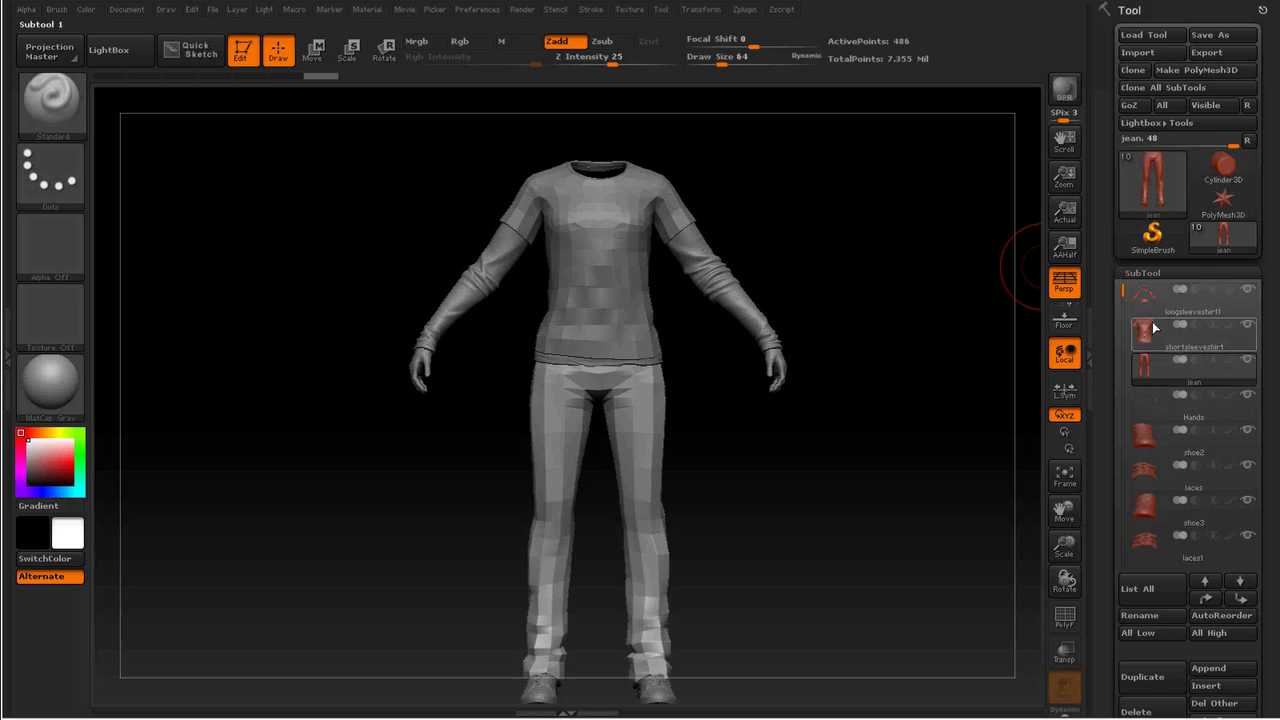
pyautogui.click(1159, 331)
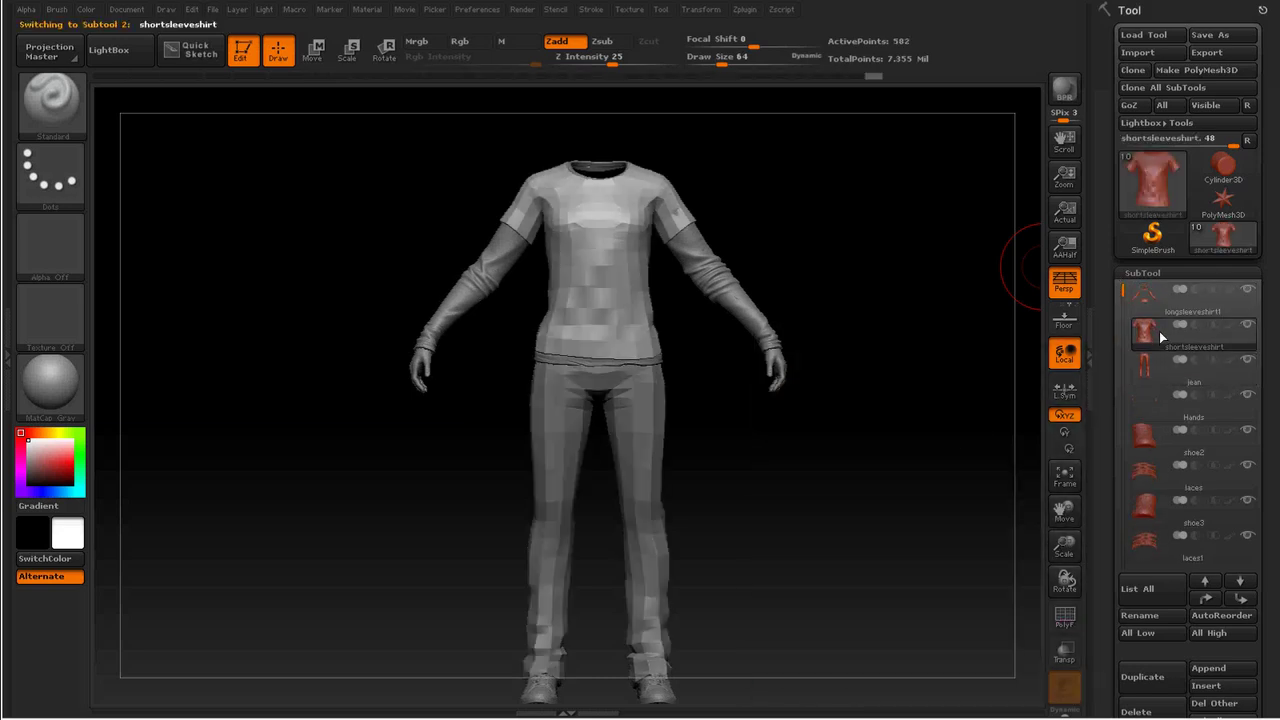
pyautogui.keyDown('alt'); pyautogui.moveTo(877, 239); pyautogui.dragTo(880, 275); pyautogui.keyUp('alt')
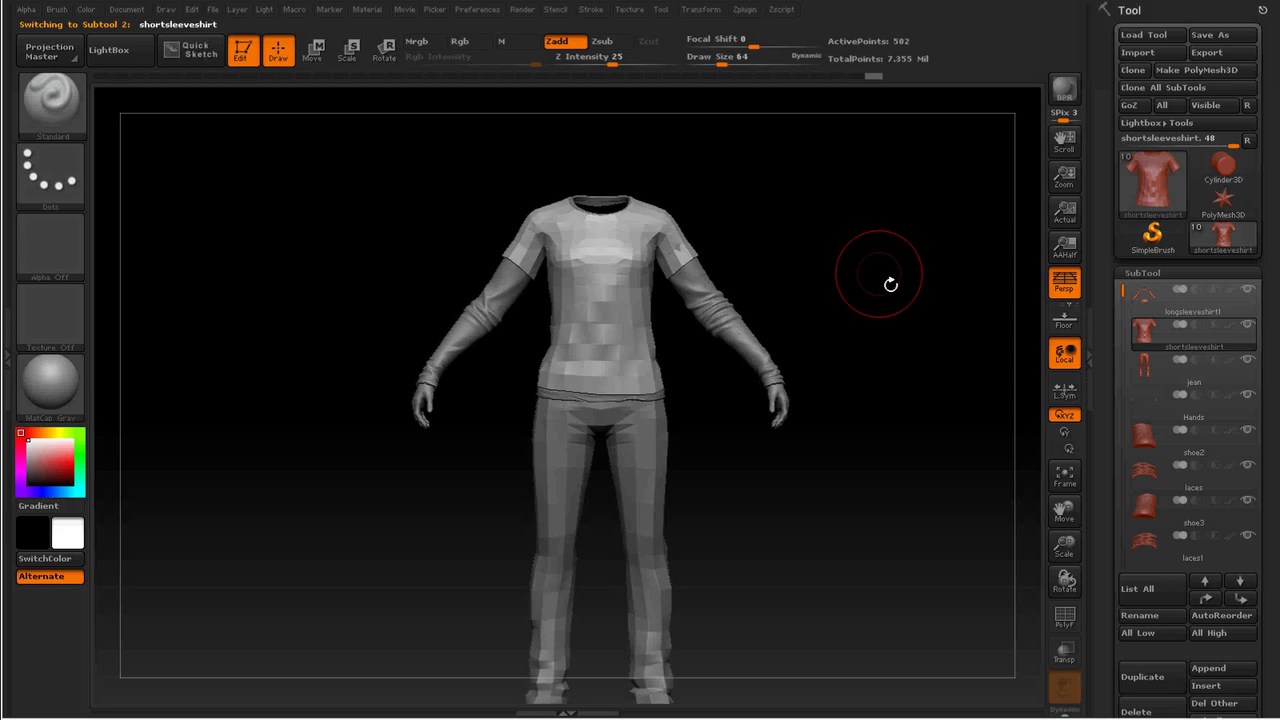
pyautogui.click(1129, 105)
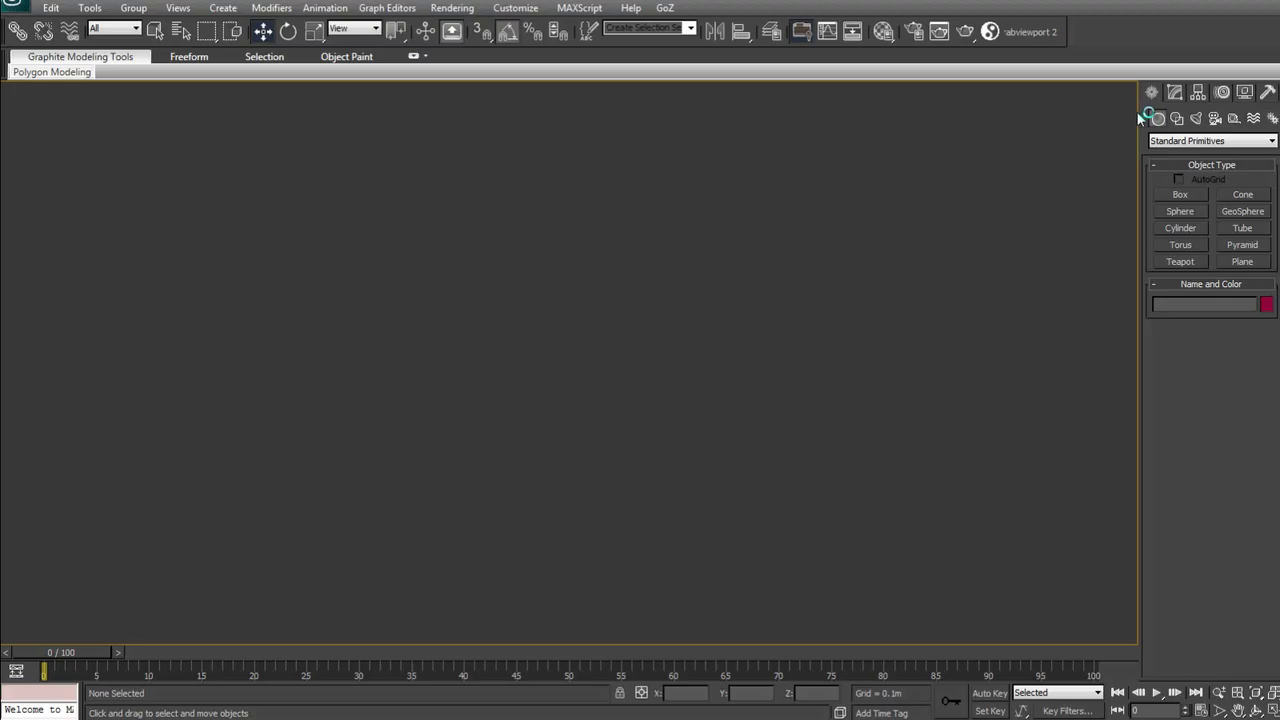
# - Turn on edged faces and inspect the imported shirt's size and position relative to the rigged character
pyautogui.moveTo(917, 249); pyautogui.dragTo(730, 330, button='middle')
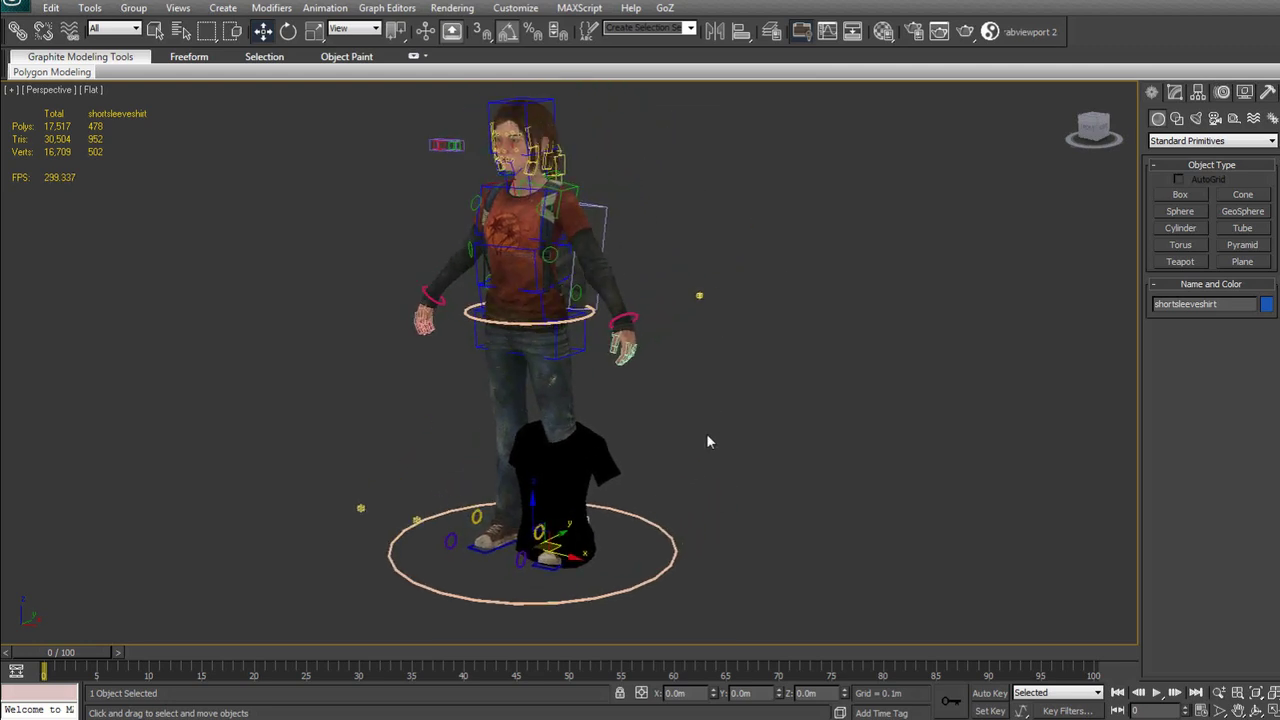
pyautogui.moveTo(786, 417); pyautogui.dragTo(833, 396, button='middle')
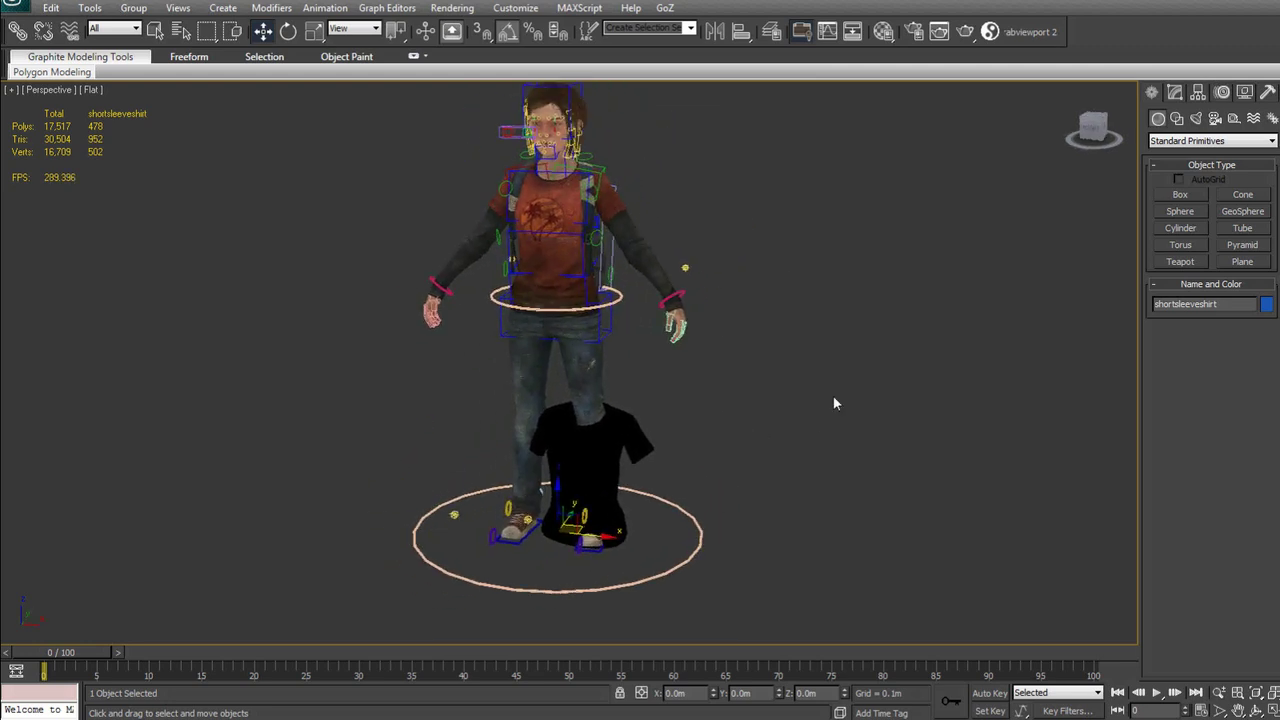
pyautogui.press('F4')
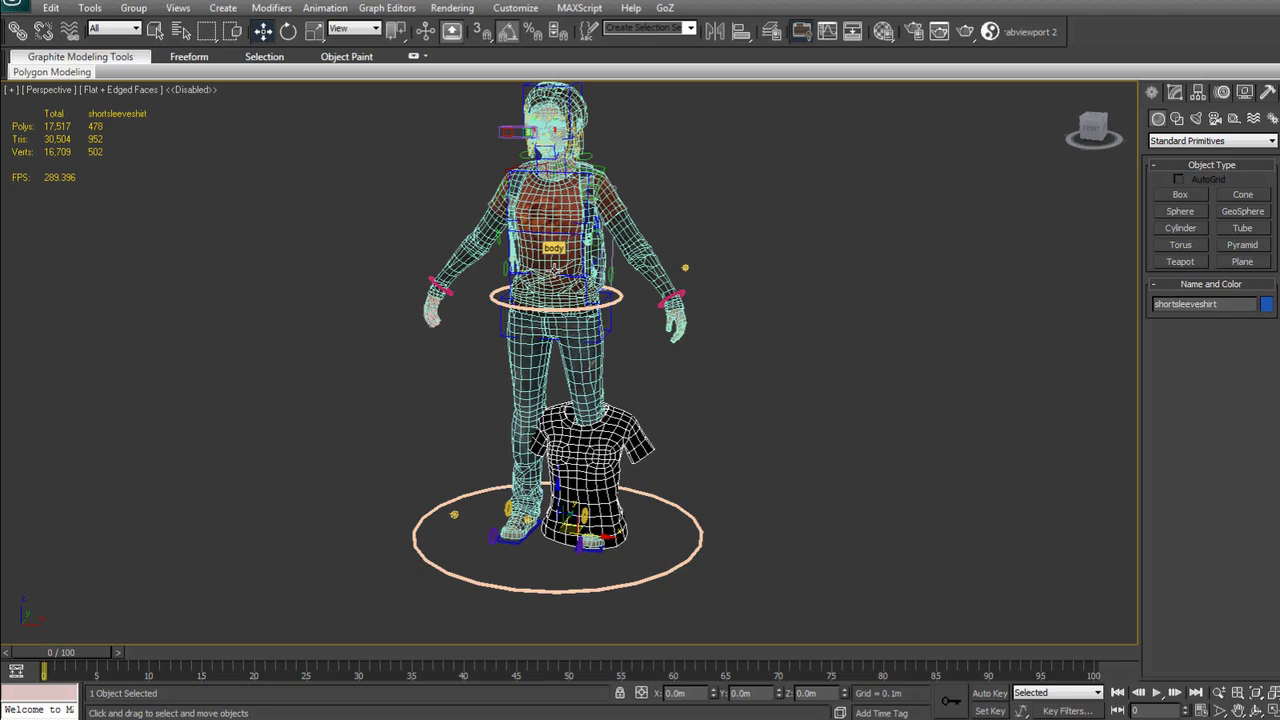
pyautogui.moveTo(843, 406); pyautogui.dragTo(843, 338, button='middle')
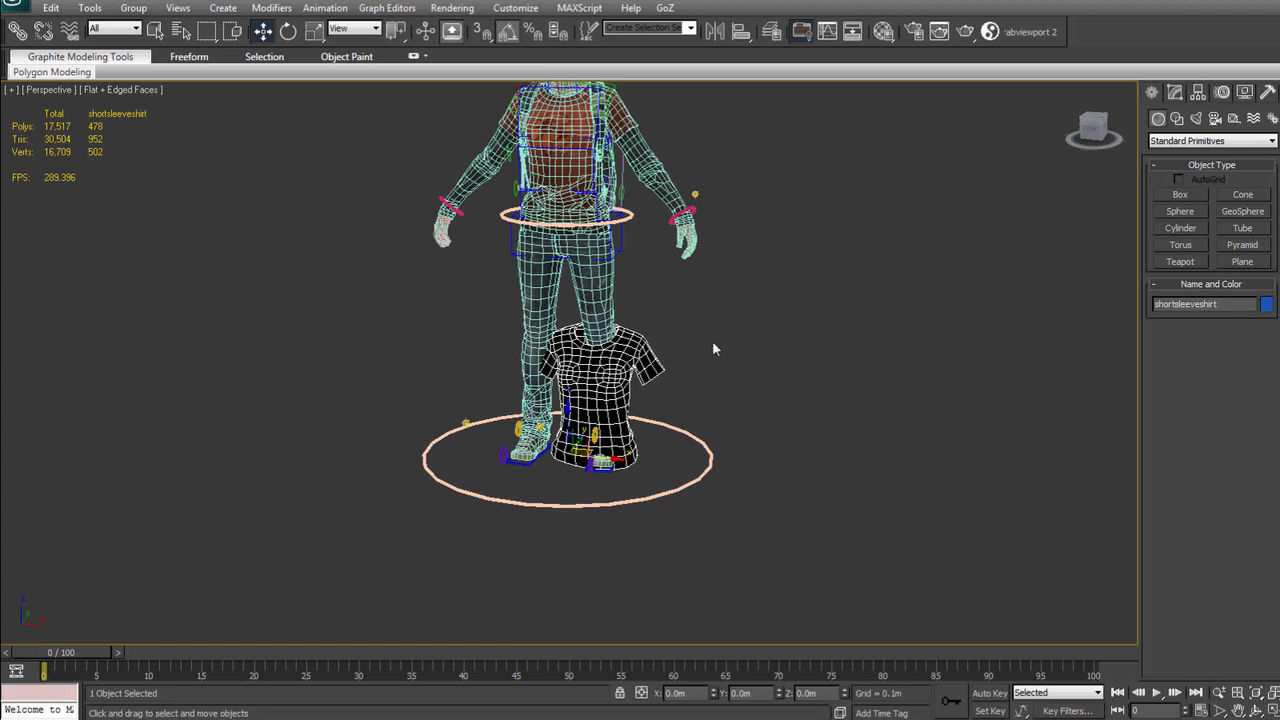
pyautogui.moveTo(713, 343); pyautogui.dragTo(707, 364, button='middle')
pyautogui.click(799, 371)
pyautogui.click(636, 409)
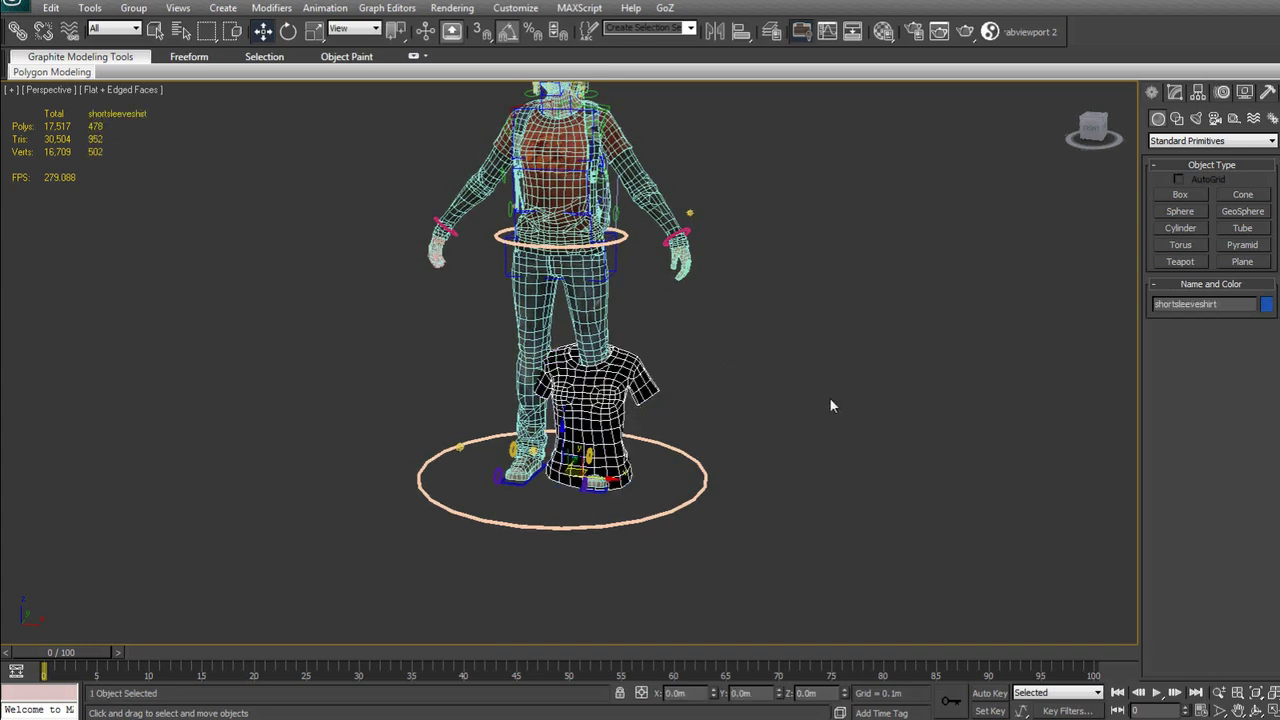
pyautogui.keyDown('alt'); pyautogui.moveTo(830, 401); pyautogui.dragTo(747, 403, button='middle'); pyautogui.keyUp('alt')
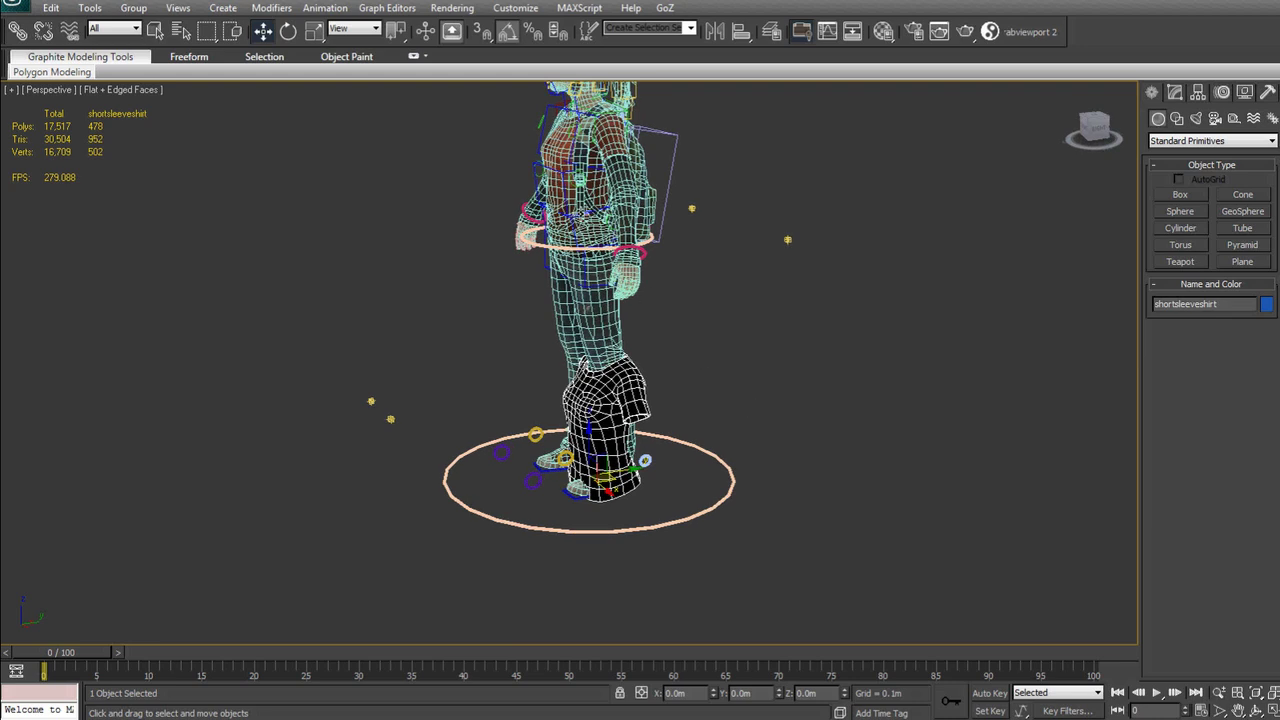
# - Move the character rig by its CTRL_MasterBase control onto the shirt, to about X 0.119 m, Y 0.046 m, Z -0.944 m
pyautogui.click(580, 214)
pyautogui.click(751, 401)
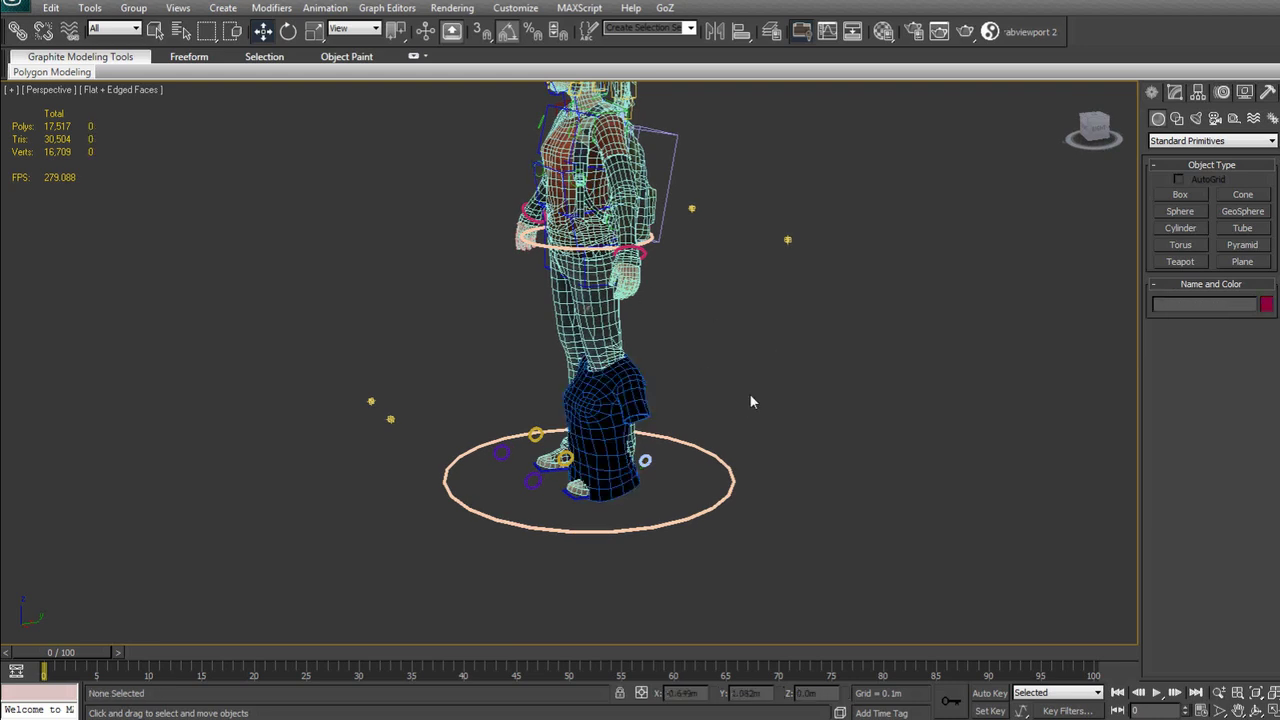
pyautogui.click(708, 461)
pyautogui.keyDown('alt'); pyautogui.moveTo(665, 455); pyautogui.dragTo(717, 441, button='middle'); pyautogui.keyUp('alt')
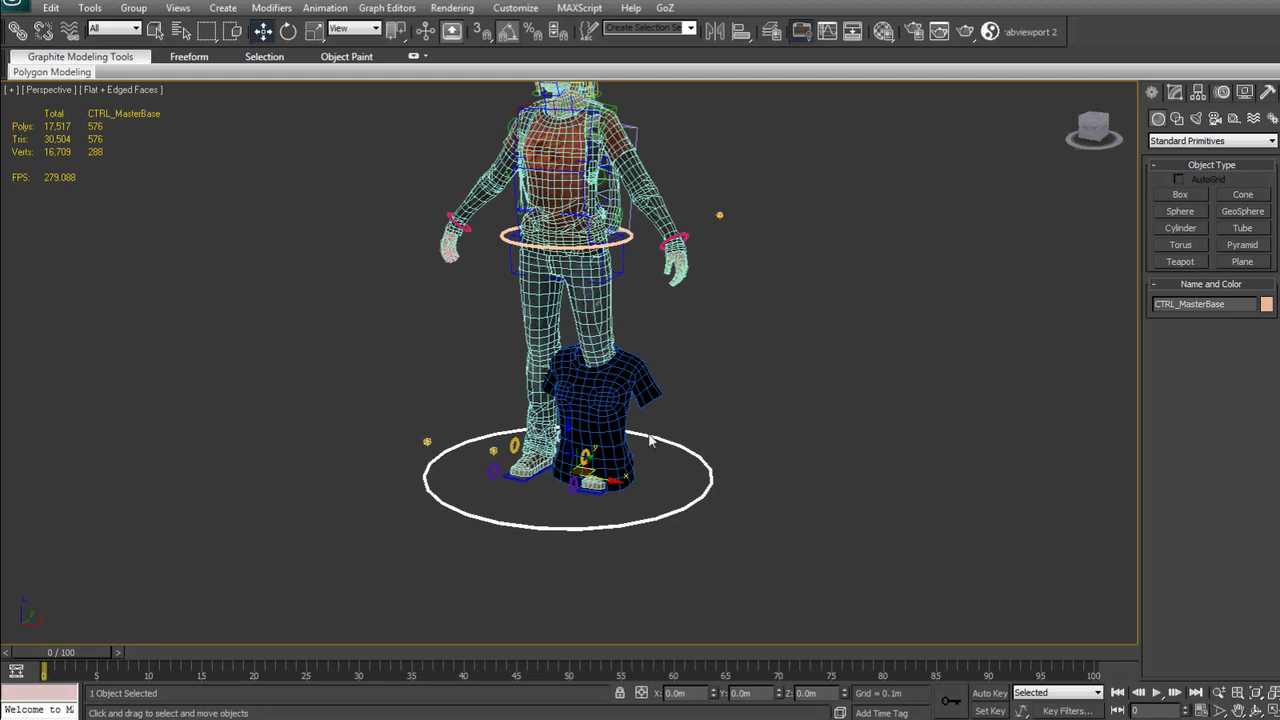
pyautogui.keyDown('alt'); pyautogui.moveTo(590, 437); pyautogui.dragTo(645, 410, button='middle'); pyautogui.keyUp('alt')
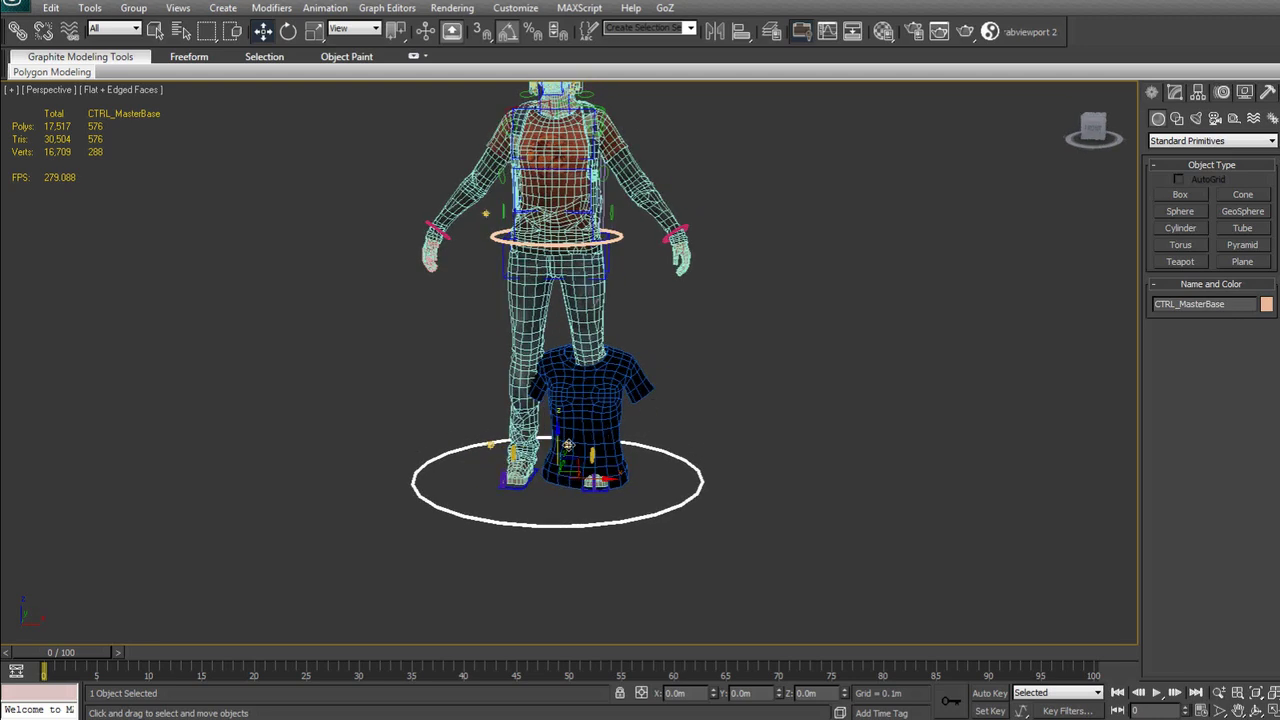
pyautogui.moveTo(590, 440); pyautogui.dragTo(590, 638)
pyautogui.keyDown('alt'); pyautogui.moveTo(590, 630); pyautogui.dragTo(651, 389, button='middle'); pyautogui.keyUp('alt')
pyautogui.moveTo(561, 559); pyautogui.dragTo(544, 559)
pyautogui.keyDown('alt'); pyautogui.moveTo(544, 559); pyautogui.dragTo(606, 530, button='middle'); pyautogui.keyUp('alt')
pyautogui.moveTo(579, 530); pyautogui.dragTo(579, 584)
pyautogui.keyDown('alt'); pyautogui.moveTo(710, 510); pyautogui.dragTo(649, 562, button='middle'); pyautogui.keyUp('alt')
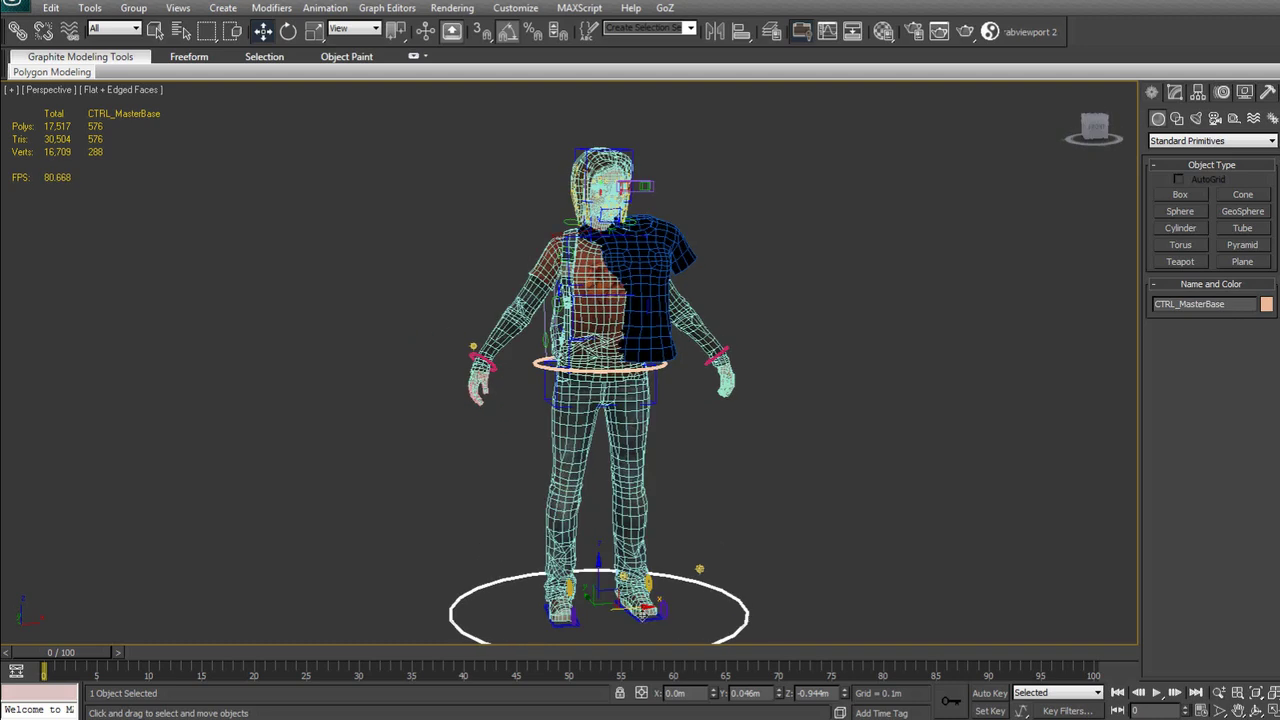
pyautogui.moveTo(650, 565); pyautogui.dragTo(683, 566)
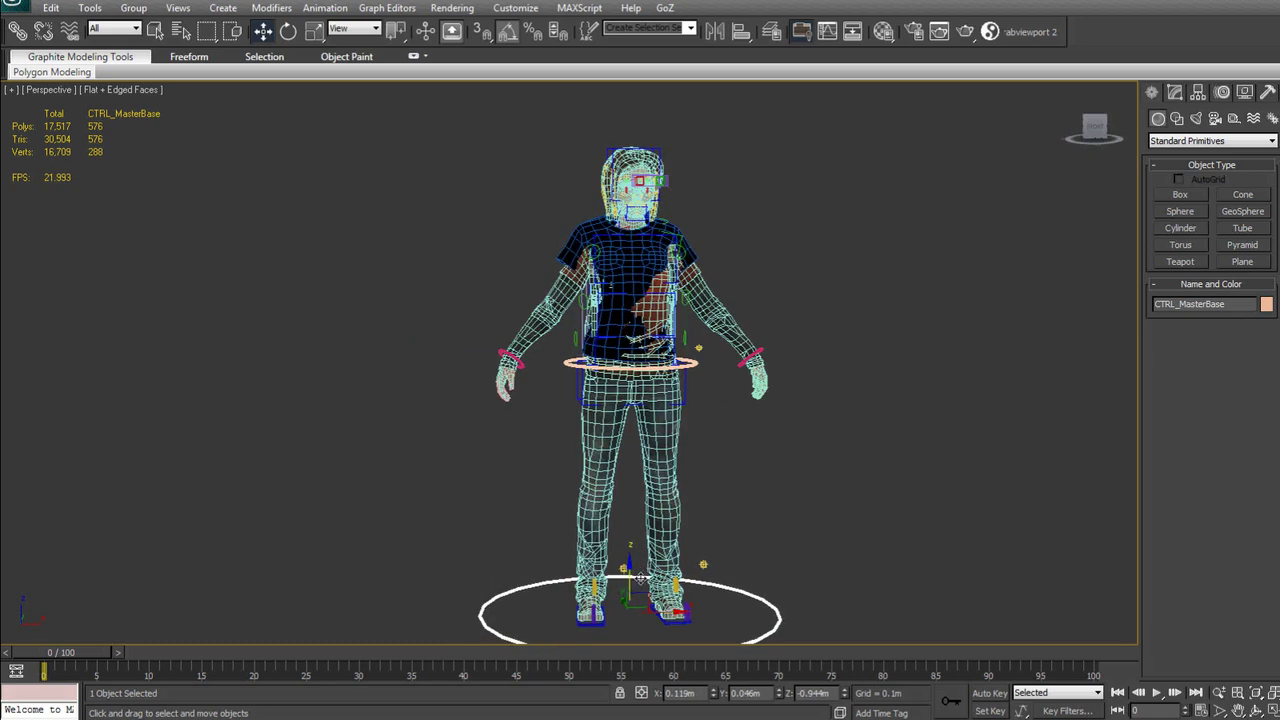
# - Adjust the rig's placement to about X 0.102 m, Y 0.033 m, Z -0.897 m to match its torso to the shirt
pyautogui.moveTo(720, 540)
pyautogui.keyDown('alt'); pyautogui.mouseDown(button='middle')
pyautogui.moveTo(625, 563)
pyautogui.moveTo(712, 543)
pyautogui.mouseUp(button='middle'); pyautogui.keyUp('alt')
pyautogui.moveTo(607, 531); pyautogui.dragTo(607, 528)
pyautogui.moveTo(668, 587); pyautogui.dragTo(663, 585)
pyautogui.keyDown('alt'); pyautogui.moveTo(704, 365); pyautogui.dragTo(726, 363, button='middle'); pyautogui.keyUp('alt')
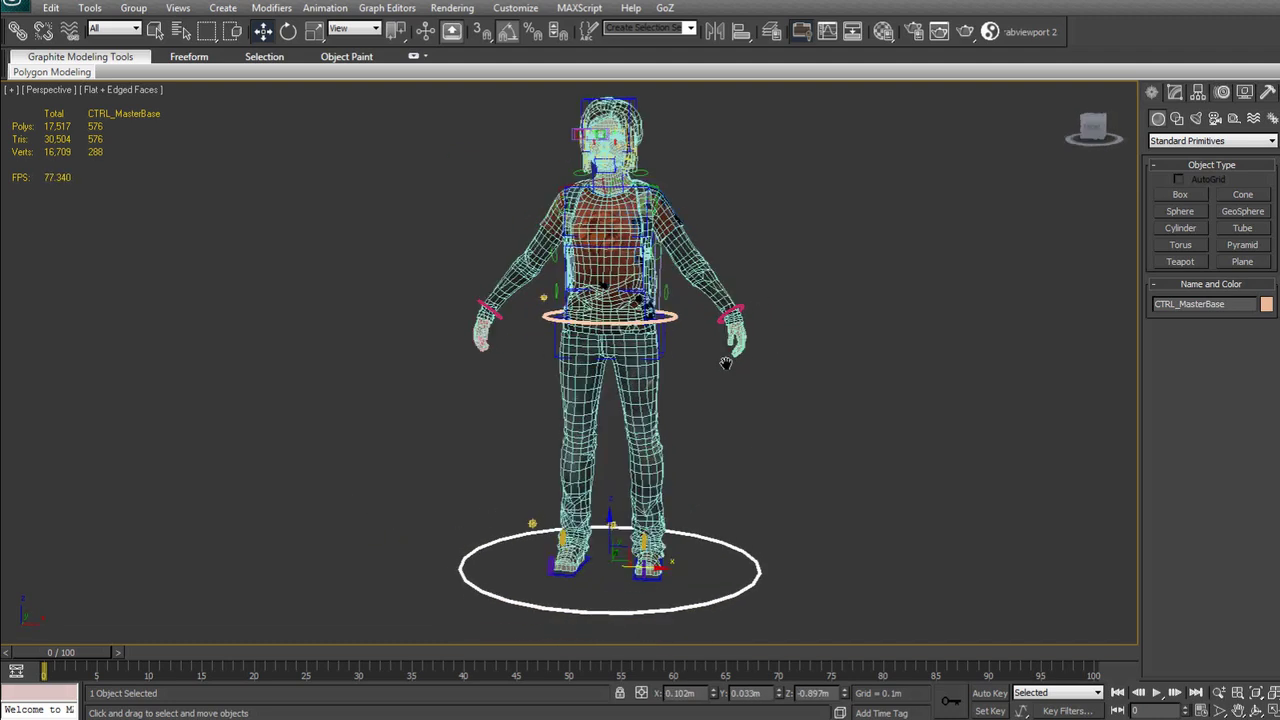
# - Fine-tune the rig to about Y 0.038 m and Z -0.894 m, shift it 0.002 m along X, and deselect the control
pyautogui.scroll(4, 726, 363)
pyautogui.keyDown('alt'); pyautogui.moveTo(770, 295); pyautogui.dragTo(587, 228, button='middle'); pyautogui.keyUp('alt')
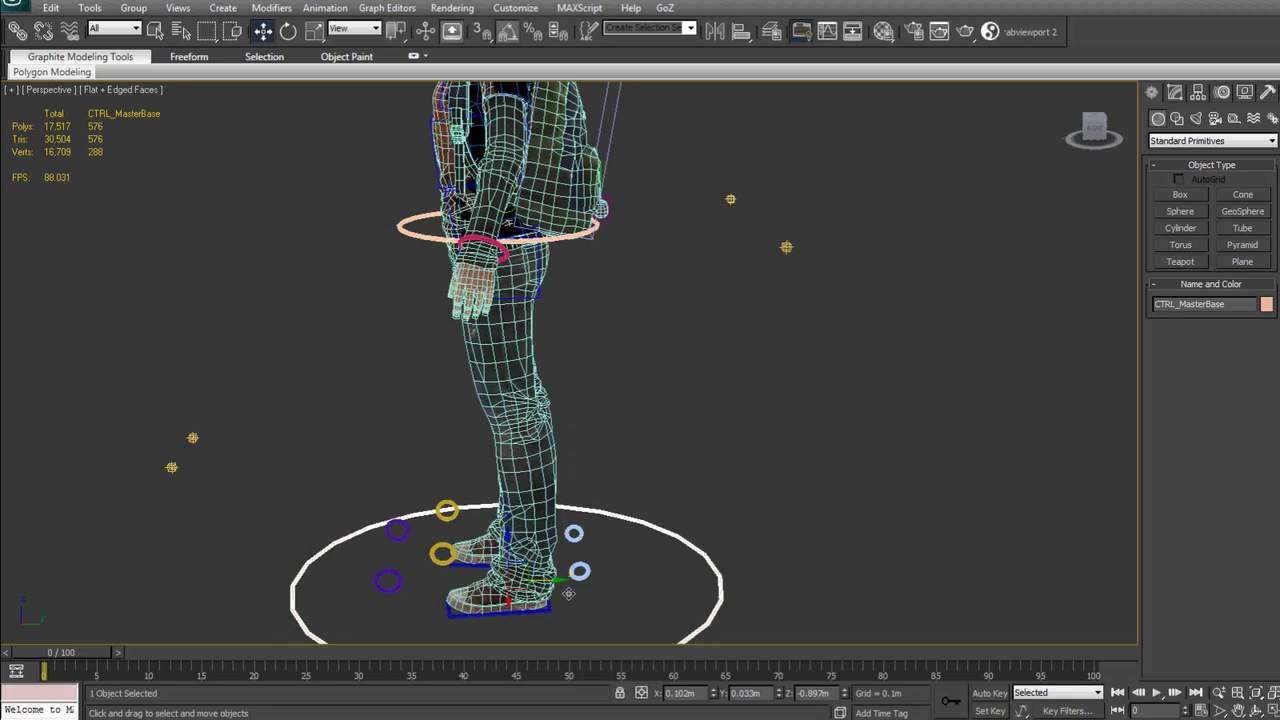
pyautogui.keyDown('alt'); pyautogui.moveTo(569, 594); pyautogui.dragTo(645, 335, button='middle'); pyautogui.keyUp('alt')
pyautogui.moveTo(645, 335); pyautogui.dragTo(708, 400, button='middle')
pyautogui.moveTo(568, 642); pyautogui.dragTo(568, 639)
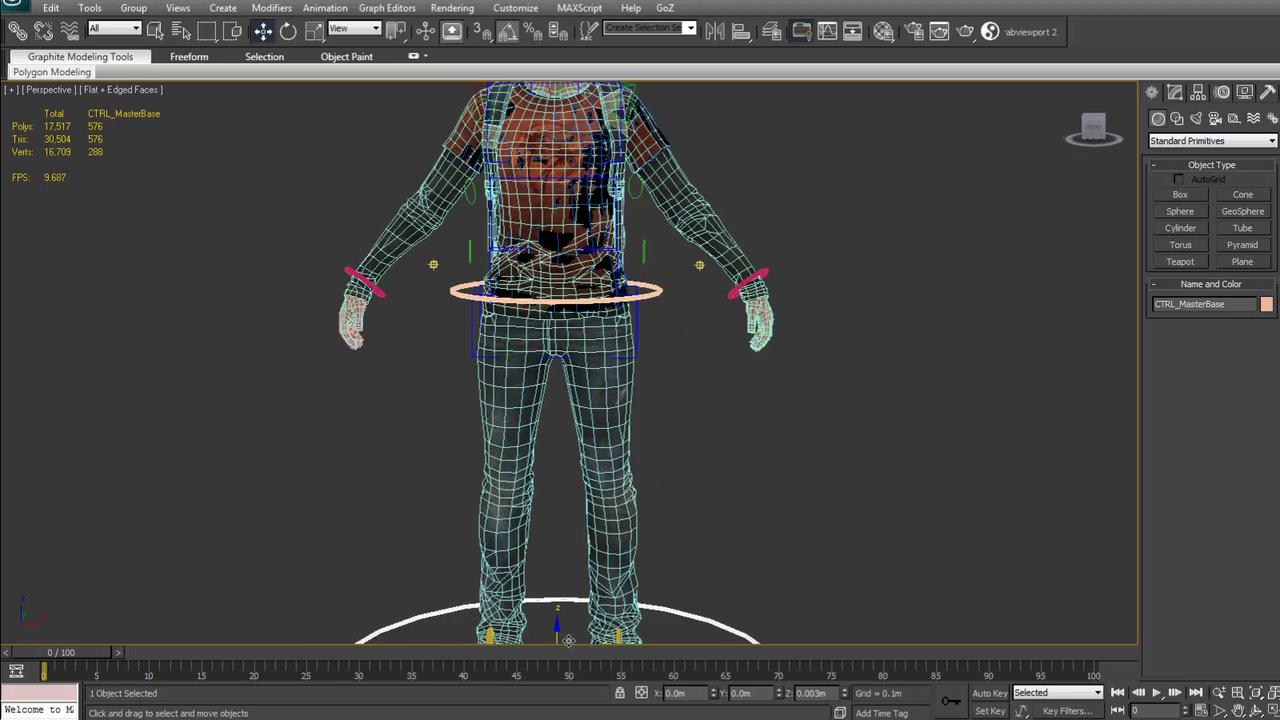
pyautogui.moveTo(639, 600); pyautogui.dragTo(664, 539, button='middle')
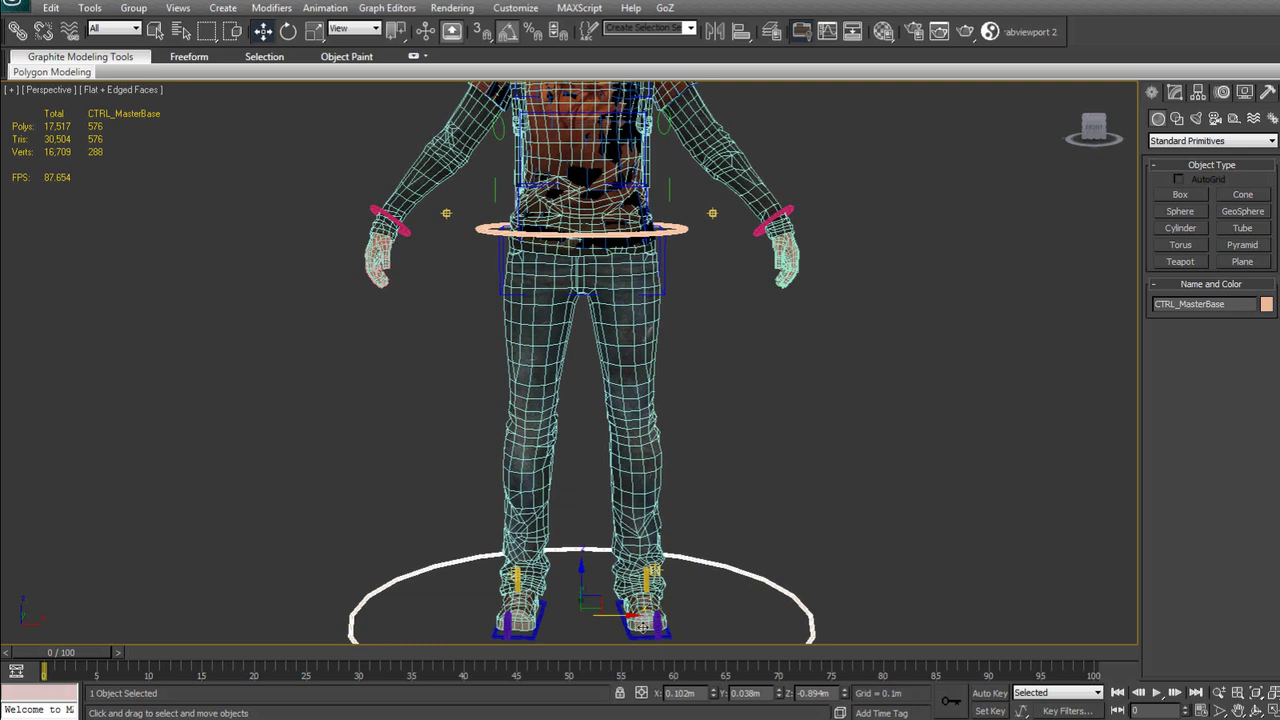
pyautogui.moveTo(642, 627); pyautogui.dragTo(644, 628)
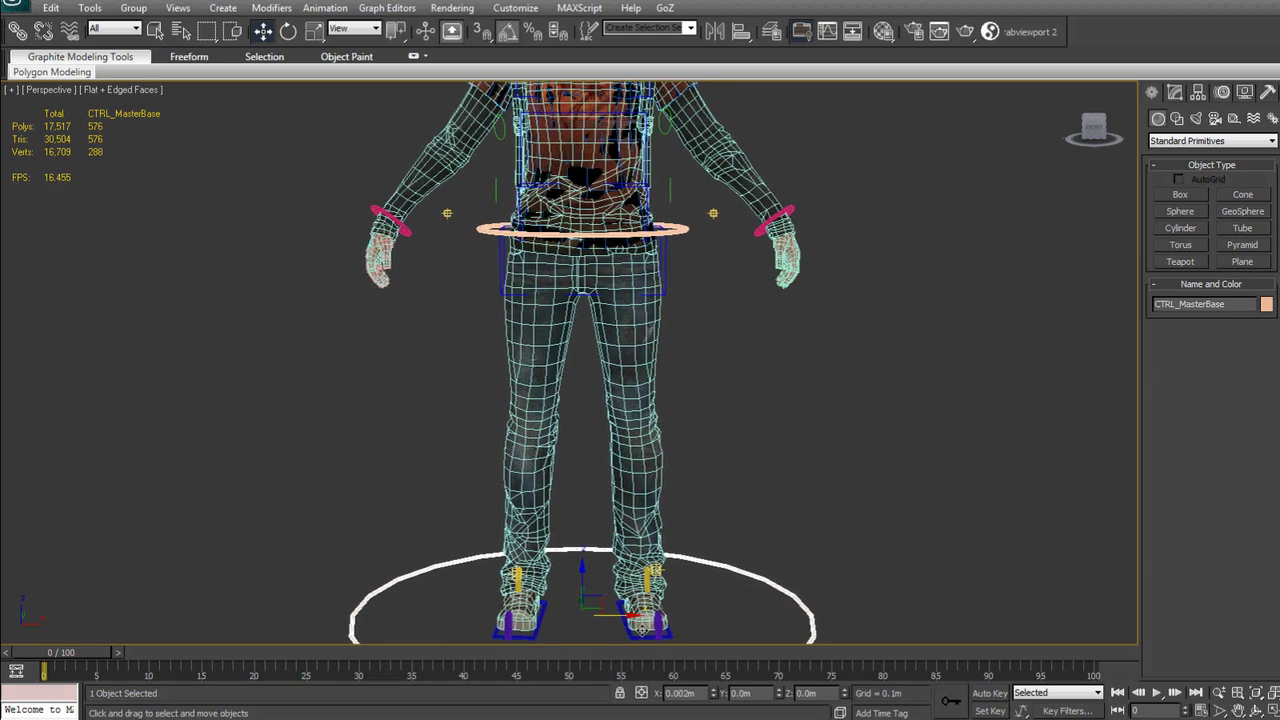
pyautogui.keyDown('alt'); pyautogui.moveTo(642, 626); pyautogui.dragTo(888, 319, button='middle'); pyautogui.keyUp('alt')
pyautogui.click(894, 253)
pyautogui.scroll(-2, 832, 278)
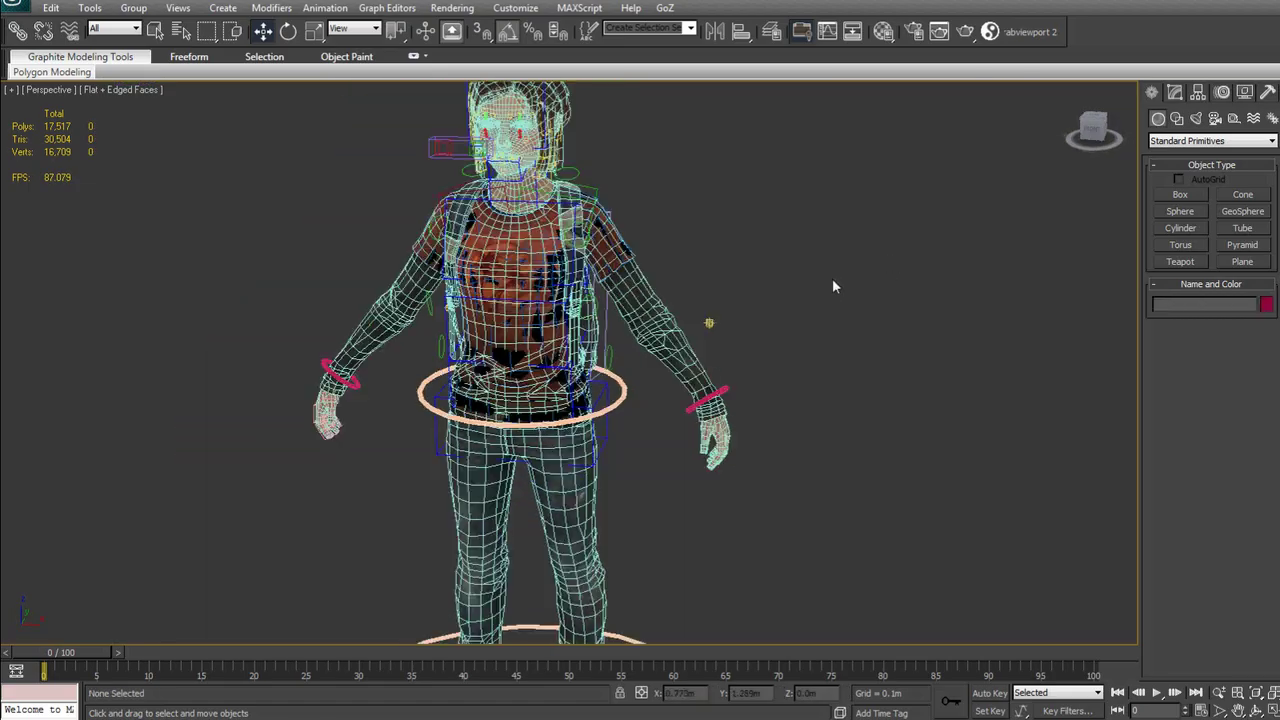
# - Turn on Auto Key and set the current time to frame 15
pyautogui.moveTo(722, 273); pyautogui.dragTo(795, 230, button='middle')
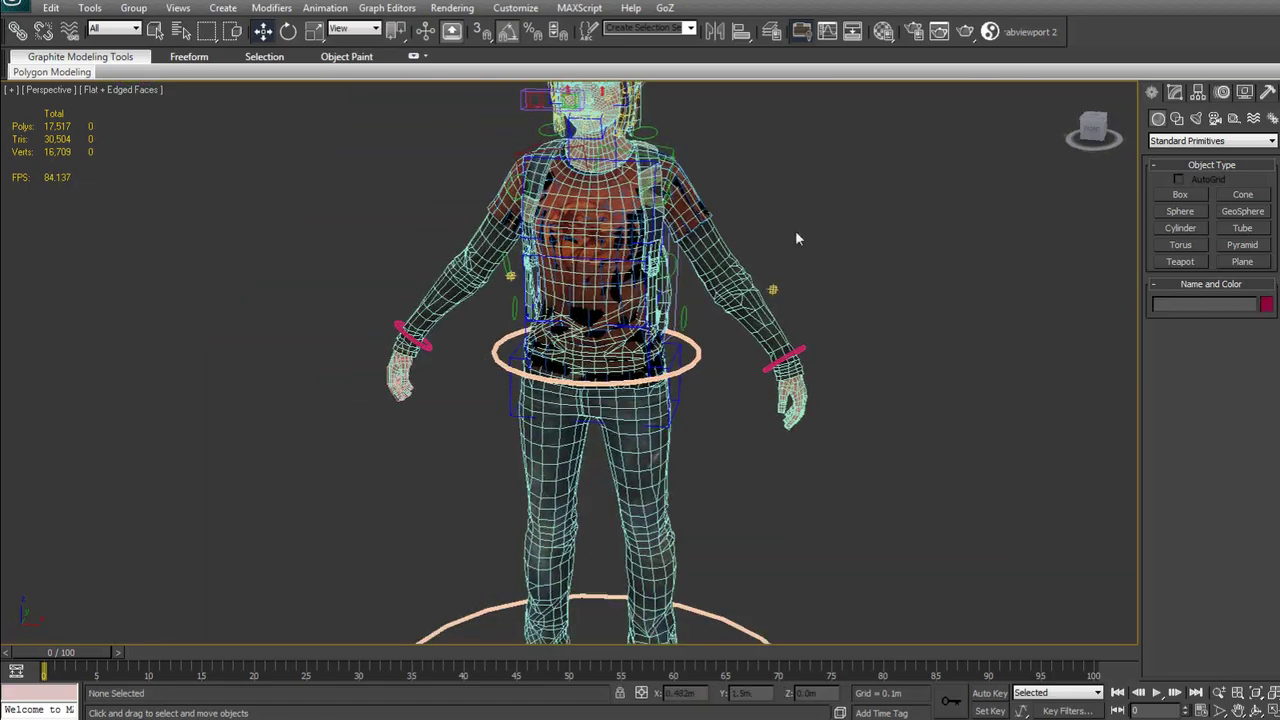
pyautogui.click(613, 232)
pyautogui.keyDown('alt'); pyautogui.moveTo(915, 235); pyautogui.dragTo(760, 366, button='middle'); pyautogui.keyUp('alt')
pyautogui.click(663, 446)
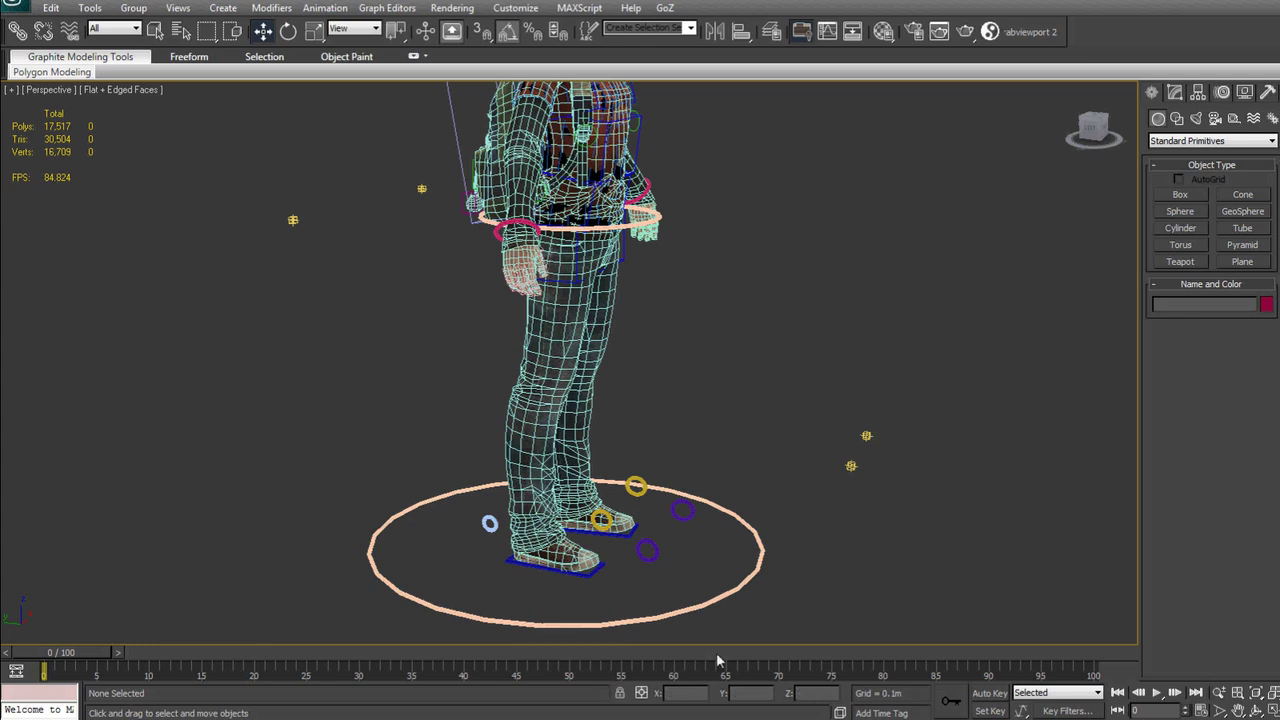
pyautogui.click(986, 693)
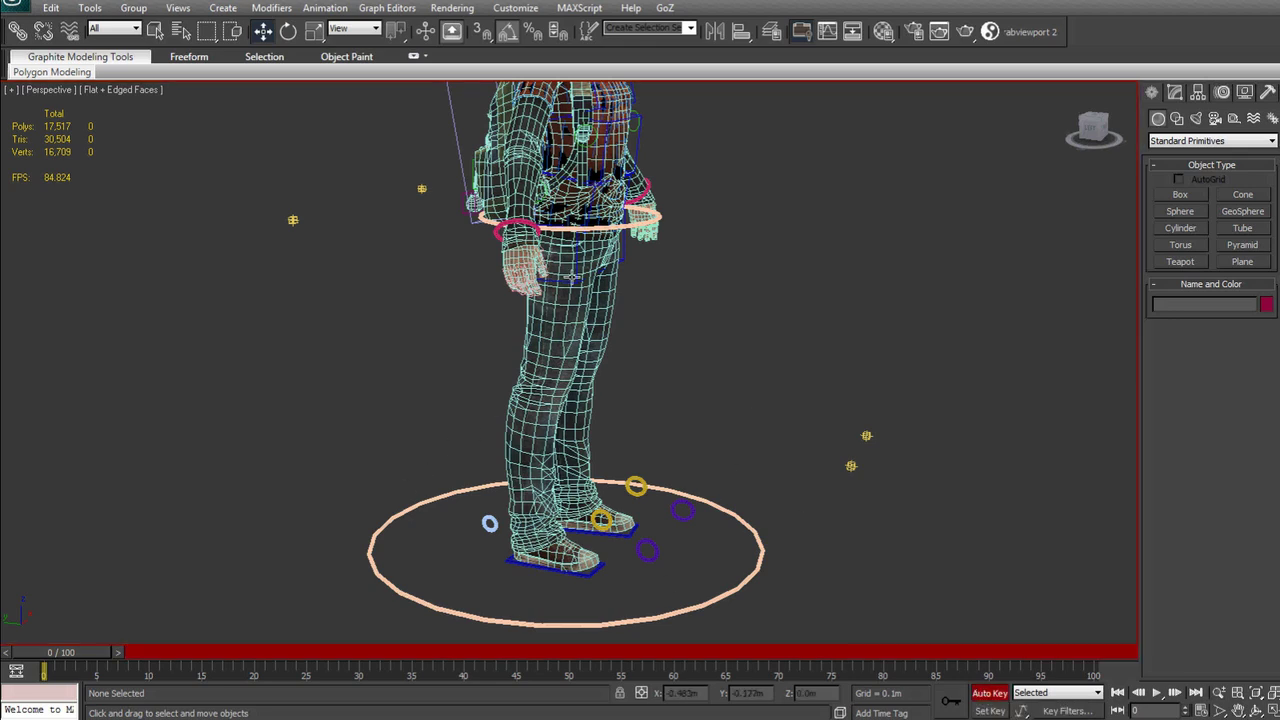
pyautogui.moveTo(772, 223); pyautogui.dragTo(776, 311, button='middle')
pyautogui.keyDown('alt'); pyautogui.moveTo(776, 311); pyautogui.dragTo(682, 308, button='middle'); pyautogui.keyUp('alt')
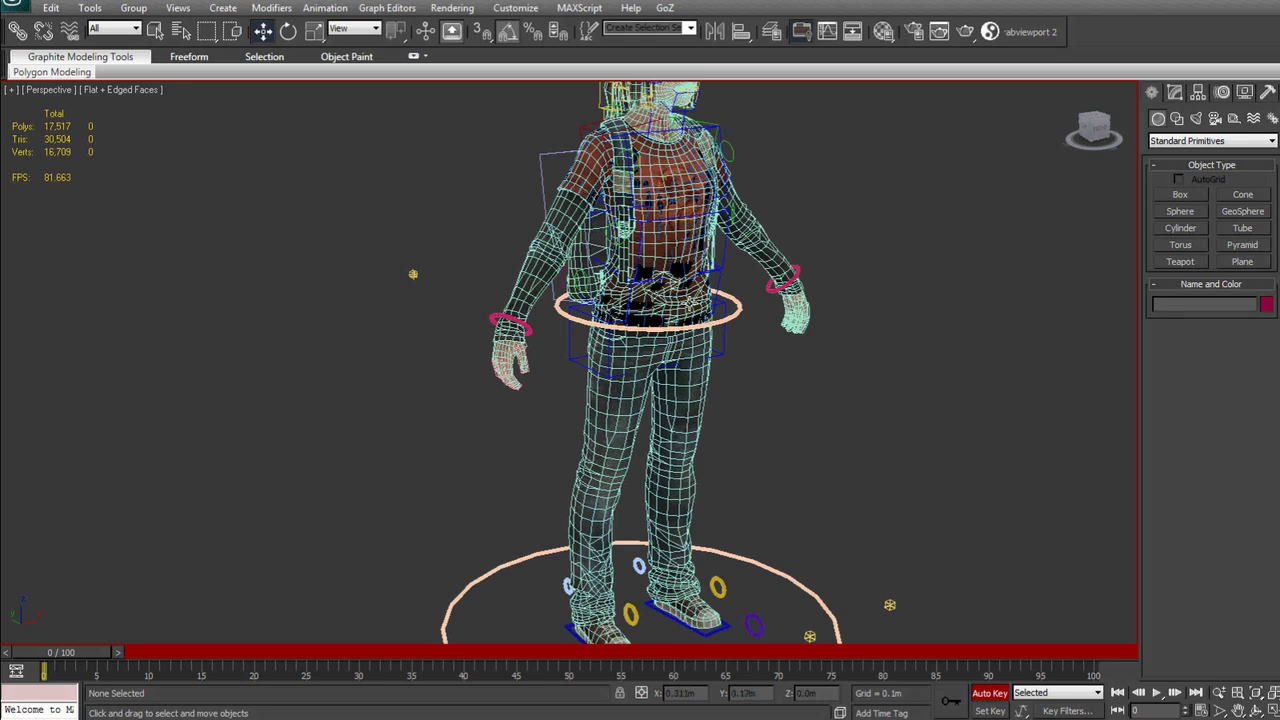
pyautogui.scroll(2, 642, 340)
pyautogui.scroll(-3, 780, 435)
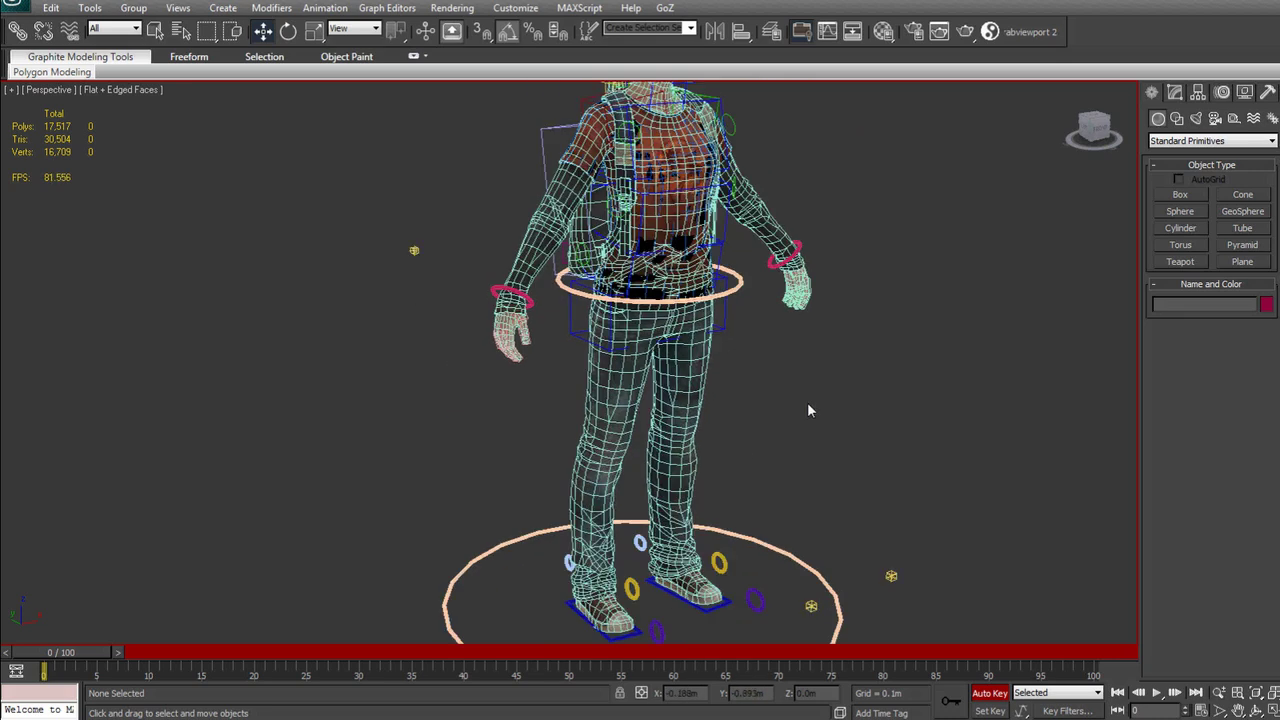
pyautogui.moveTo(66, 654); pyautogui.dragTo(215, 650)
pyautogui.press('w')
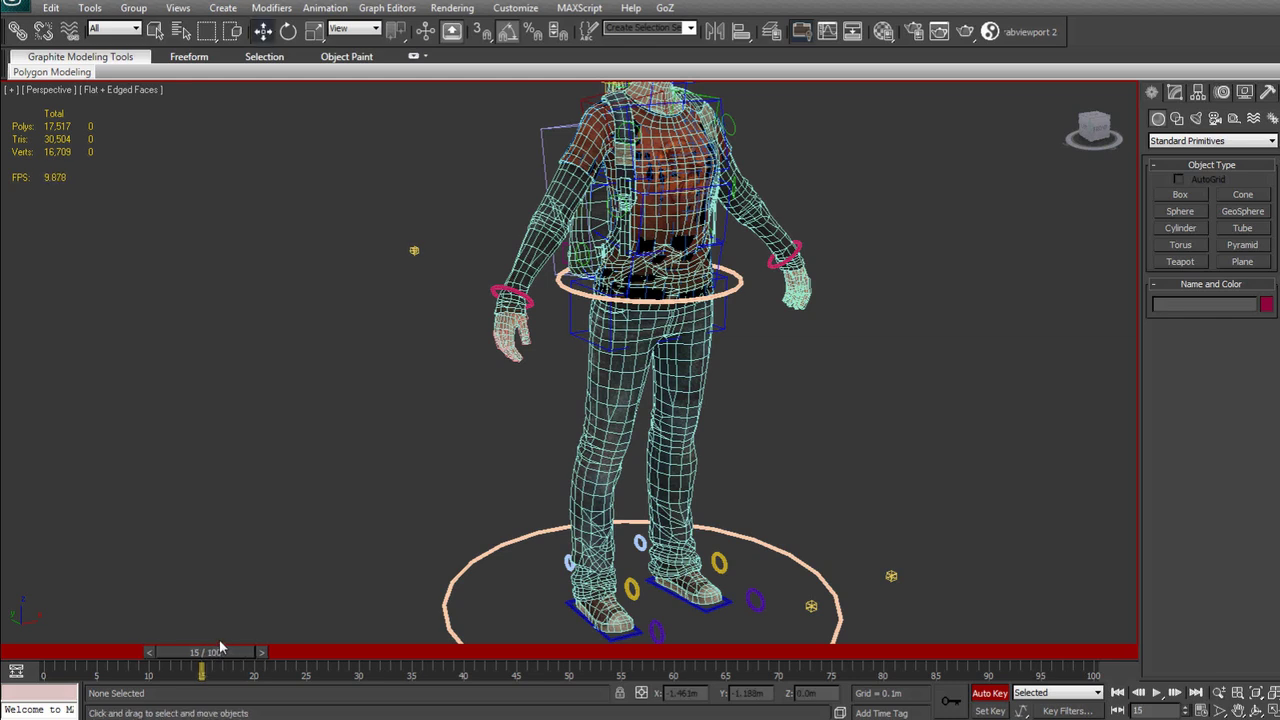
# - Lift the right foot control Ctrl_Foot_R up and back to about Y 0.379 m, Z -0.73 m
pyautogui.moveTo(626, 486); pyautogui.dragTo(607, 402, button='middle')
pyautogui.click(606, 556)
pyautogui.keyDown('alt'); pyautogui.moveTo(556, 515); pyautogui.dragTo(616, 499, button='middle'); pyautogui.keyUp('alt')
pyautogui.moveTo(521, 525); pyautogui.dragTo(523, 499)
pyautogui.moveTo(487, 541); pyautogui.dragTo(412, 477)
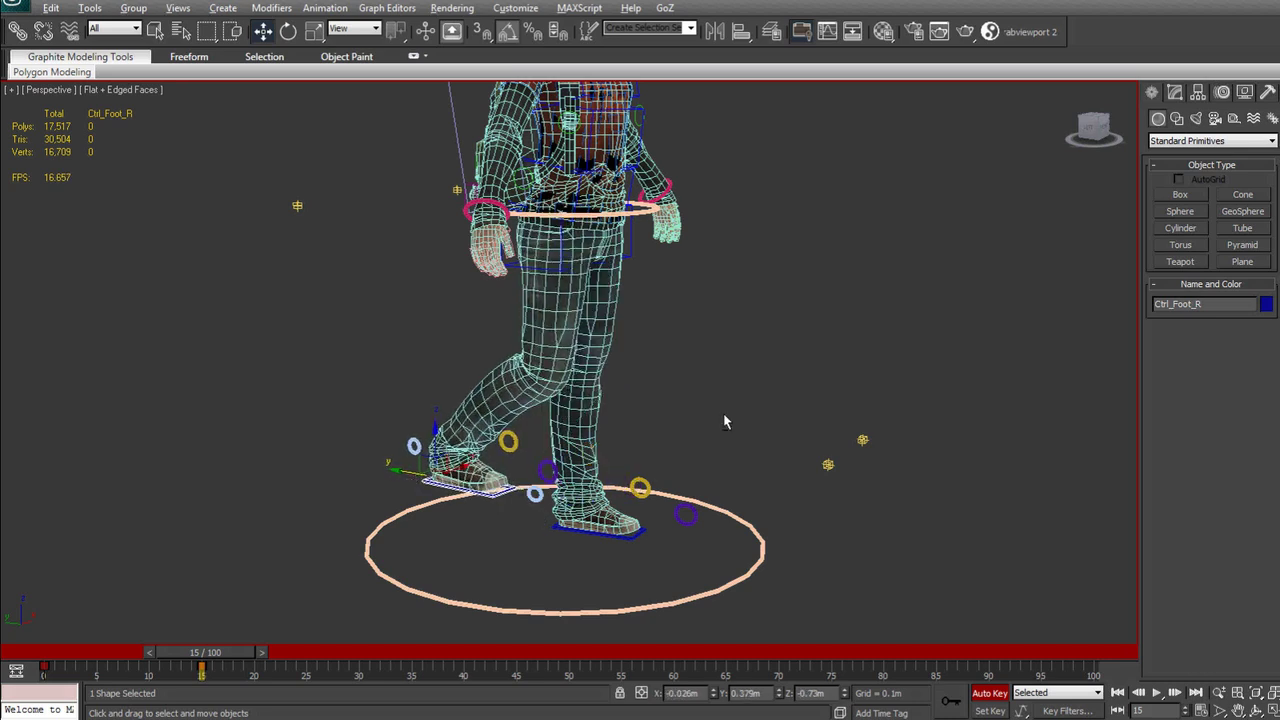
# - Move the left foot control Ctrl_Foot_L forward and up to about Y -0.047 m, Z -0.808 m
pyautogui.keyDown('alt'); pyautogui.moveTo(723, 420); pyautogui.dragTo(525, 436, button='middle'); pyautogui.keyUp('alt')
pyautogui.moveTo(655, 563); pyautogui.dragTo(589, 415, button='middle')
pyautogui.click(640, 514)
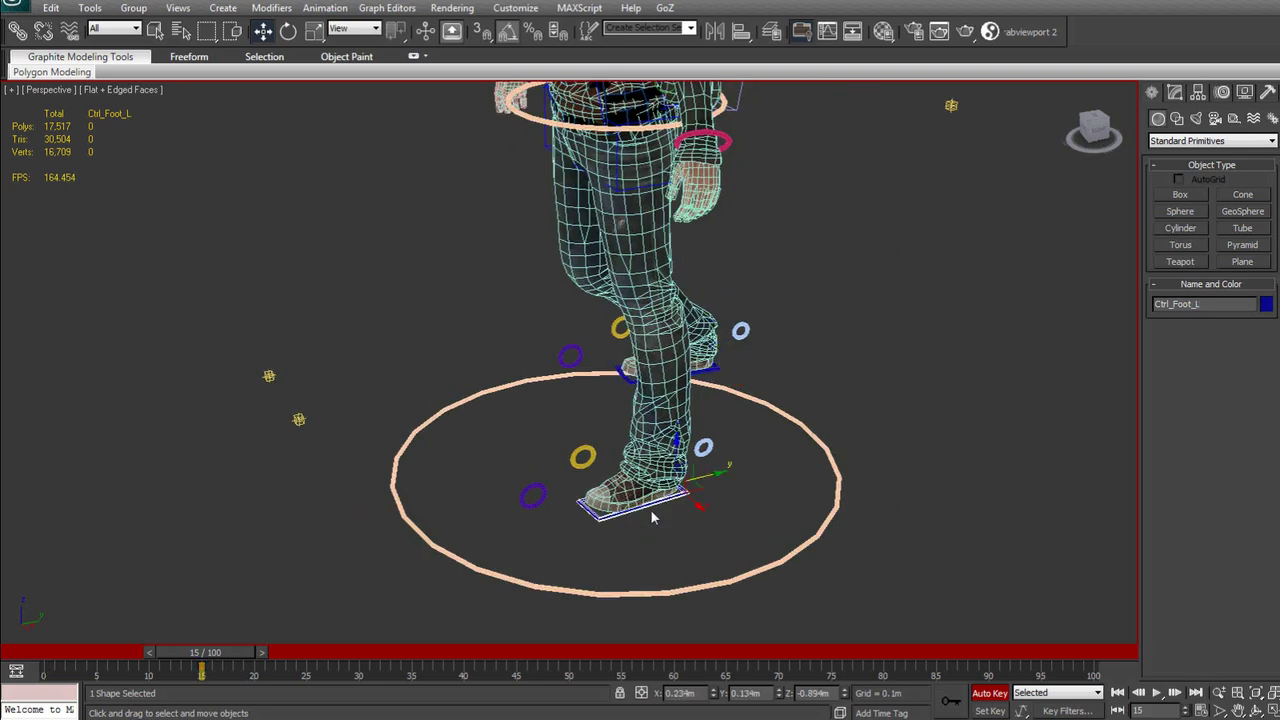
pyautogui.moveTo(732, 487); pyautogui.dragTo(607, 445)
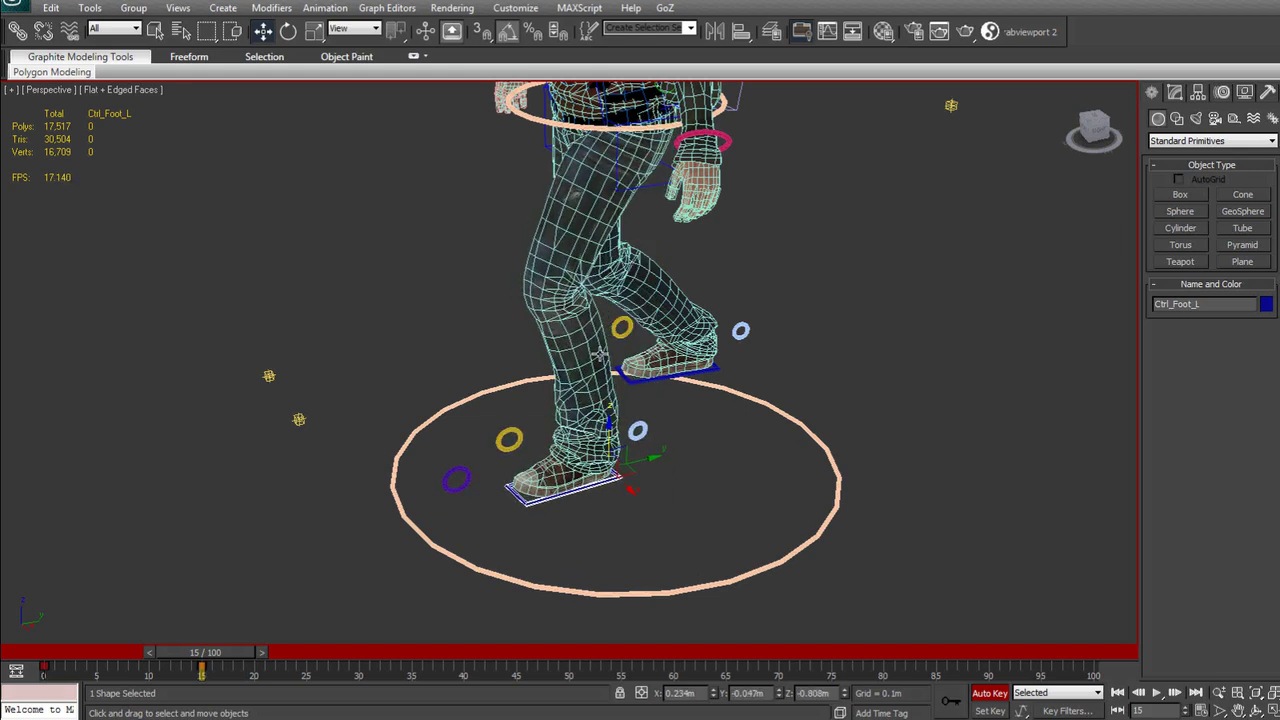
# - Rotate the lower spine control Ctrl_Spine_A slightly to begin twisting the torso
pyautogui.keyDown('alt'); pyautogui.moveTo(632, 243); pyautogui.dragTo(723, 200, button='middle'); pyautogui.keyUp('alt')
pyautogui.moveTo(680, 158); pyautogui.dragTo(672, 226, button='middle')
pyautogui.scroll(3, 663, 330)
pyautogui.click(672, 226)
pyautogui.click(690, 232)
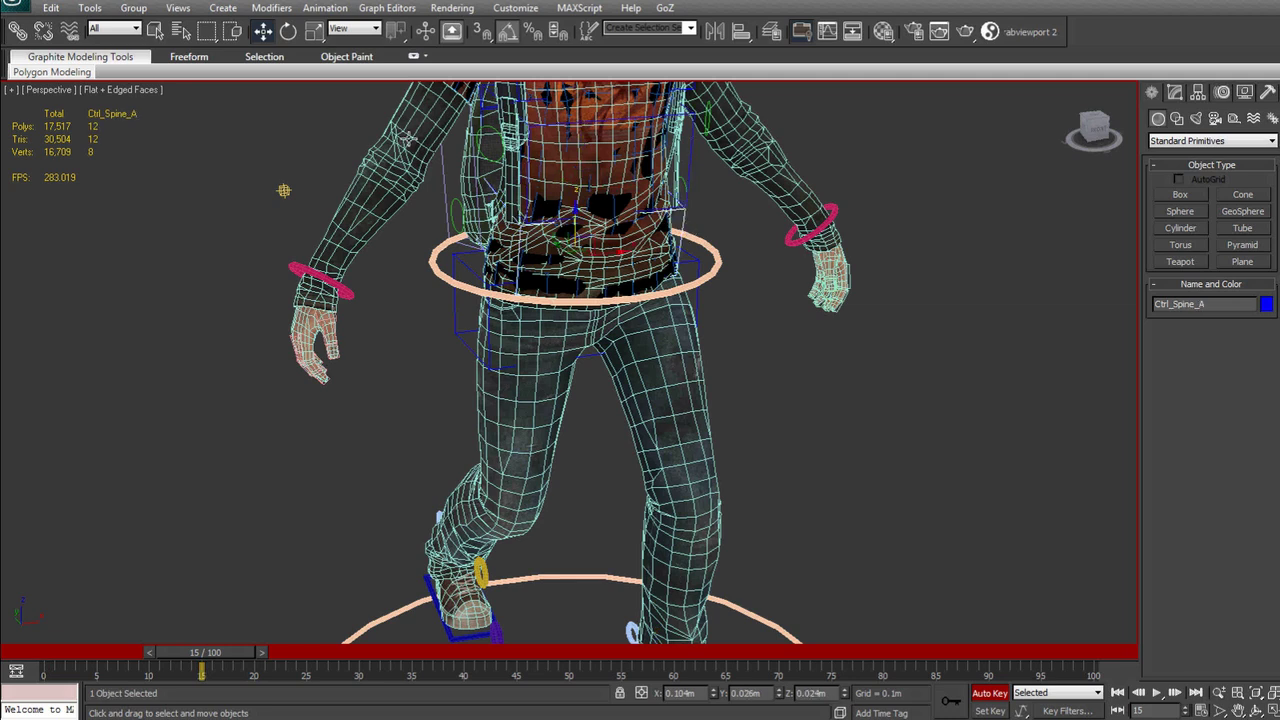
pyautogui.click(288, 31)
pyautogui.moveTo(600, 258); pyautogui.dragTo(612, 250)
pyautogui.keyDown('alt'); pyautogui.moveTo(613, 250); pyautogui.dragTo(728, 320, button='middle'); pyautogui.keyUp('alt')
# - Rotate the middle spine control Ctrl_Spine_B to continue the torso twist
pyautogui.click(752, 326)
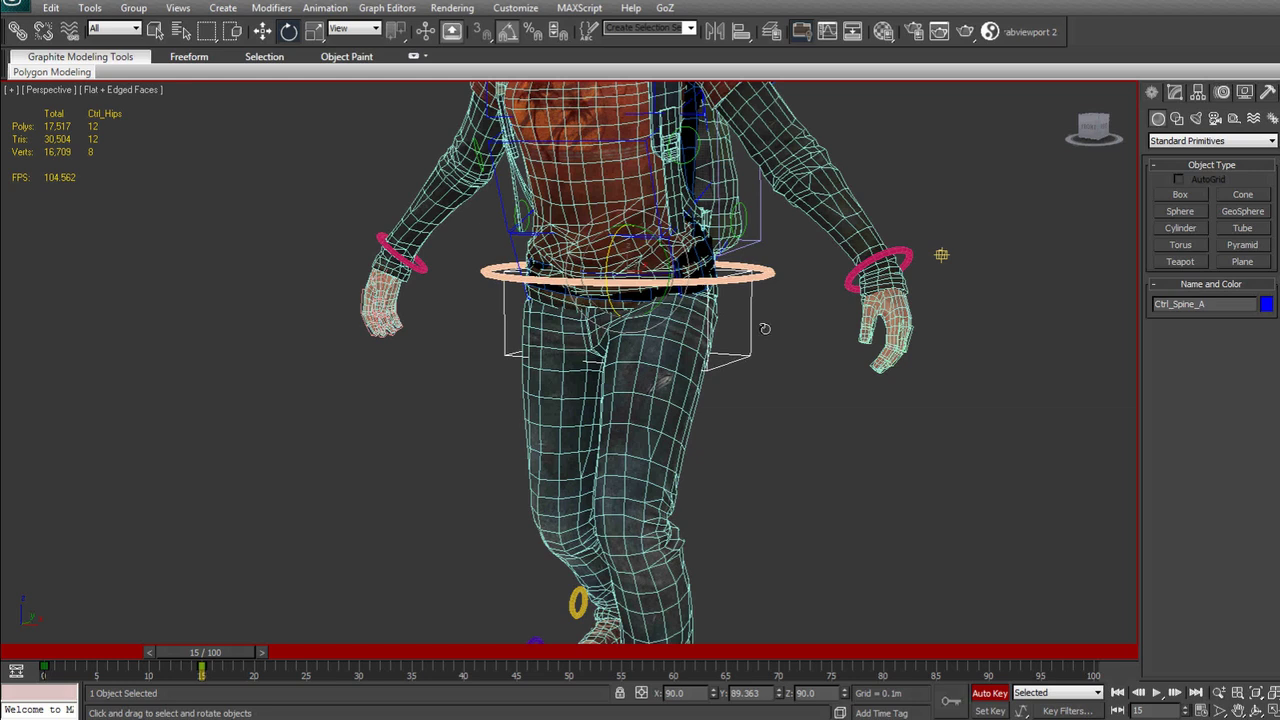
pyautogui.moveTo(507, 218); pyautogui.dragTo(644, 269, button='middle')
pyautogui.click(517, 262)
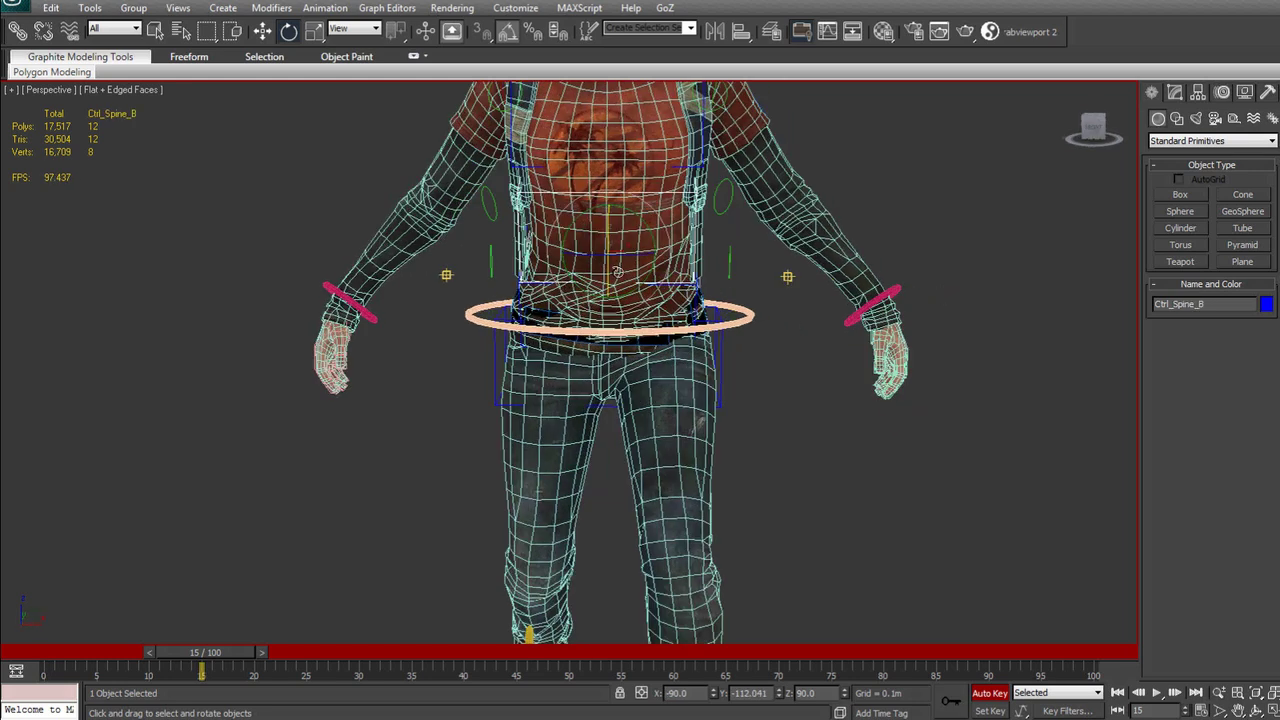
pyautogui.moveTo(646, 268); pyautogui.dragTo(658, 264)
# - Rotate the upper spine control Ctrl_Spine_C to turn the chest further
pyautogui.keyDown('alt'); pyautogui.moveTo(657, 263); pyautogui.dragTo(672, 230, button='middle'); pyautogui.keyUp('alt')
pyautogui.moveTo(708, 112); pyautogui.dragTo(664, 191, button='middle')
pyautogui.click(670, 185)
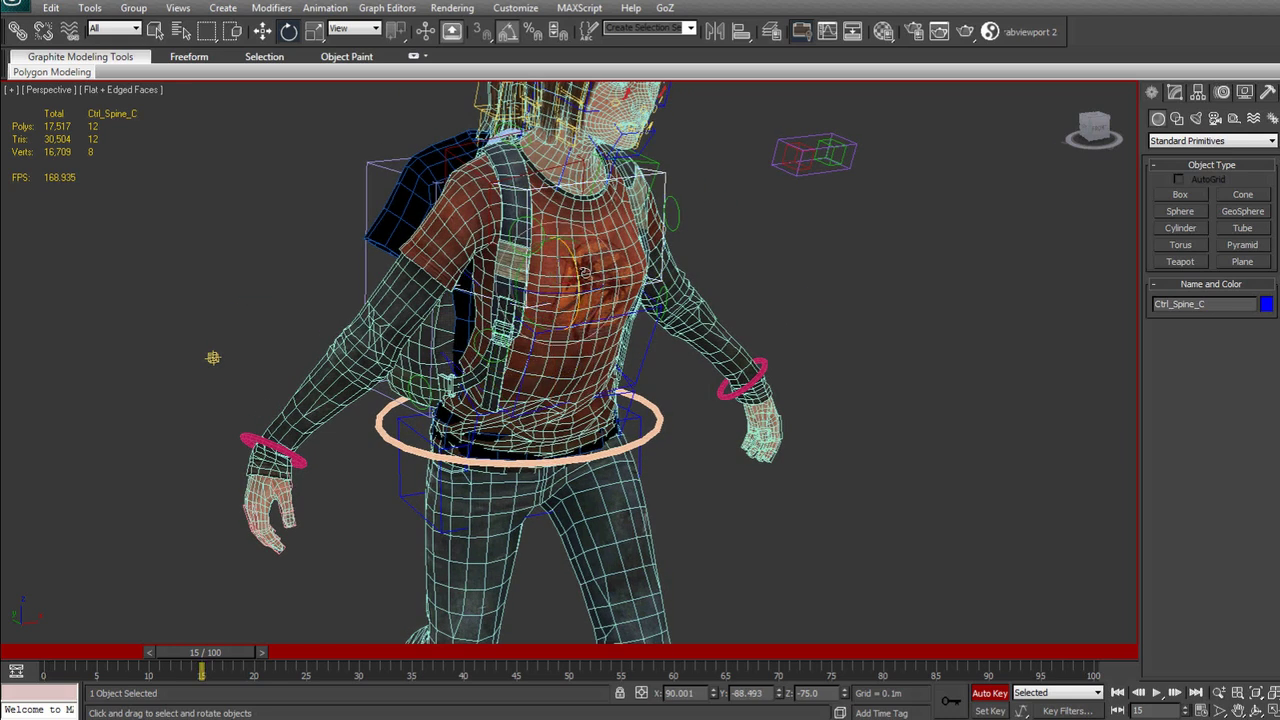
pyautogui.moveTo(585, 272); pyautogui.dragTo(578, 262)
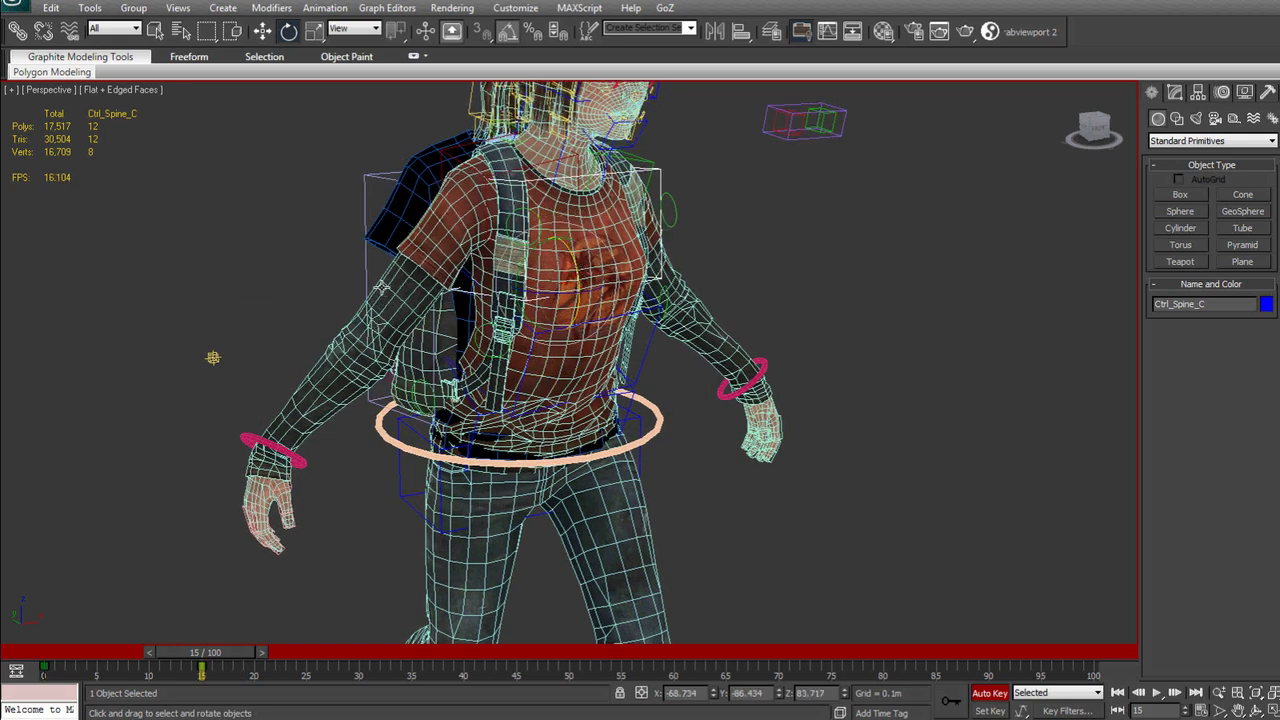
# - Move the right hand control Ctrl_IKFK_Hand_R forward to about Y -0.268 m and inward along X toward the body
pyautogui.click(252, 440)
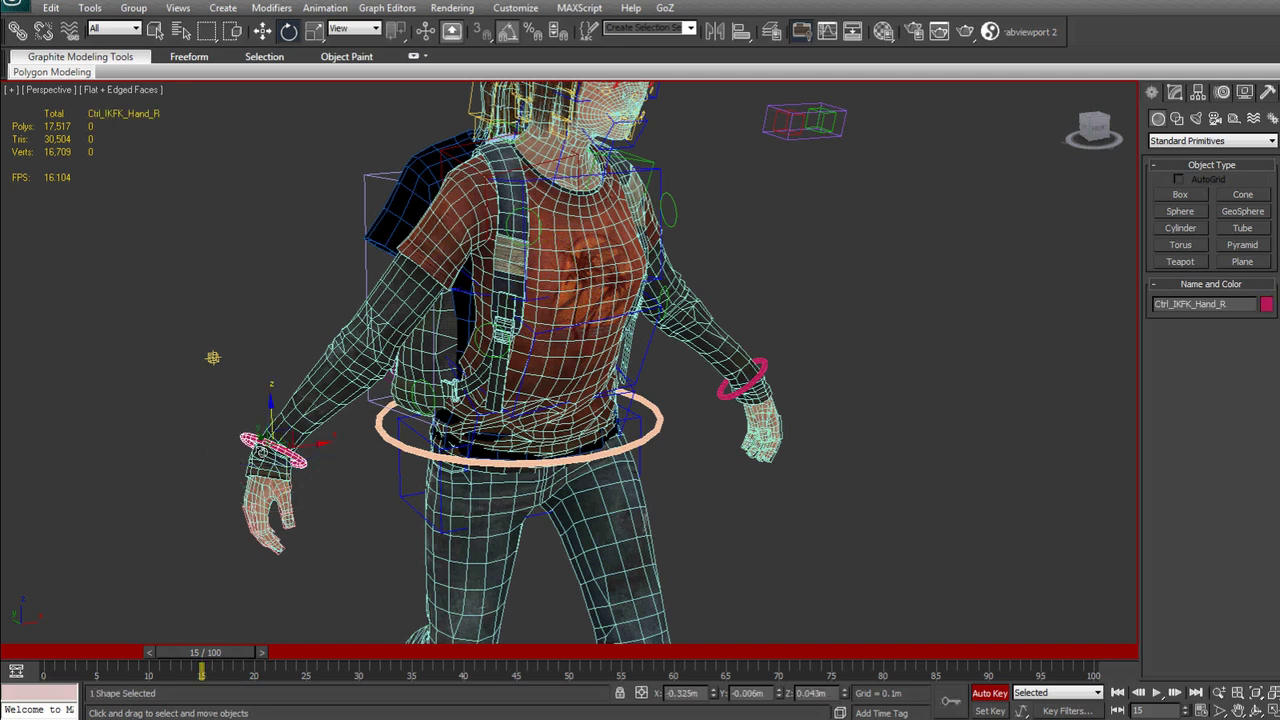
pyautogui.press('w')
pyautogui.keyDown('alt'); pyautogui.moveTo(213, 357); pyautogui.dragTo(97, 400, button='middle'); pyautogui.keyUp('alt')
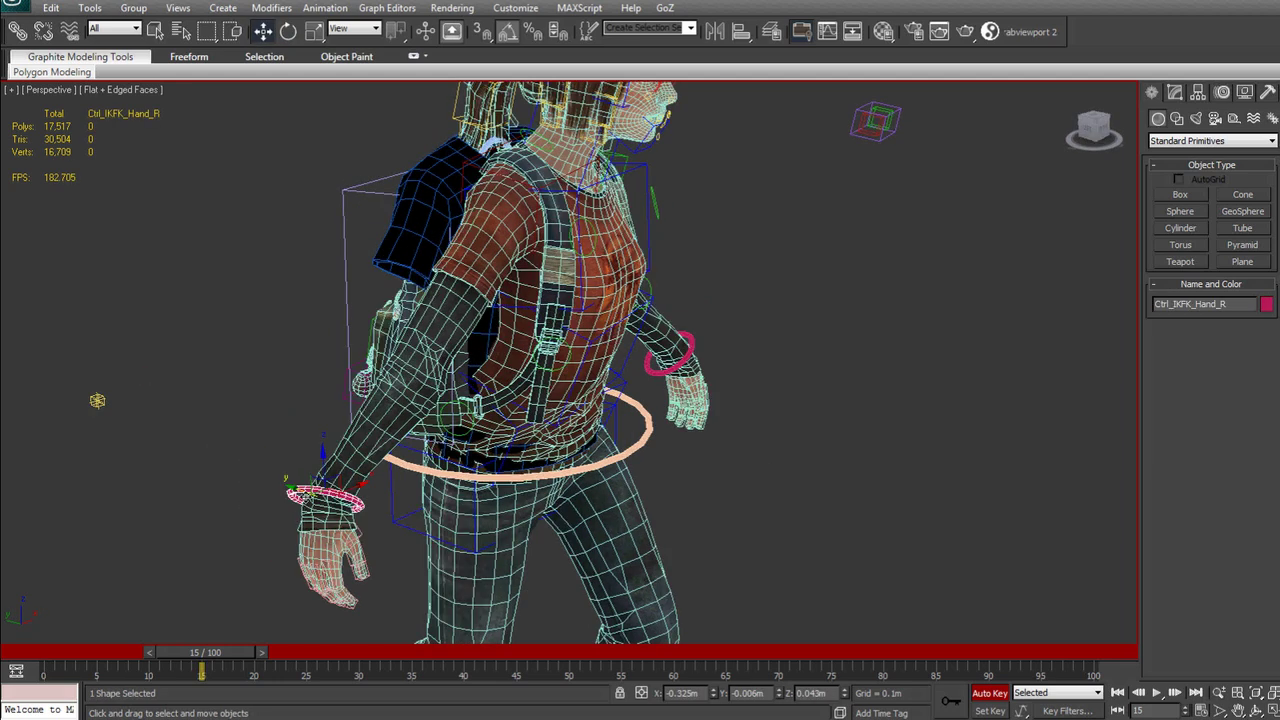
pyautogui.keyDown('alt'); pyautogui.moveTo(310, 495); pyautogui.dragTo(509, 497, button='middle'); pyautogui.keyUp('alt')
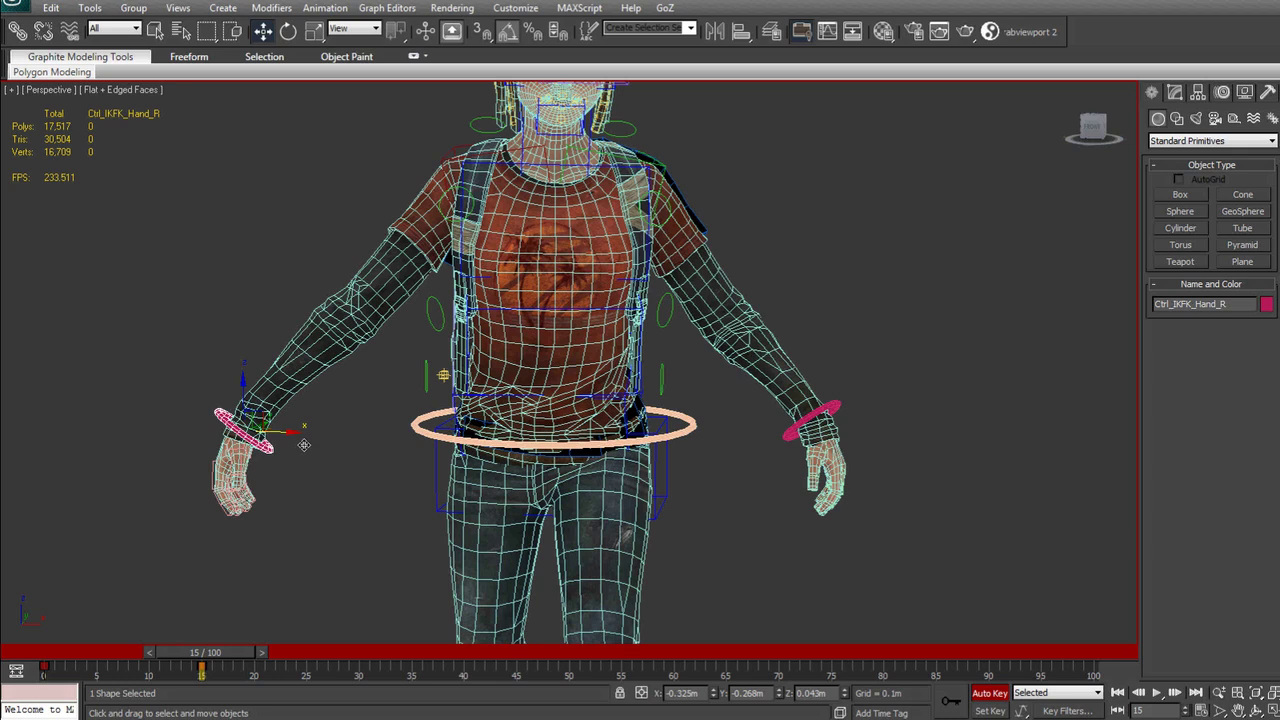
pyautogui.moveTo(300, 446); pyautogui.dragTo(386, 436)
# - Raise the left hand control Ctrl_IKFK_Hand_L to about Z 0.206 m
pyautogui.click(830, 414)
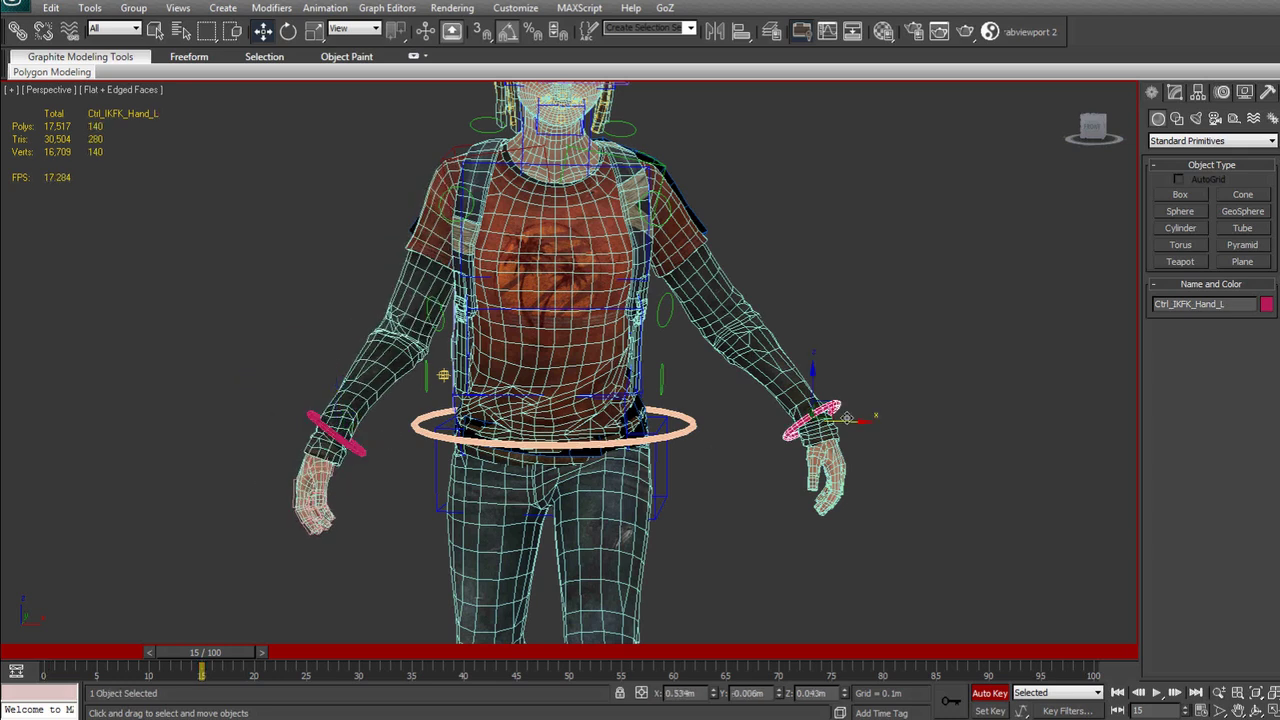
pyautogui.moveTo(822, 385); pyautogui.dragTo(814, 283)
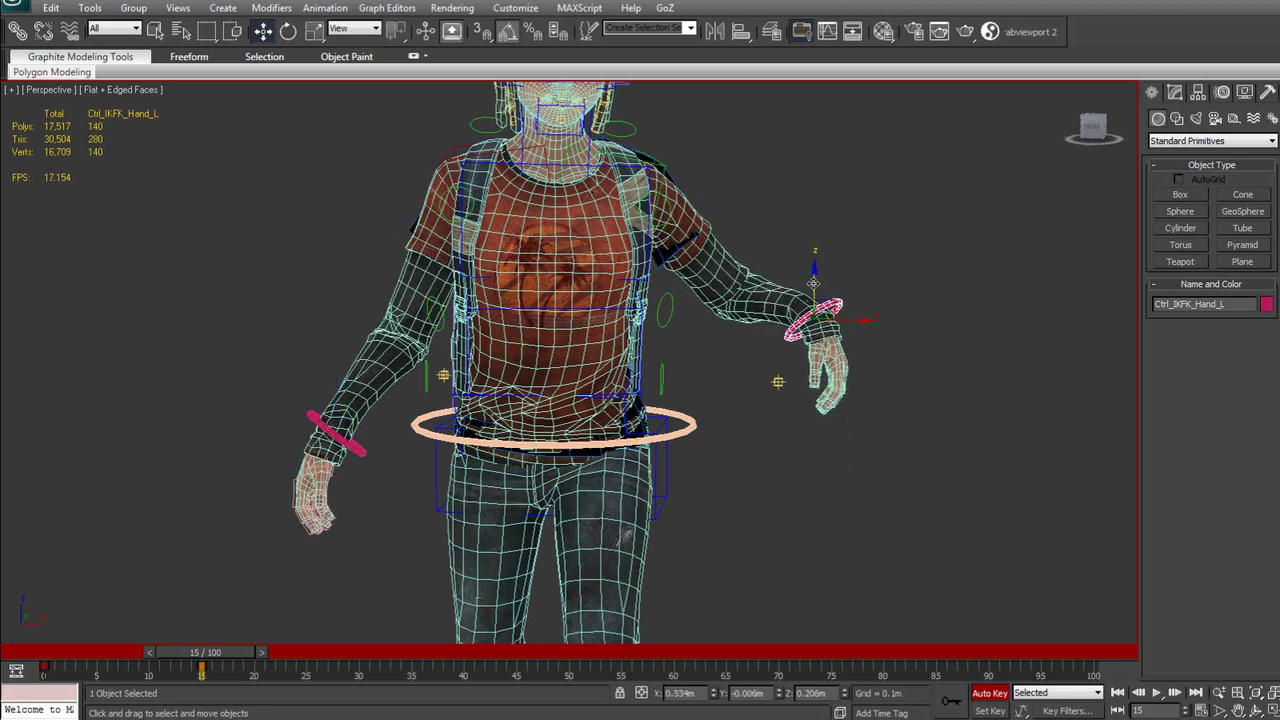
pyautogui.keyDown('alt'); pyautogui.moveTo(850, 270); pyautogui.dragTo(253, 614, button='middle'); pyautogui.keyUp('alt')
# - Turn off Auto Key, return to frame 0, and deselect the hand control
pyautogui.click(1000, 694)
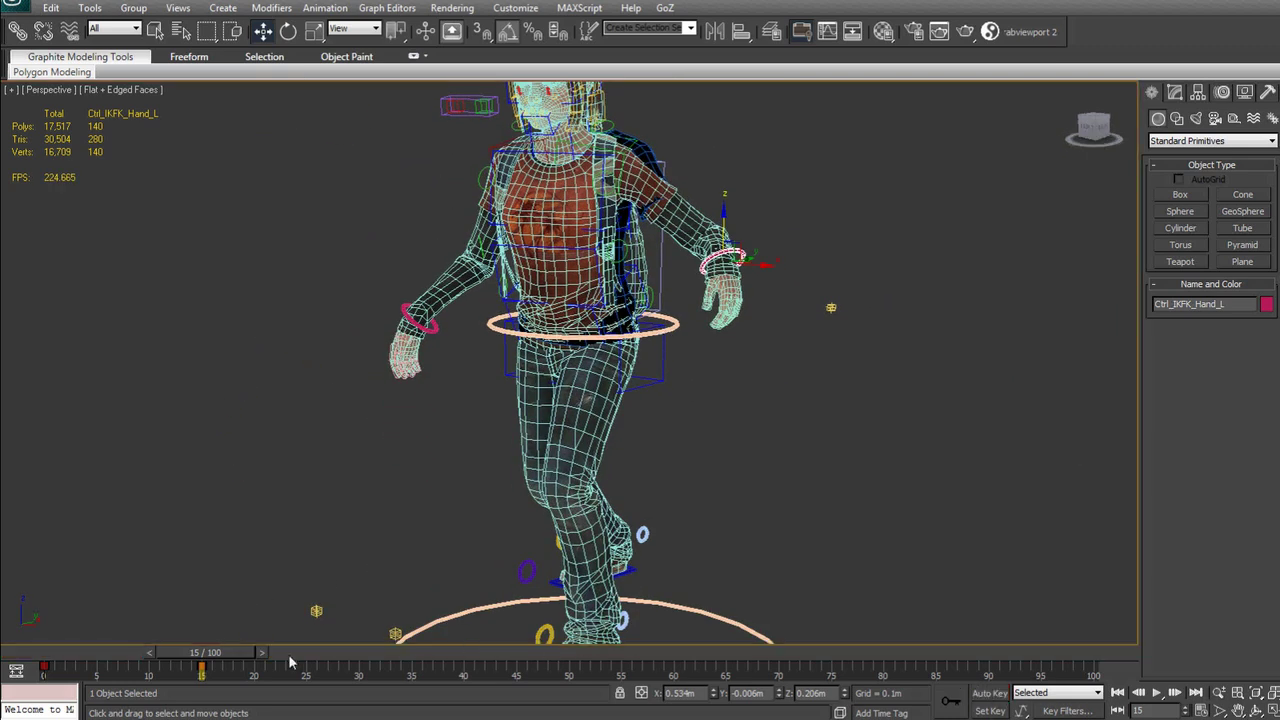
pyautogui.moveTo(225, 665); pyautogui.dragTo(50, 665)
pyautogui.keyDown('alt'); pyautogui.moveTo(323, 430); pyautogui.dragTo(757, 279, button='middle'); pyautogui.keyUp('alt')
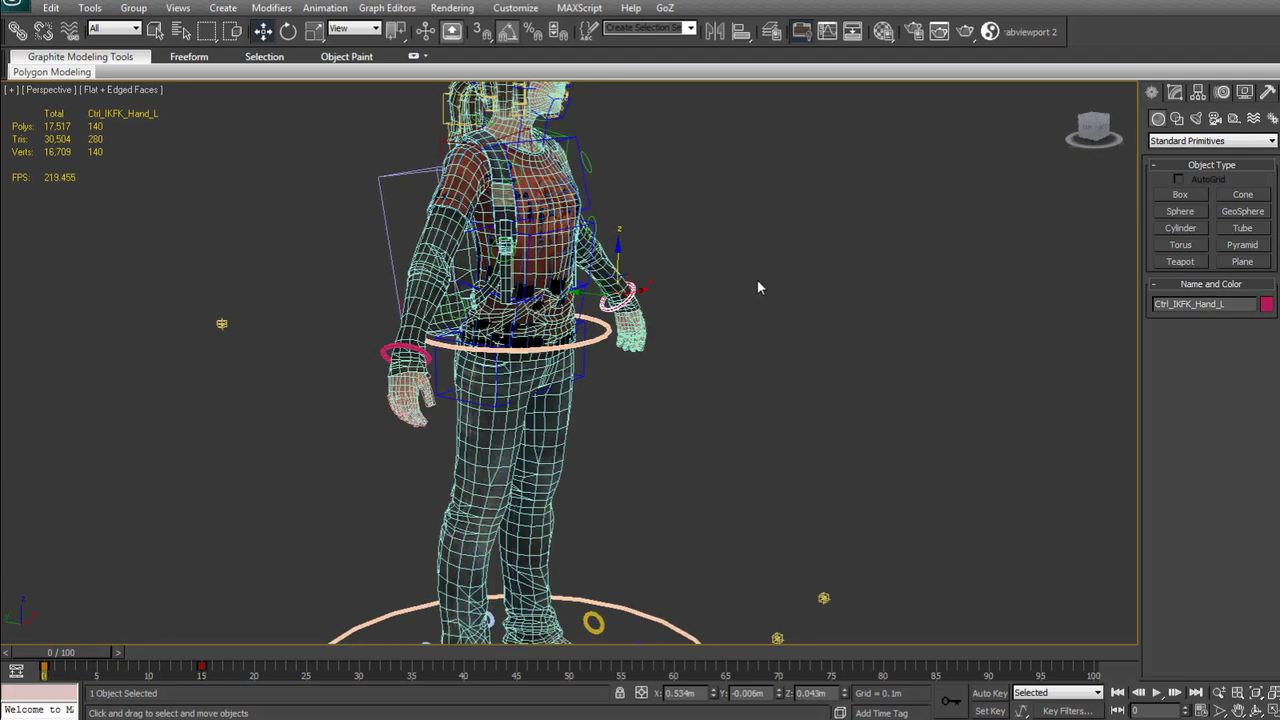
pyautogui.click(757, 279)
# - Select the shortsleeveshirt mesh and apply a Skin Wrap modifier to it
pyautogui.scroll(2, 562, 287)
pyautogui.click(507, 334)
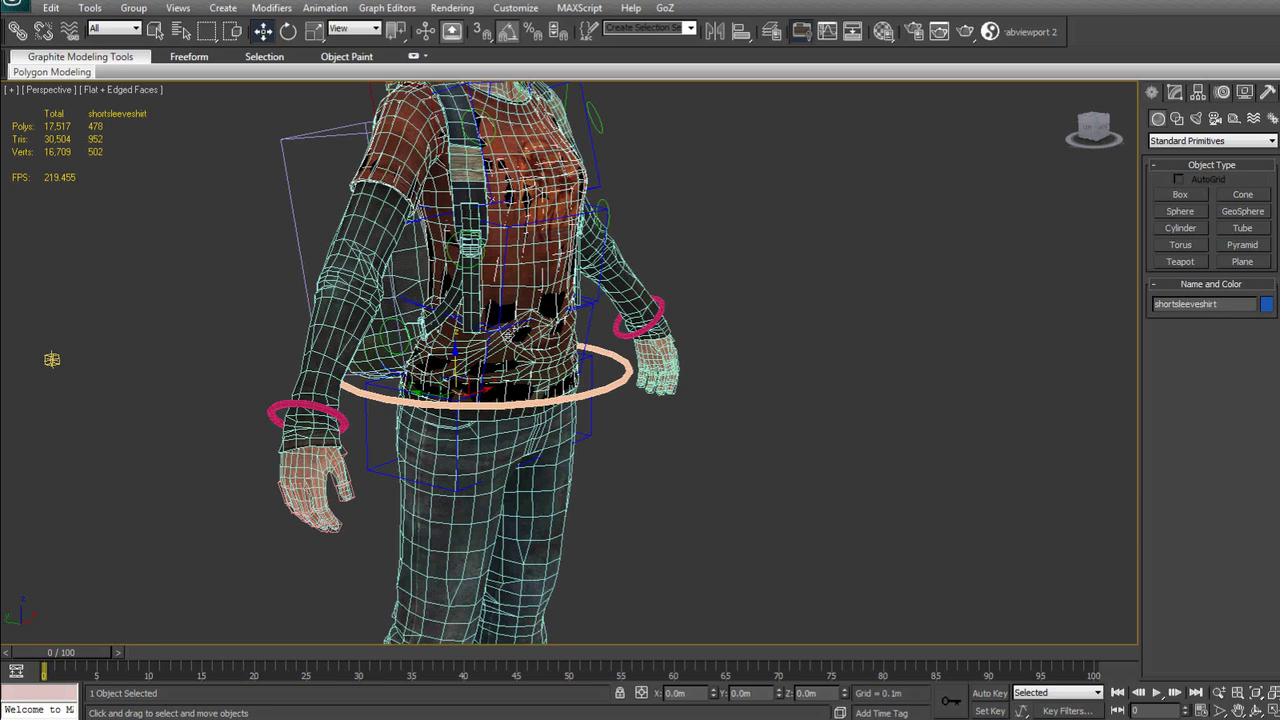
pyautogui.moveTo(1030, 147); pyautogui.dragTo(1014, 229, button='middle')
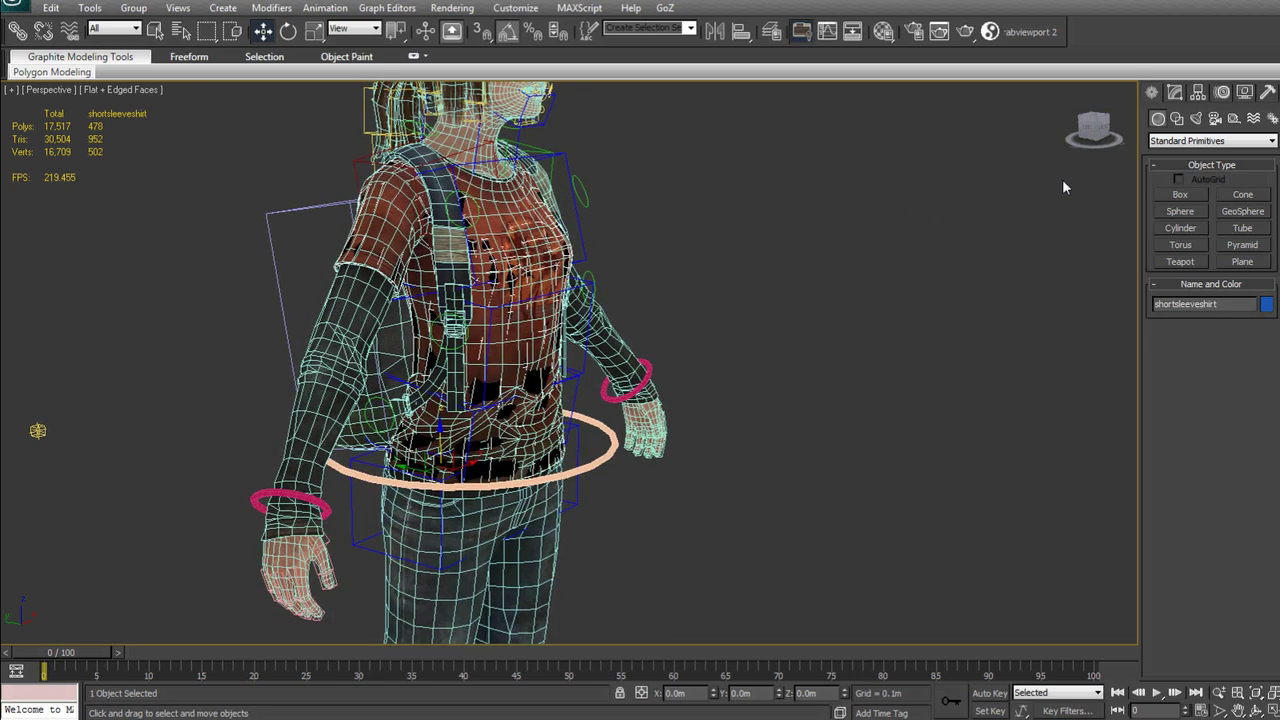
pyautogui.click(1178, 93)
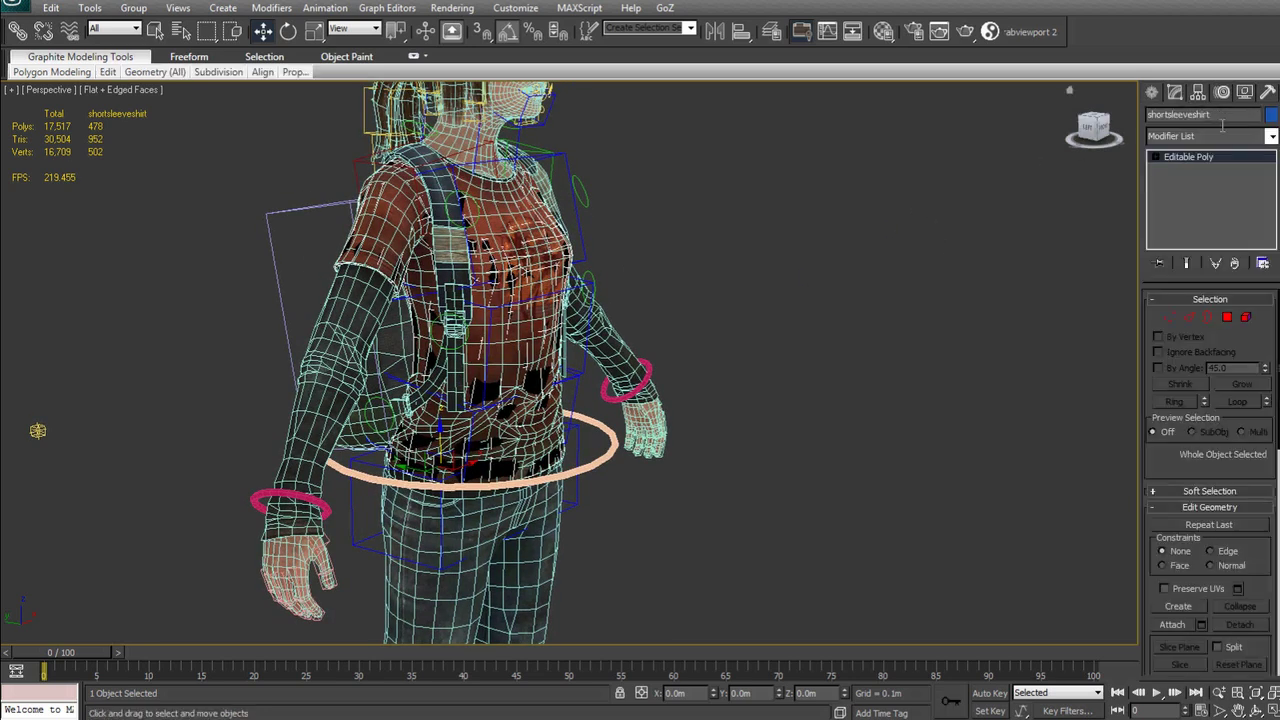
pyautogui.click(1271, 136)
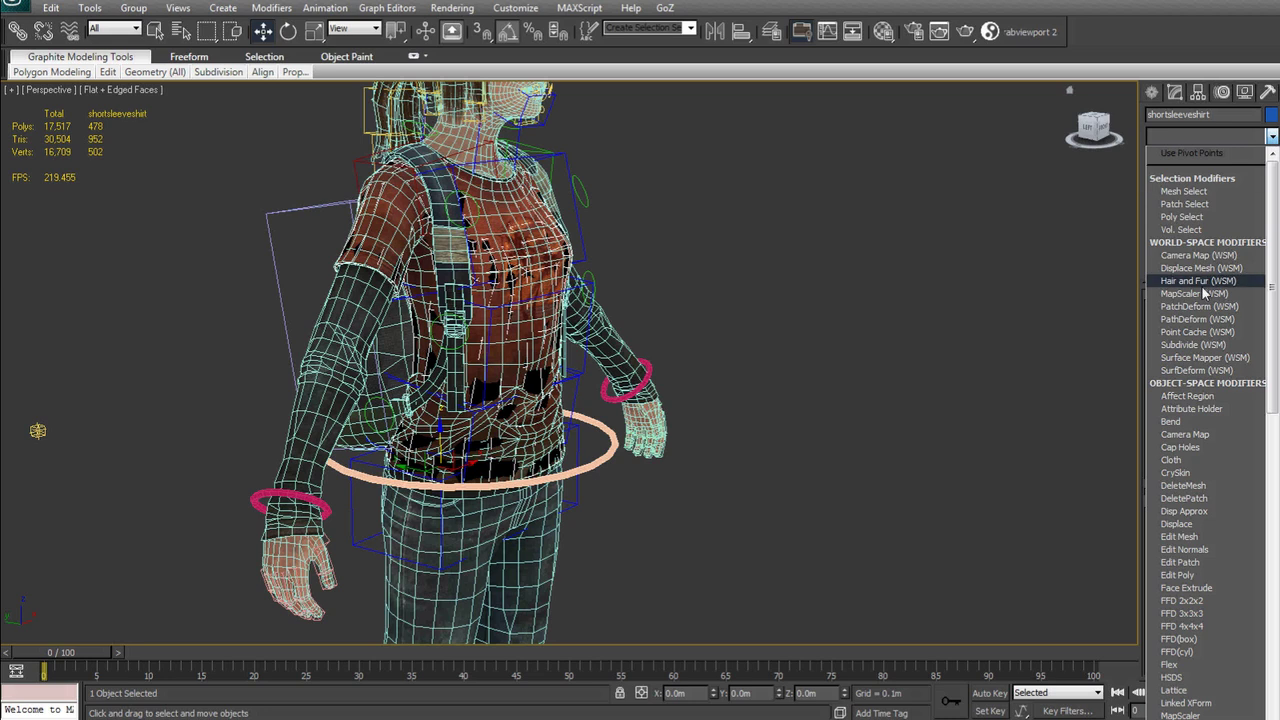
pyautogui.scroll(-15, 1204, 295)
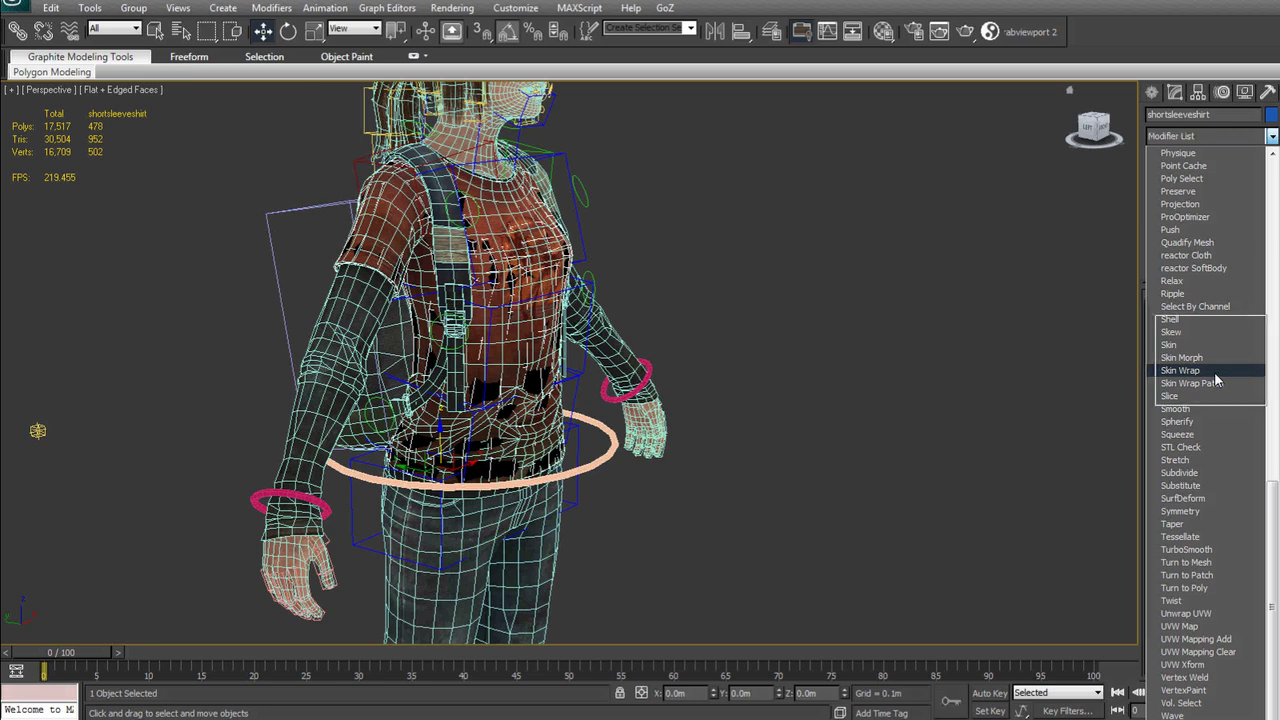
pyautogui.click(1185, 370)
pyautogui.keyDown('alt'); pyautogui.moveTo(1122, 352); pyautogui.dragTo(900, 322, button='middle'); pyautogui.keyUp('alt')
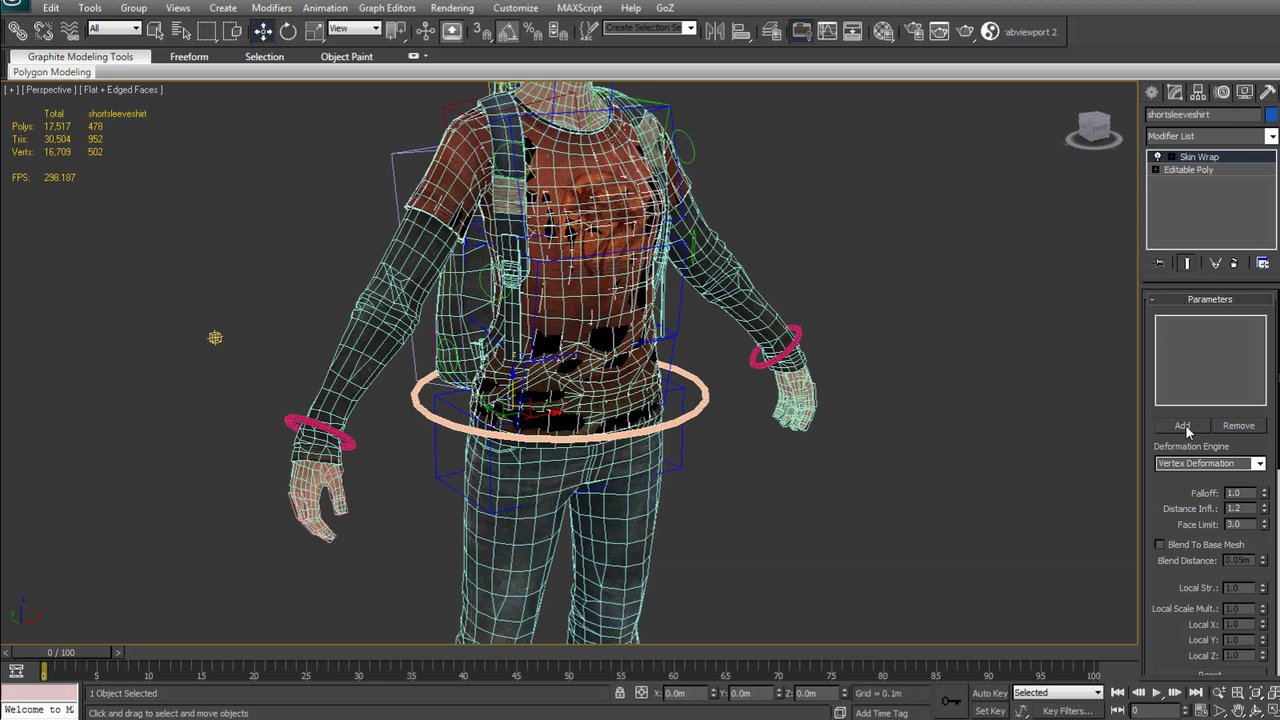
# - Add the character's body mesh as the Skin Wrap control object for the shirt
pyautogui.click(1185, 425)
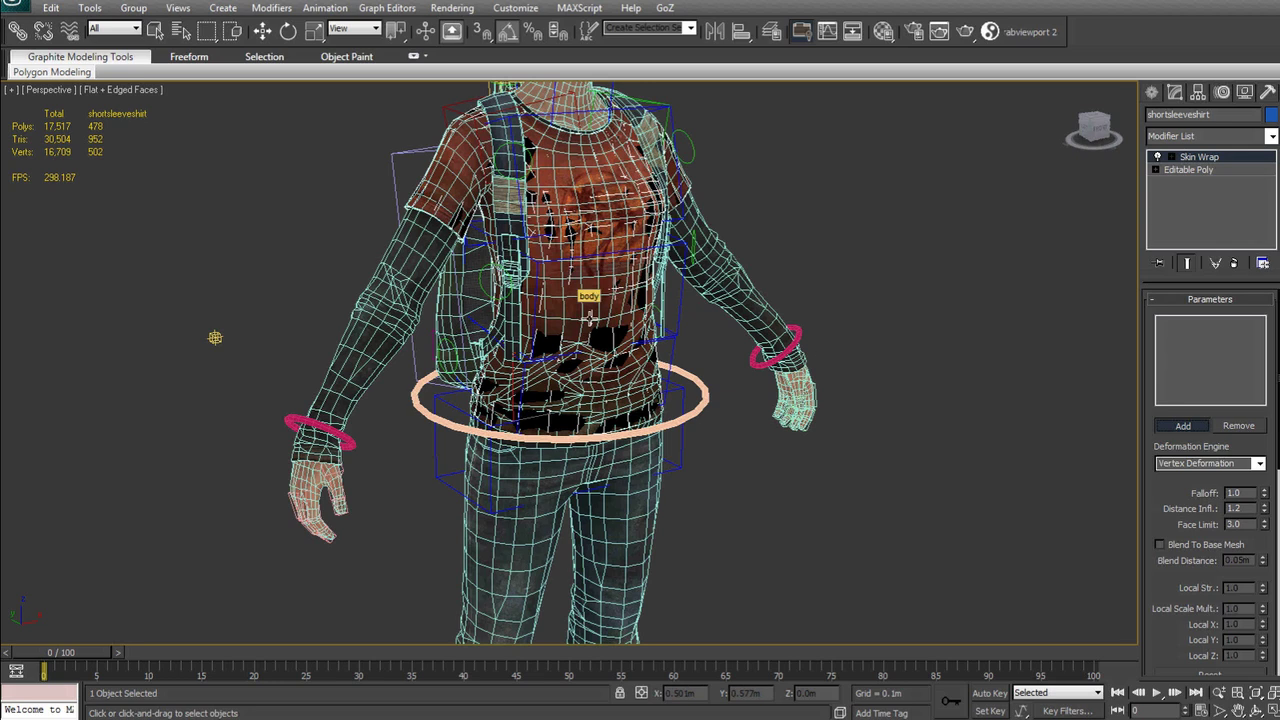
pyautogui.click(591, 318)
pyautogui.press('w')
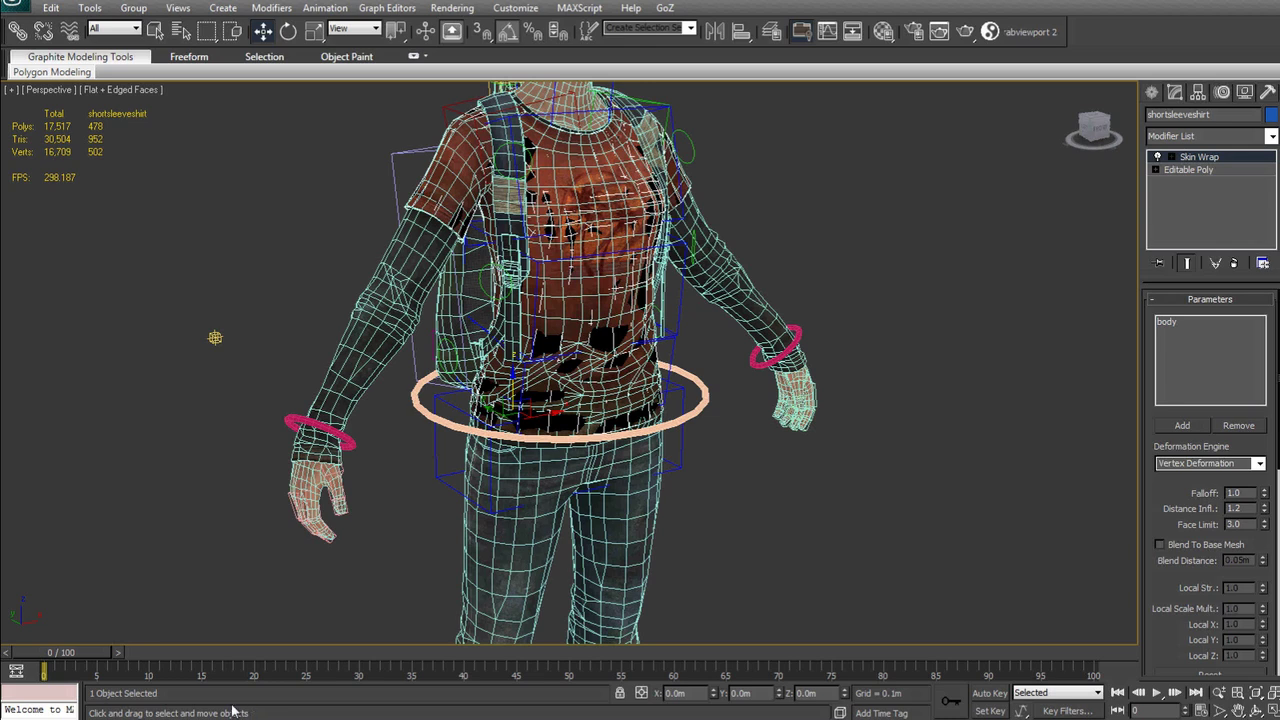
# - Scrub the timeline to frame 16 and examine how the wrapped shirt follows the posed body
pyautogui.moveTo(83, 656); pyautogui.dragTo(248, 666)
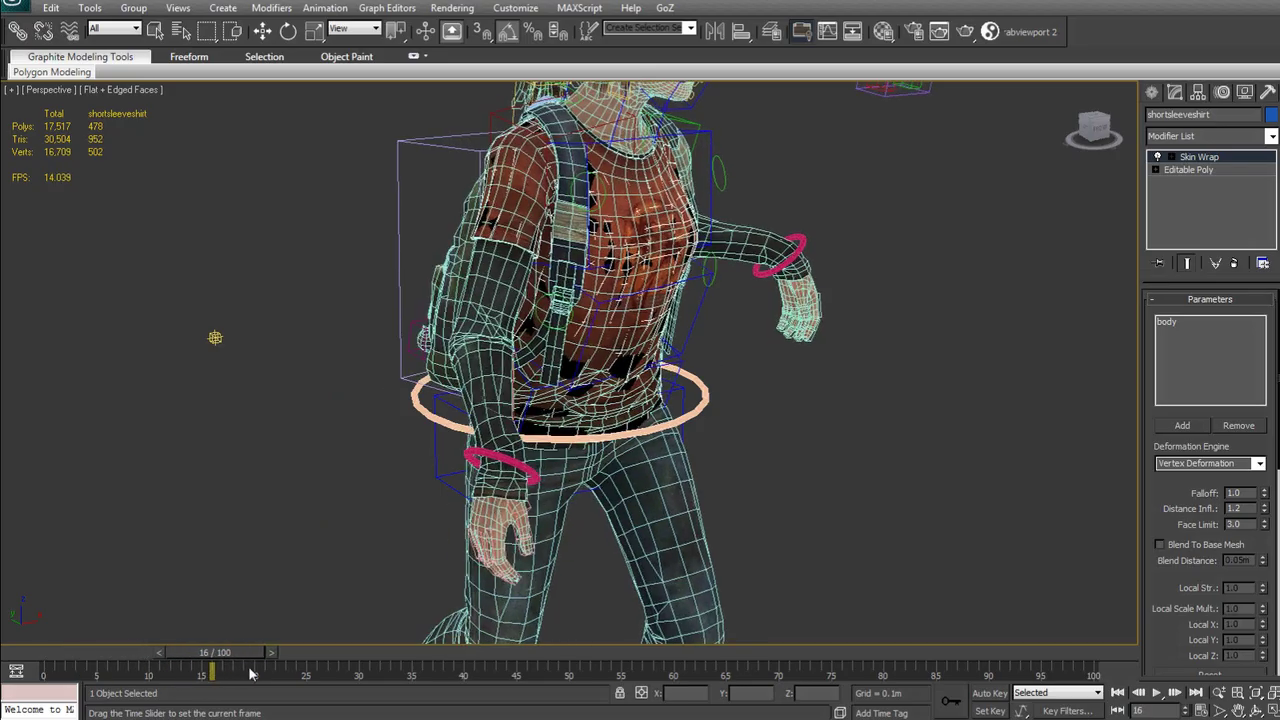
pyautogui.press('w')
pyautogui.keyDown('alt'); pyautogui.moveTo(517, 636); pyautogui.dragTo(871, 459, button='middle'); pyautogui.keyUp('alt')
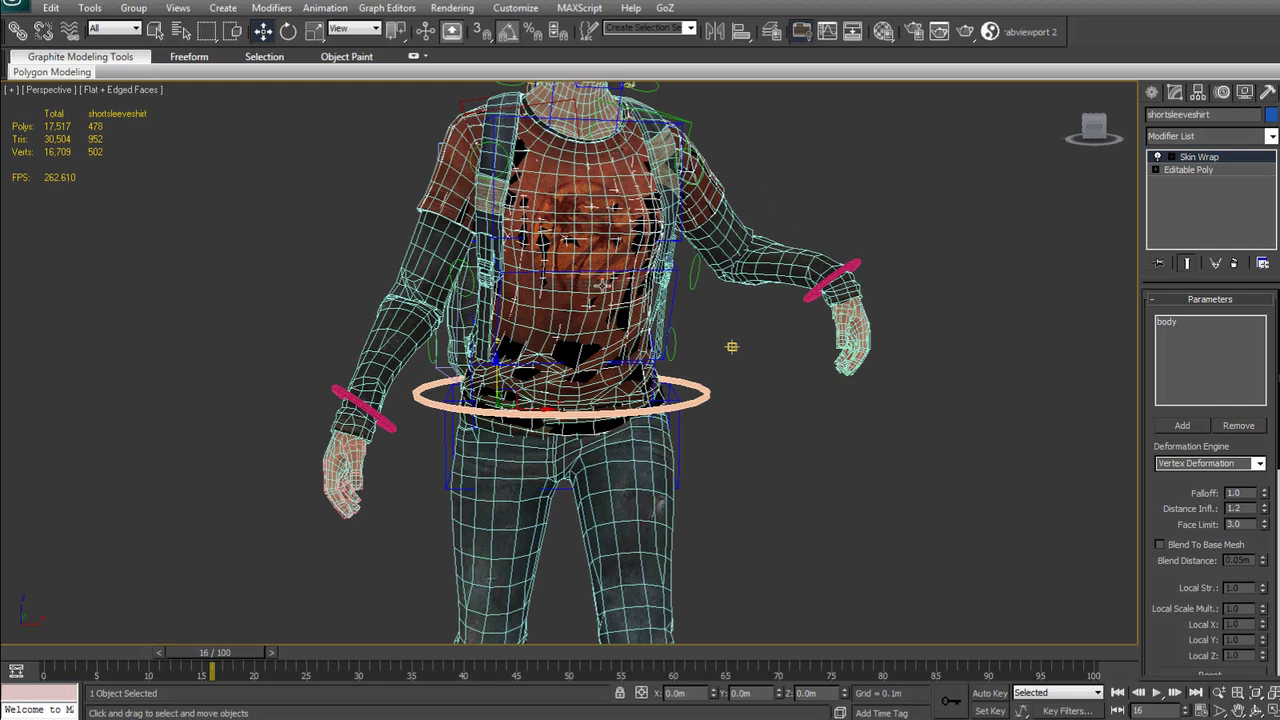
# - Isolate the shortsleeveshirt mesh and collapse its Skin Wrap modifier into the Editable Poly
pyautogui.hotkey('alt', 'q')
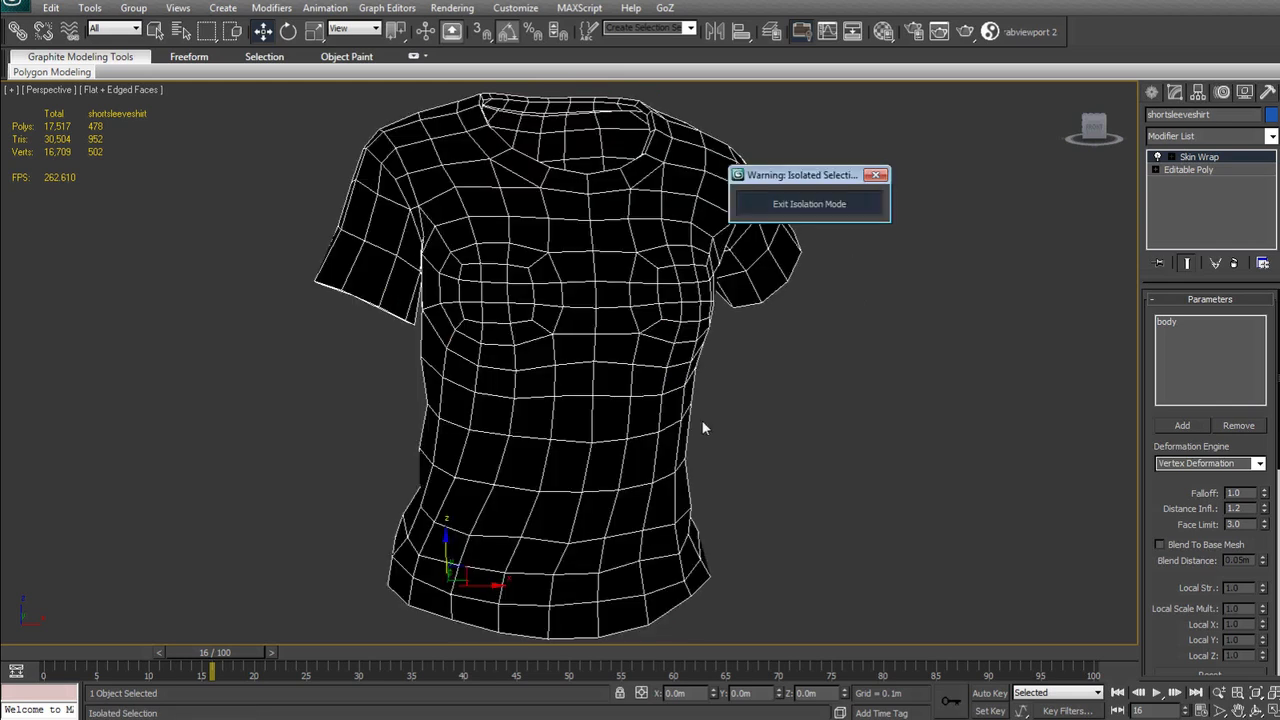
pyautogui.keyDown('alt'); pyautogui.moveTo(703, 428); pyautogui.dragTo(823, 471, button='middle'); pyautogui.keyUp('alt')
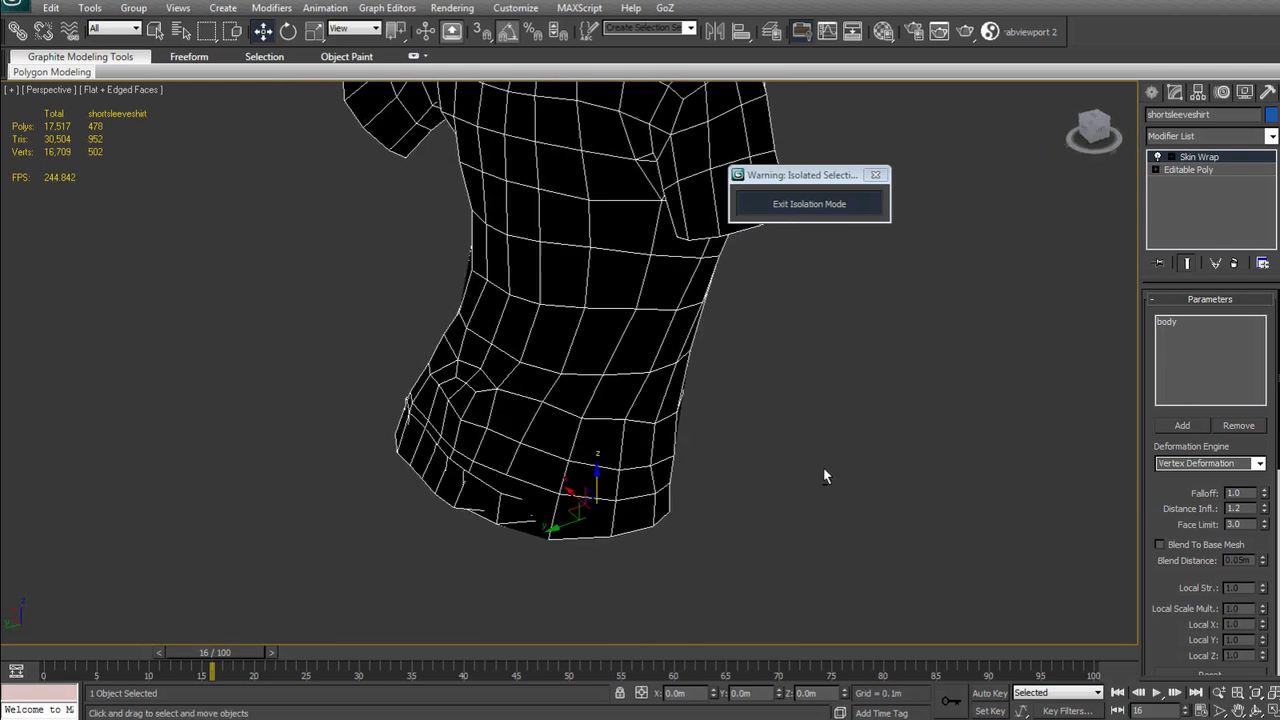
pyautogui.rightClick(1228, 162)
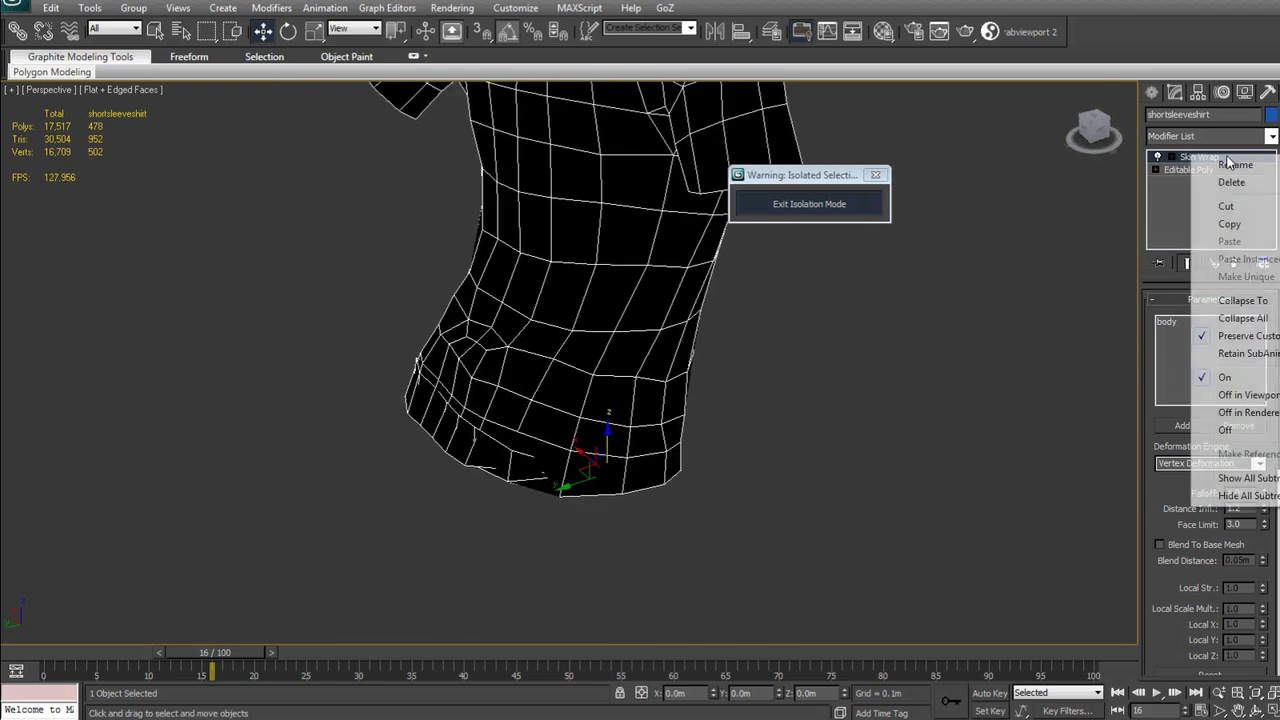
pyautogui.click(1266, 300)
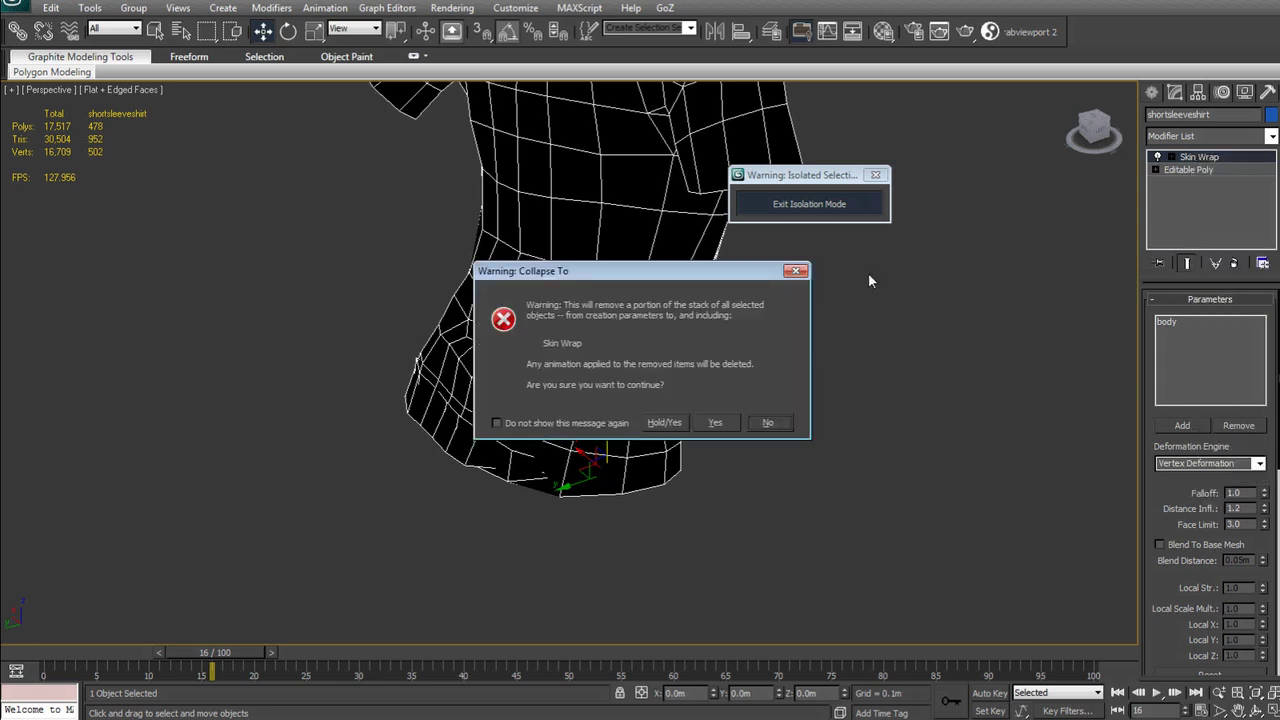
pyautogui.click(716, 422)
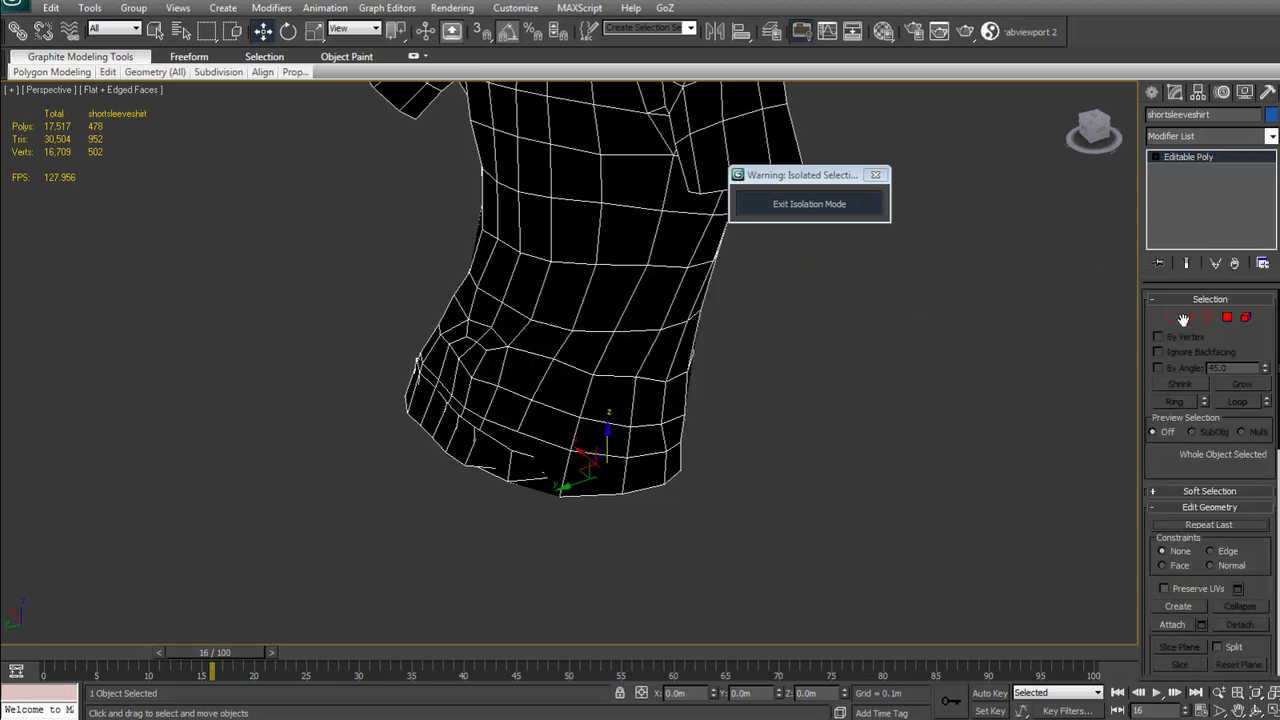
# - Enter vertex editing on the shirt and reposition the misplaced vertex along the inner bottom hem
pyautogui.click(1176, 317)
pyautogui.keyDown('alt'); pyautogui.moveTo(813, 370); pyautogui.dragTo(642, 280, button='middle'); pyautogui.keyUp('alt')
pyautogui.click(576, 351)
pyautogui.moveTo(618, 256); pyautogui.dragTo(626, 276)
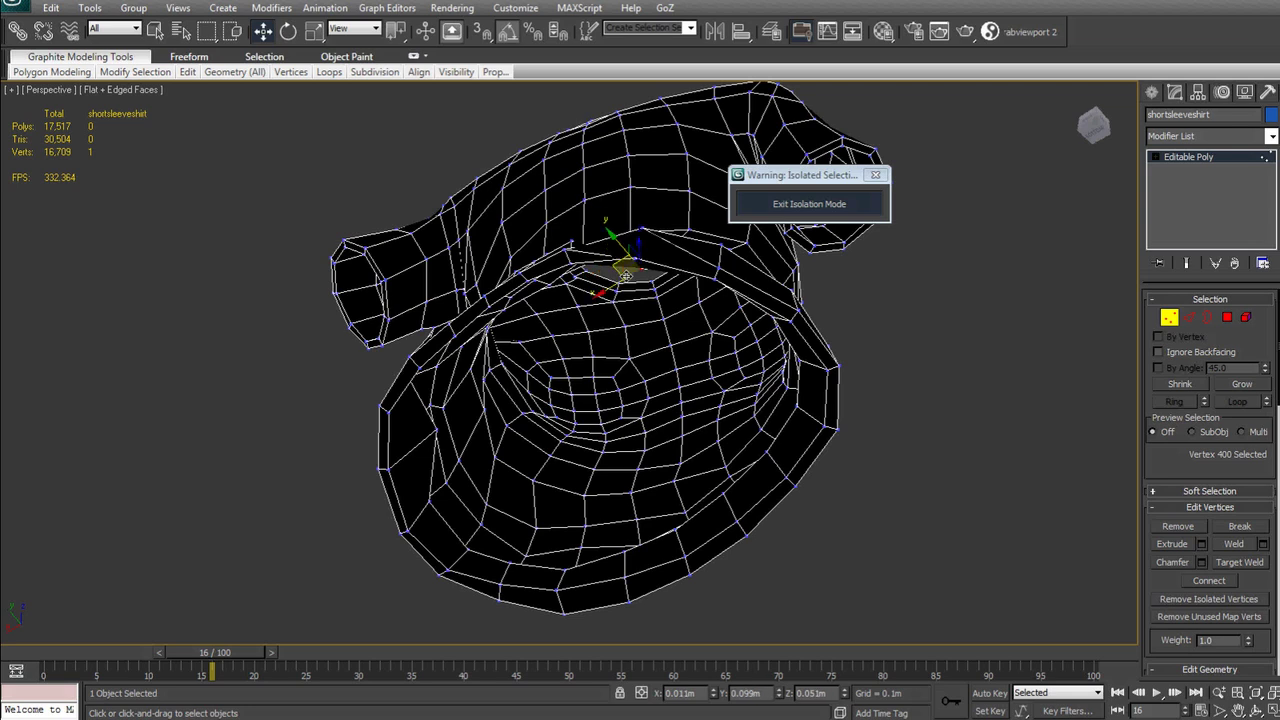
pyautogui.keyDown('alt'); pyautogui.moveTo(636, 277); pyautogui.dragTo(701, 571, button='middle'); pyautogui.keyUp('alt')
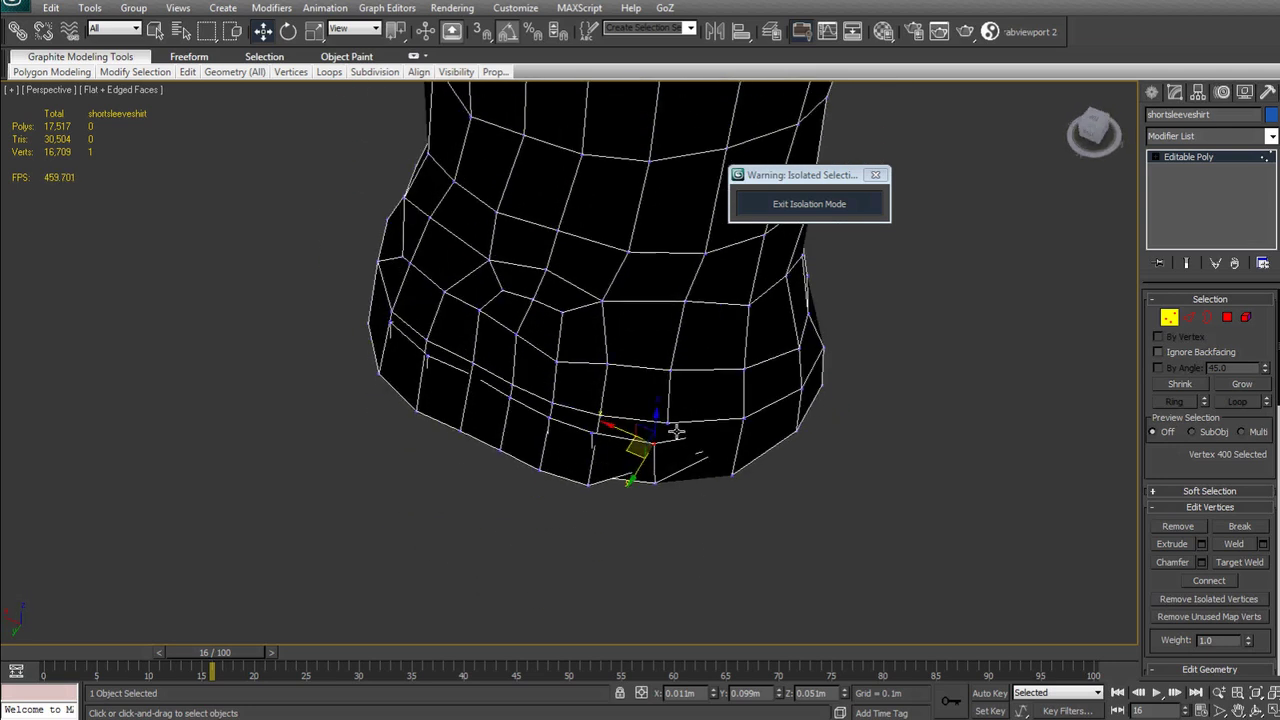
# - Adjust the neighbouring stray vertices along the shirt's bottom hem to even out the fold
pyautogui.keyDown('alt'); pyautogui.moveTo(669, 431); pyautogui.dragTo(622, 482, button='middle'); pyautogui.keyUp('alt')
pyautogui.click(592, 388)
pyautogui.moveTo(612, 488); pyautogui.dragTo(609, 467)
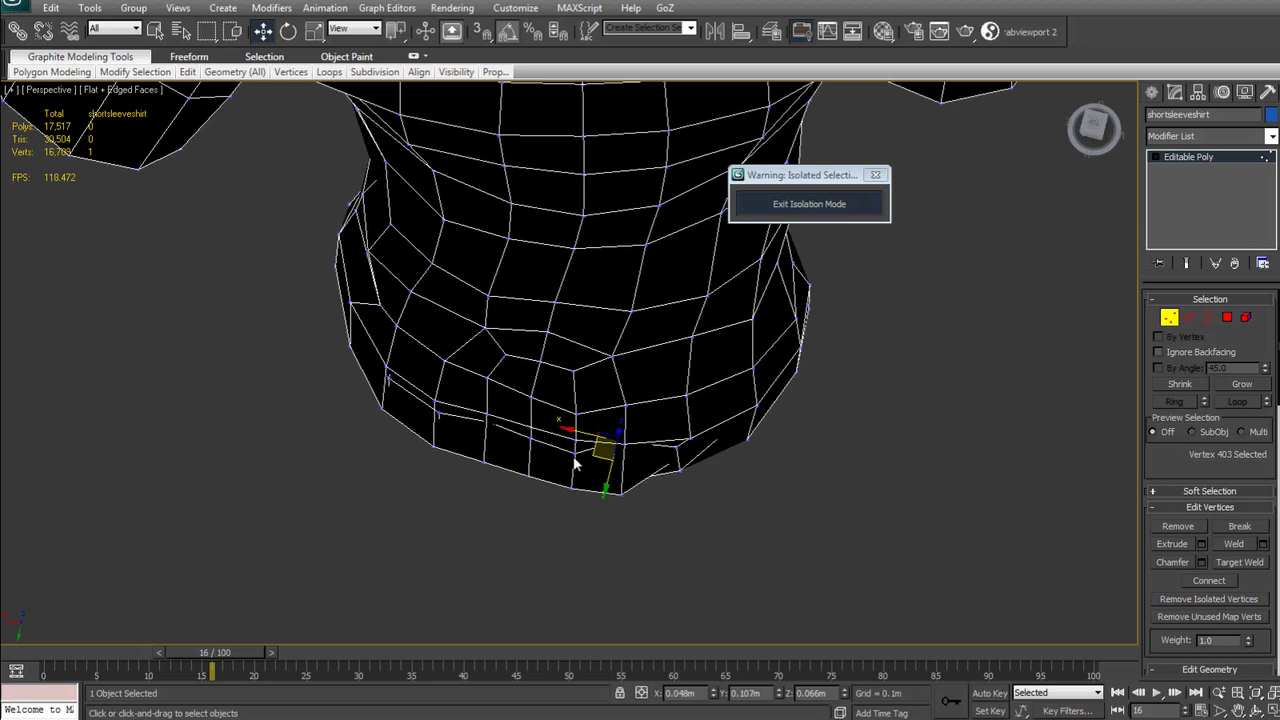
pyautogui.click(577, 459)
pyautogui.keyDown('alt'); pyautogui.moveTo(586, 463); pyautogui.dragTo(510, 407, button='middle'); pyautogui.keyUp('alt')
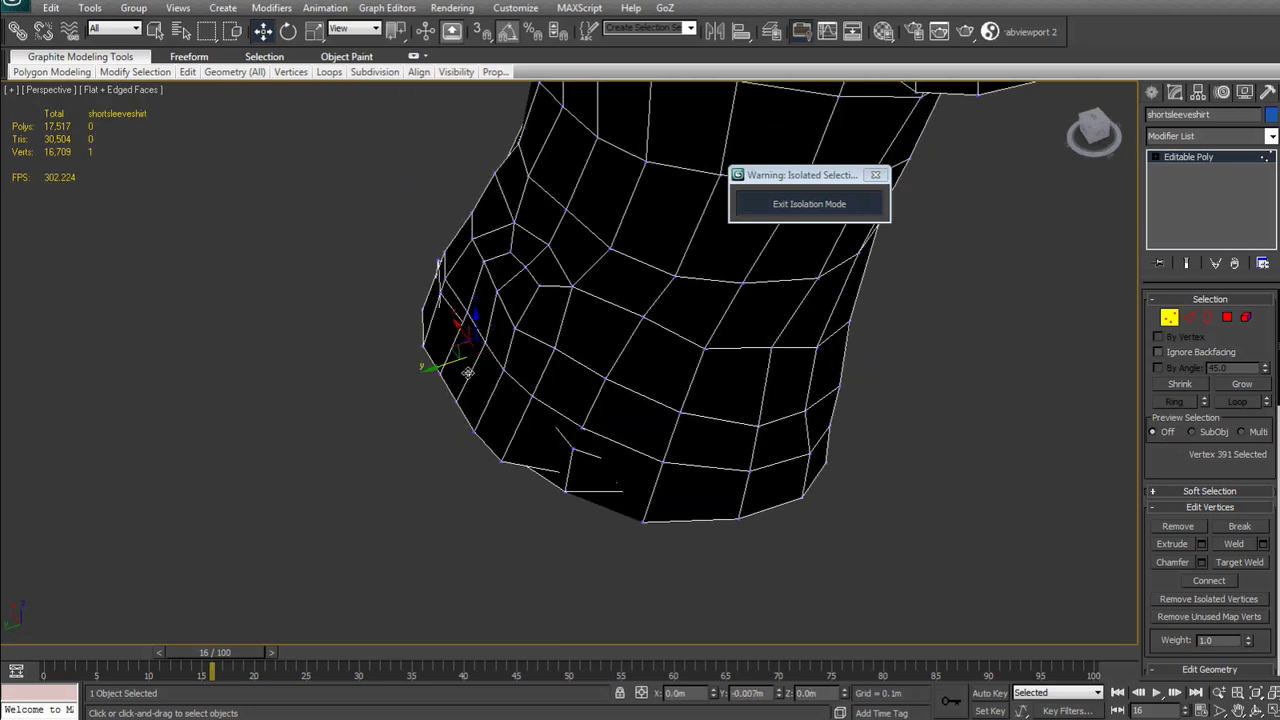
# - Correct the stray vertices around the side of the shirt's hem and nudge the inner hem vertex again
pyautogui.keyDown('alt'); pyautogui.moveTo(467, 372); pyautogui.dragTo(665, 415, button='middle'); pyautogui.keyUp('alt')
pyautogui.click(456, 397)
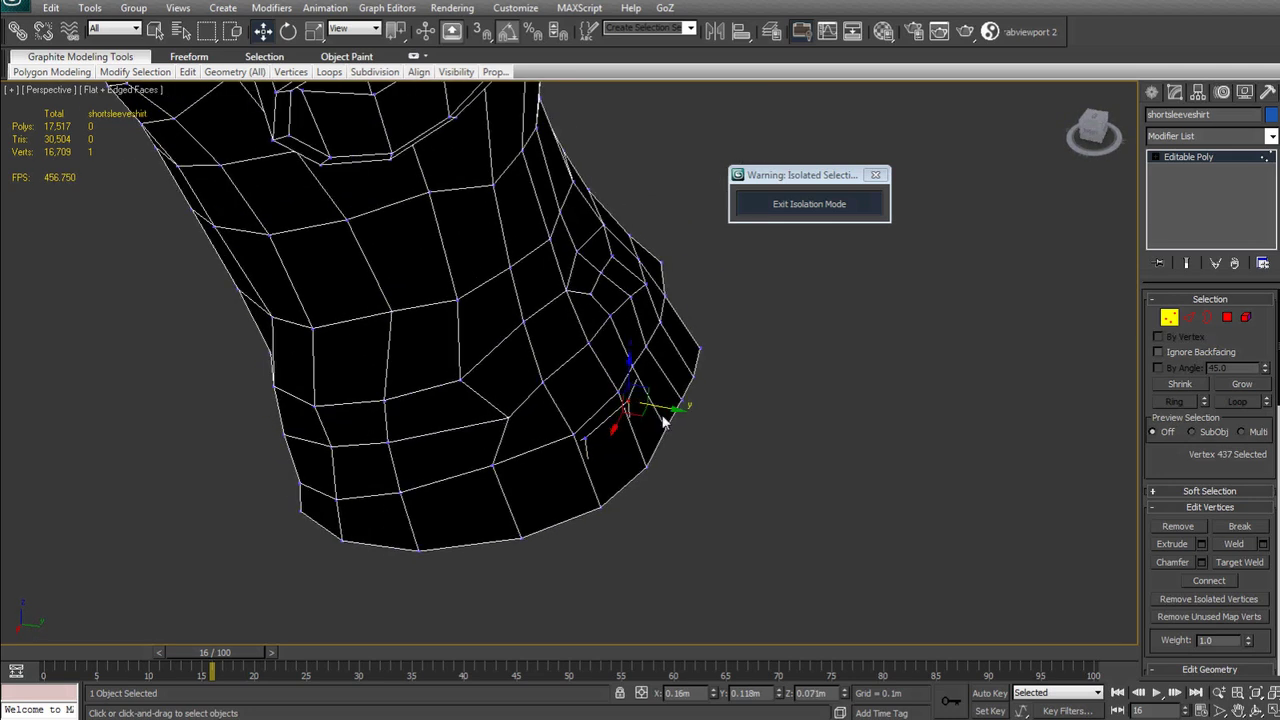
pyautogui.click(590, 443)
pyautogui.keyDown('alt'); pyautogui.moveTo(756, 449); pyautogui.dragTo(689, 312, button='middle'); pyautogui.keyUp('alt')
pyautogui.click(645, 263)
pyautogui.moveTo(616, 307); pyautogui.dragTo(621, 314)
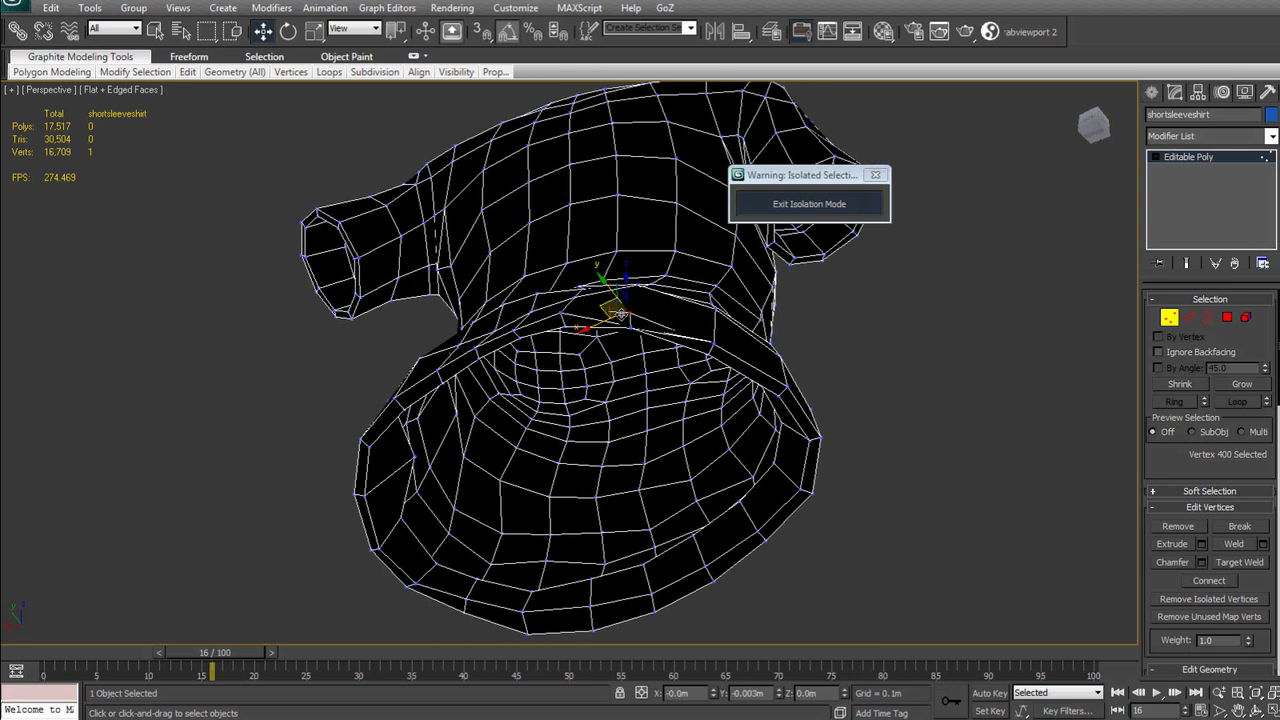
# - Move the distorted vertices on the inner rim of the shirt's bottom opening back into line
pyautogui.keyDown('alt'); pyautogui.moveTo(625, 325); pyautogui.dragTo(705, 475, button='middle'); pyautogui.keyUp('alt')
pyautogui.keyDown('alt'); pyautogui.moveTo(736, 400); pyautogui.dragTo(709, 499, button='middle'); pyautogui.keyUp('alt')
pyautogui.click(720, 428)
pyautogui.moveTo(709, 443); pyautogui.dragTo(647, 503)
pyautogui.keyDown('alt'); pyautogui.moveTo(647, 497); pyautogui.dragTo(532, 212, button='middle'); pyautogui.keyUp('alt')
pyautogui.click(382, 416)
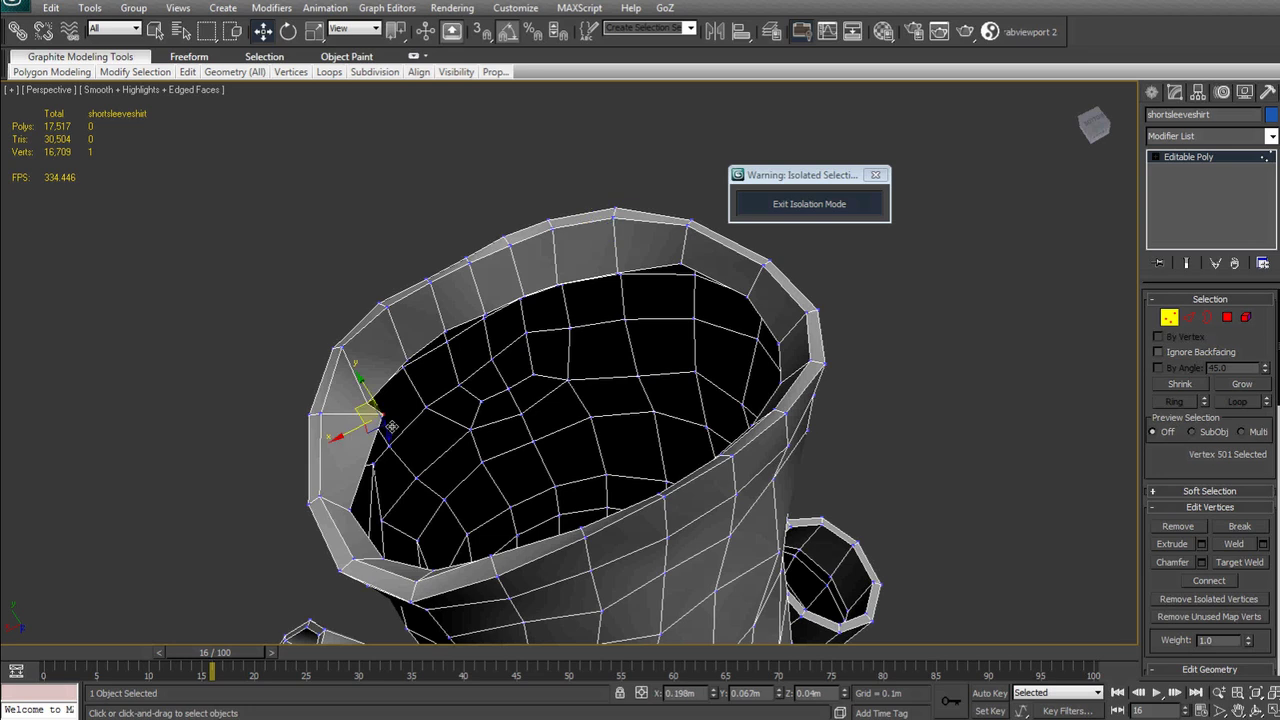
pyautogui.keyDown('alt'); pyautogui.moveTo(391, 426); pyautogui.dragTo(592, 340, button='middle'); pyautogui.keyUp('alt')
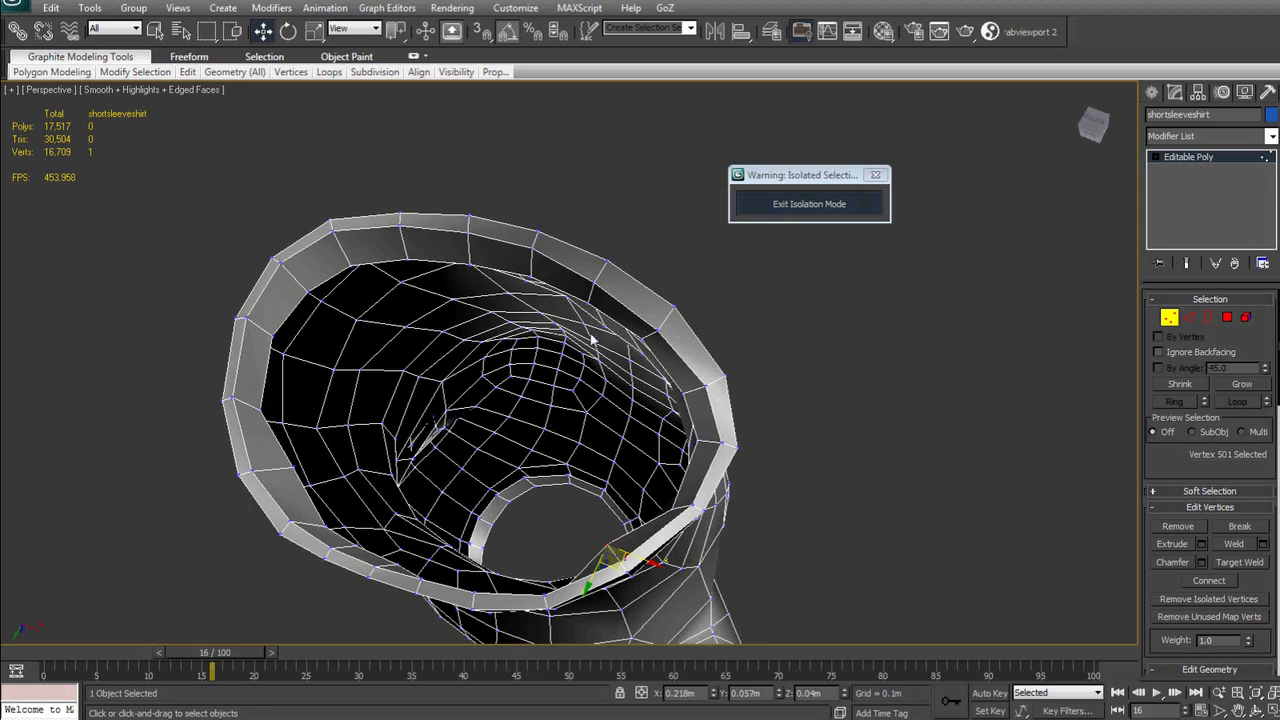
# - Even out the remaining uneven rim vertices around the shirt's bottom opening one by one
pyautogui.click(714, 393)
pyautogui.keyDown('alt'); pyautogui.moveTo(714, 393); pyautogui.dragTo(630, 247, button='middle'); pyautogui.keyUp('alt')
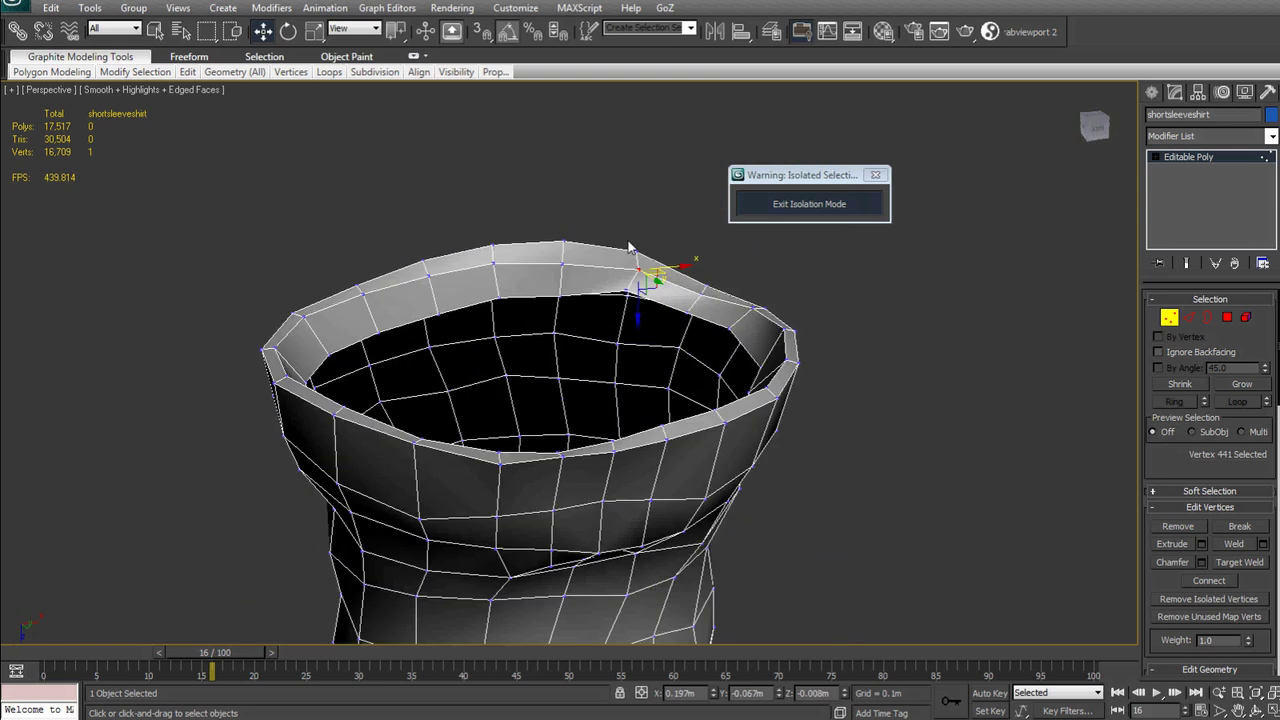
pyautogui.click(563, 268)
pyautogui.keyDown('alt'); pyautogui.moveTo(570, 282); pyautogui.dragTo(497, 318, button='middle'); pyautogui.keyUp('alt')
pyautogui.click(503, 275)
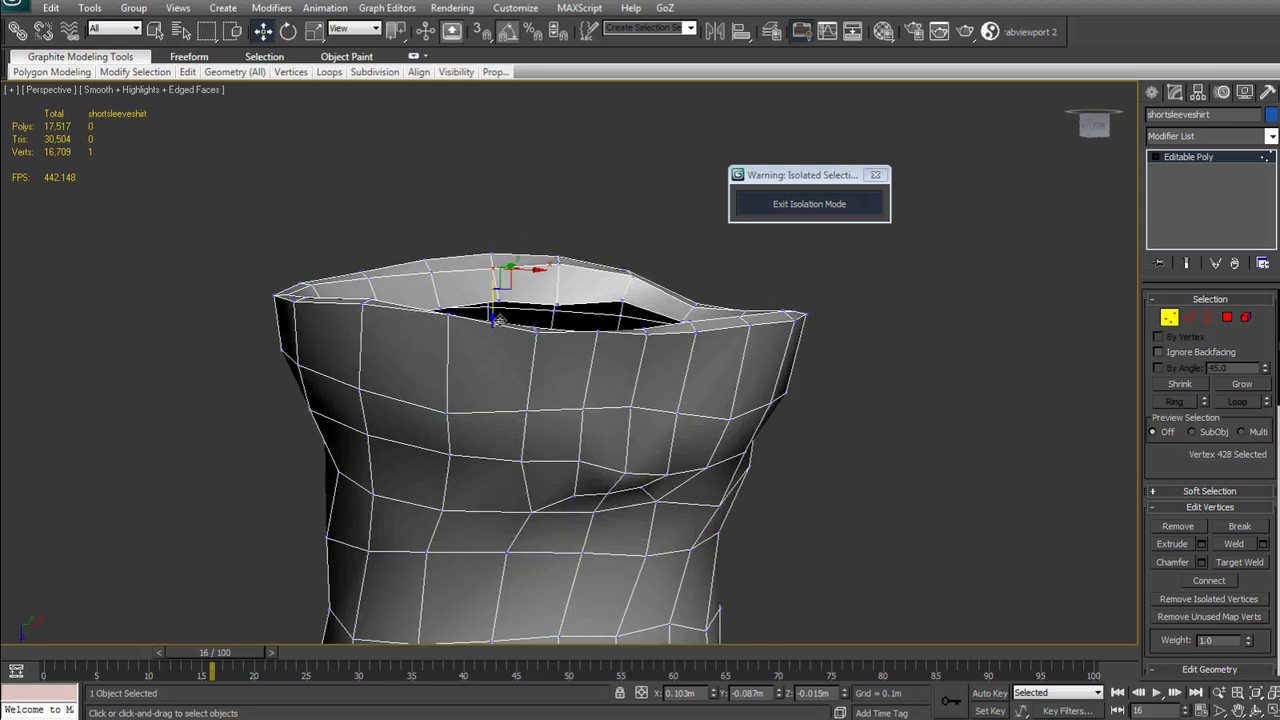
pyautogui.click(450, 304)
pyautogui.keyDown('alt'); pyautogui.moveTo(440, 314); pyautogui.dragTo(697, 441, button='middle'); pyautogui.keyUp('alt')
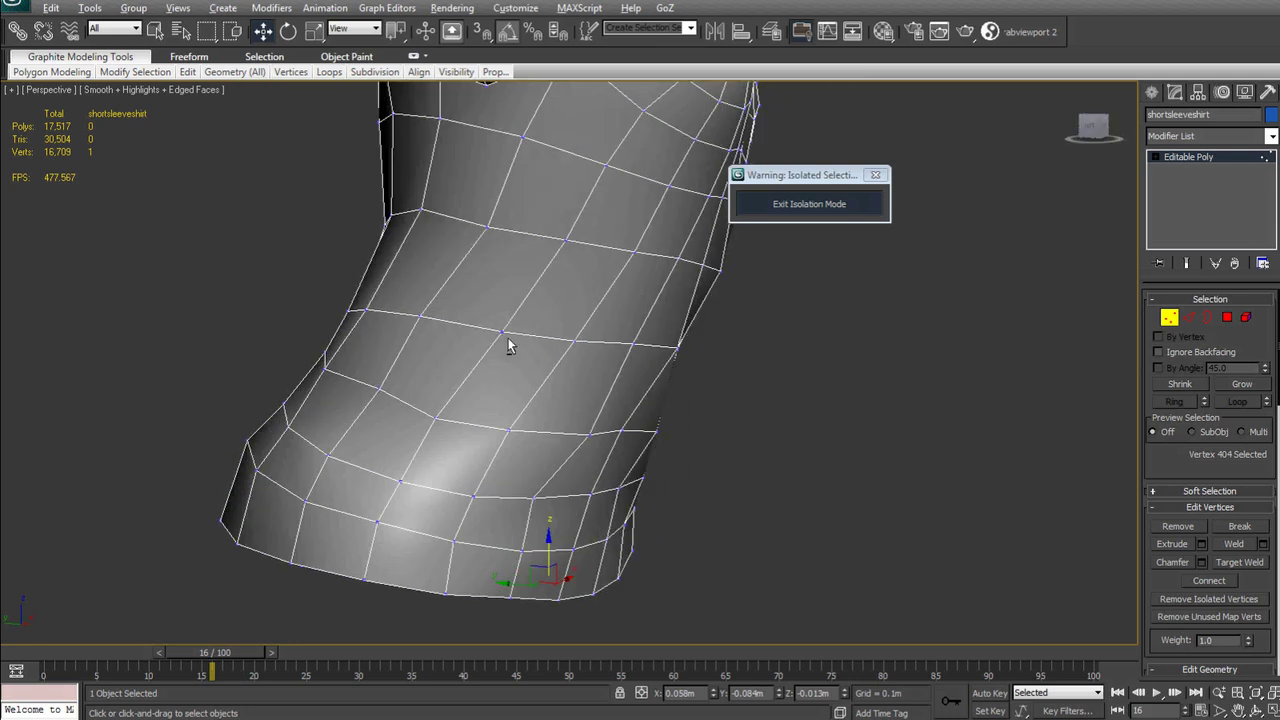
# - Move the vertex on the lower side of the shirt, beneath the sleeve, to smooth its shape
pyautogui.keyDown('alt'); pyautogui.moveTo(508, 340); pyautogui.dragTo(818, 472, button='middle'); pyautogui.keyUp('alt')
pyautogui.click(771, 500)
pyautogui.moveTo(819, 468); pyautogui.dragTo(812, 485)
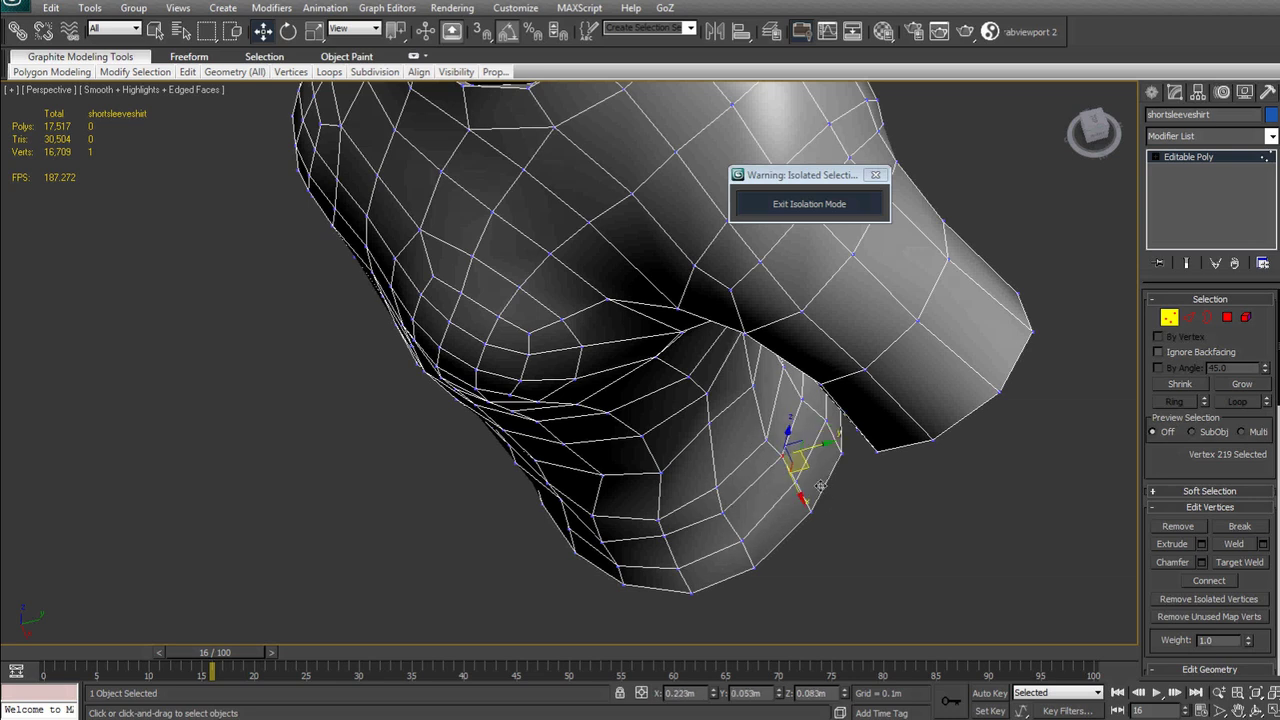
pyautogui.keyDown('alt'); pyautogui.moveTo(812, 485); pyautogui.dragTo(907, 399, button='middle'); pyautogui.keyUp('alt')
# - Leave isolation mode and send the edited shirt back to ZBrush with GoZ
pyautogui.moveTo(857, 354); pyautogui.dragTo(799, 222, button='middle')
pyautogui.click(790, 206)
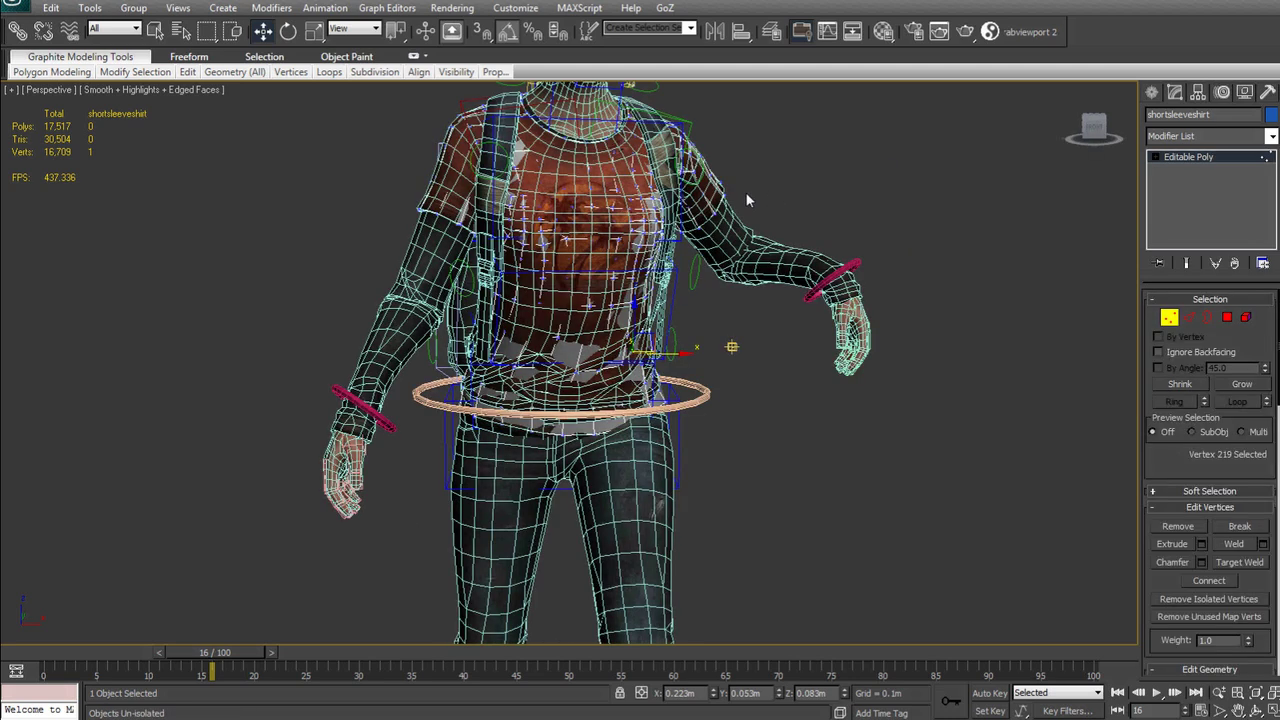
pyautogui.click(664, 8)
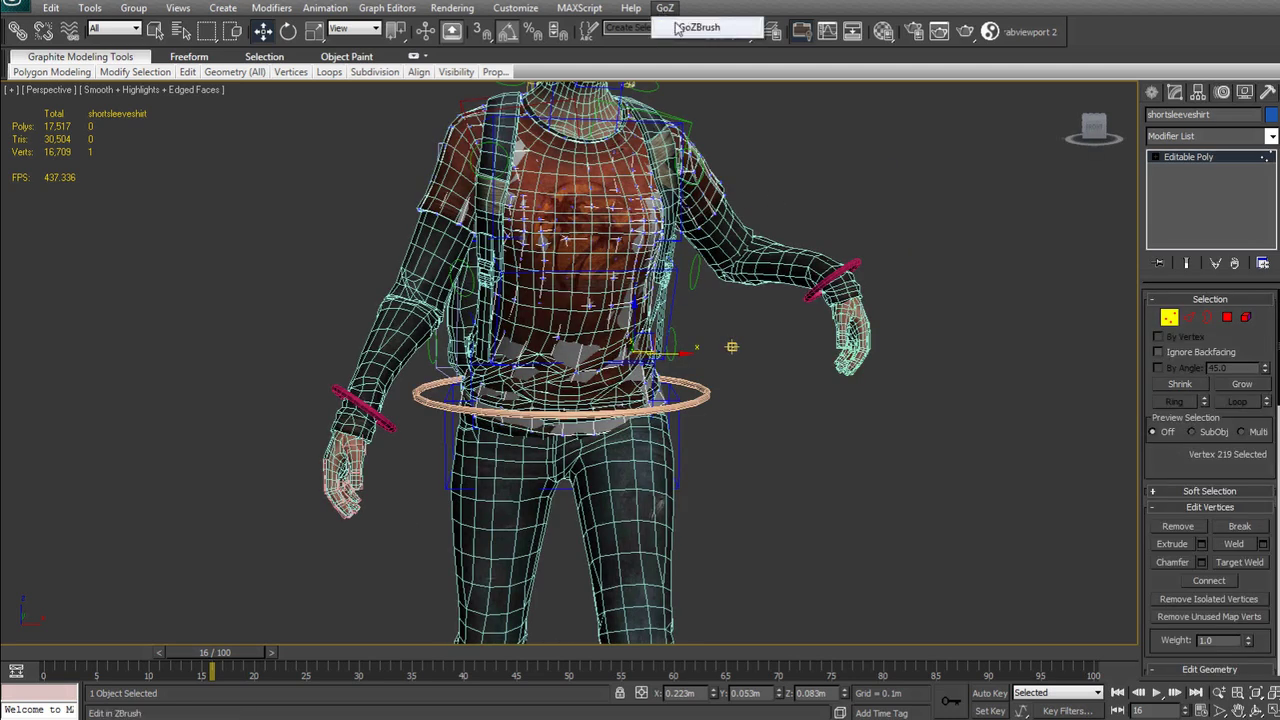
pyautogui.click(698, 27)
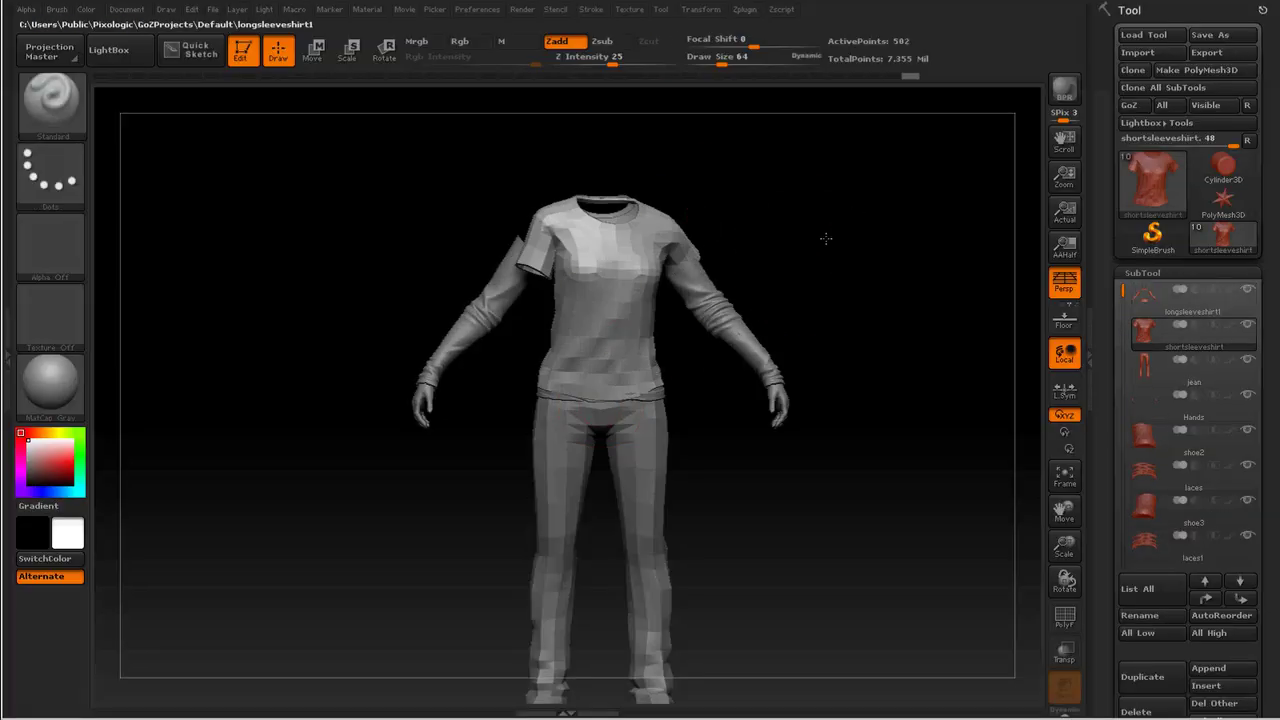
# - Raise the shirt's subdivision level in ZBrush to restore its sculpted wrinkles on the posed shape
pyautogui.keyDown('alt'); pyautogui.moveTo(823, 237); pyautogui.dragTo(822, 278); pyautogui.keyUp('alt')
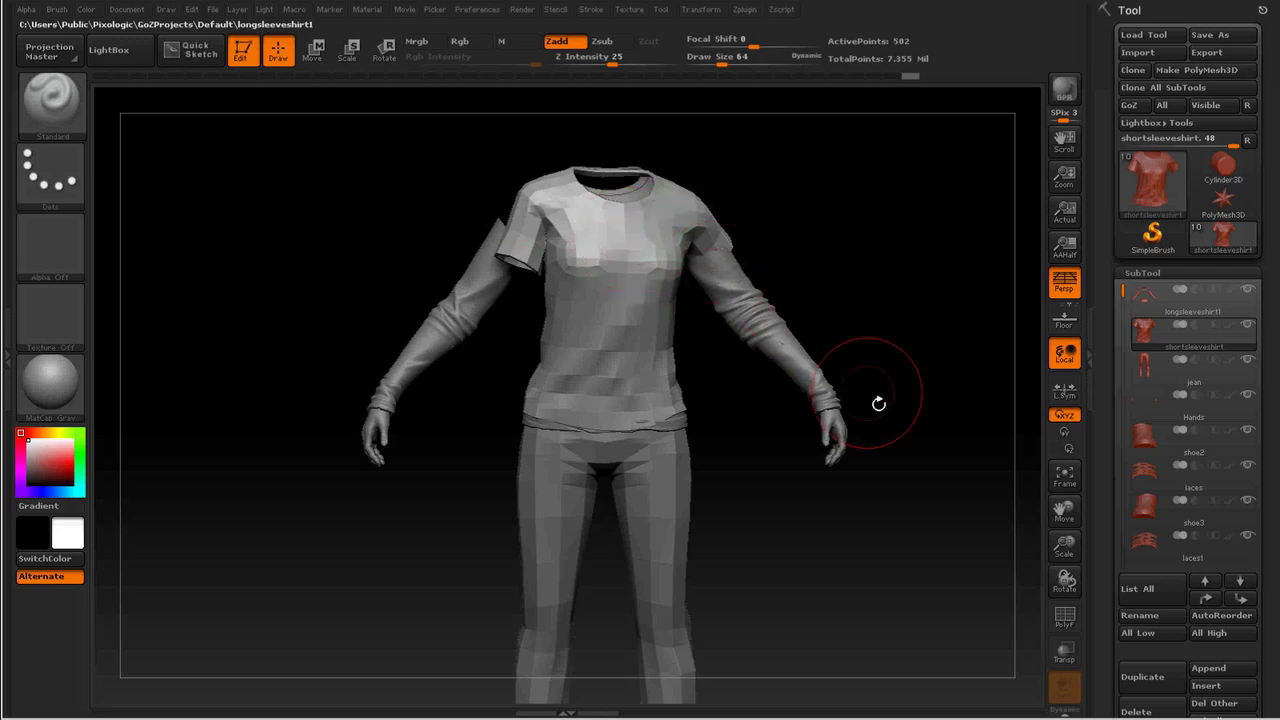
pyautogui.press('d')
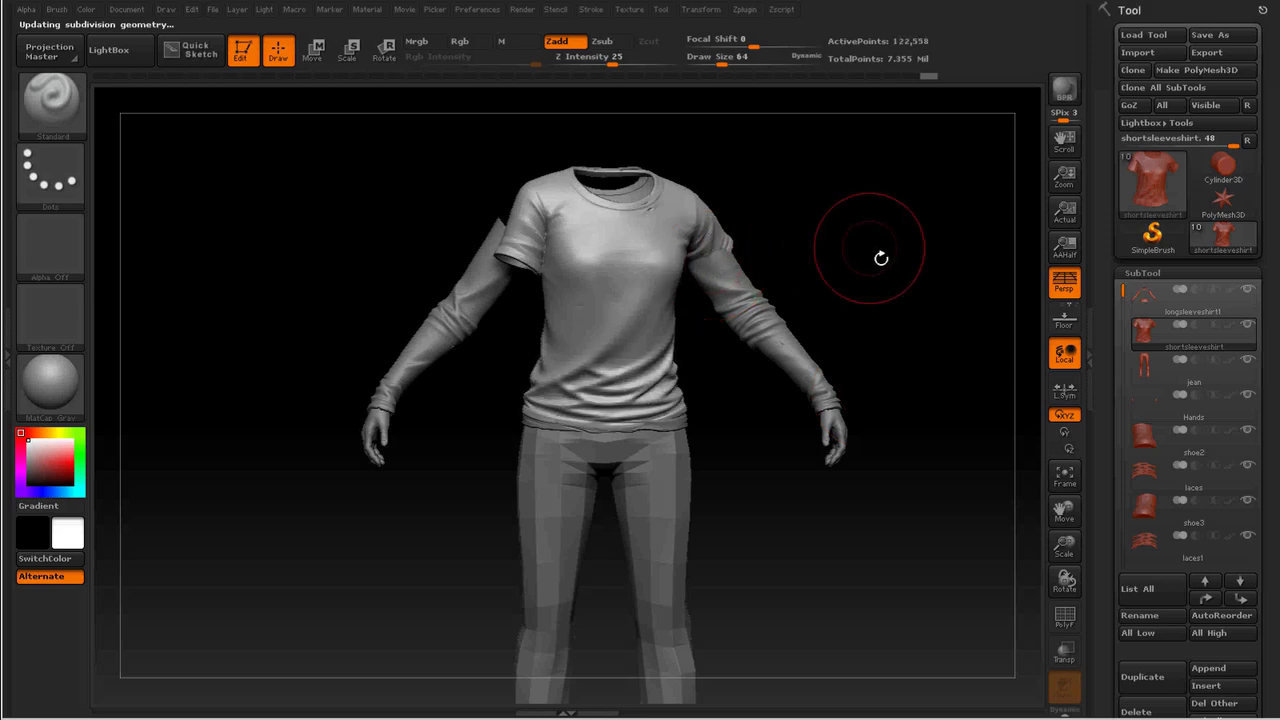
pyautogui.moveTo(912, 263); pyautogui.dragTo(912, 304)
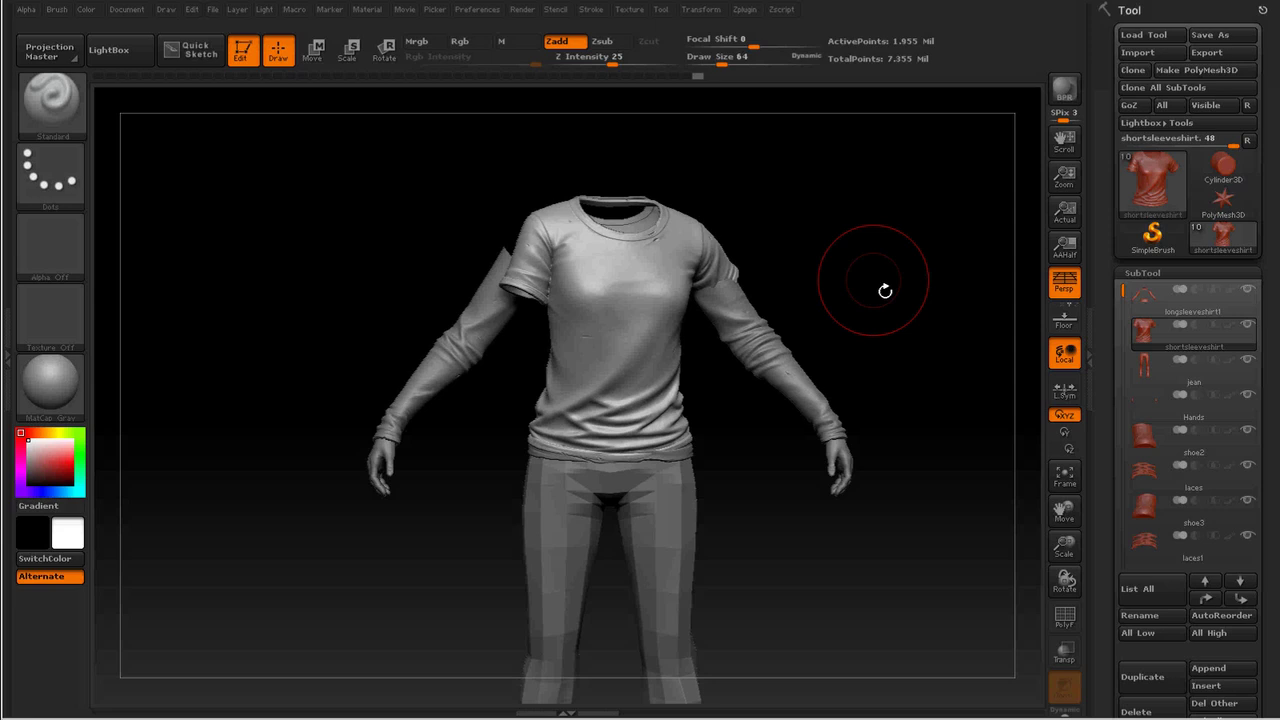
# - Select the jean subtool and send its low-resolution mesh to 3ds Max with GoZ
pyautogui.moveTo(1142, 375)
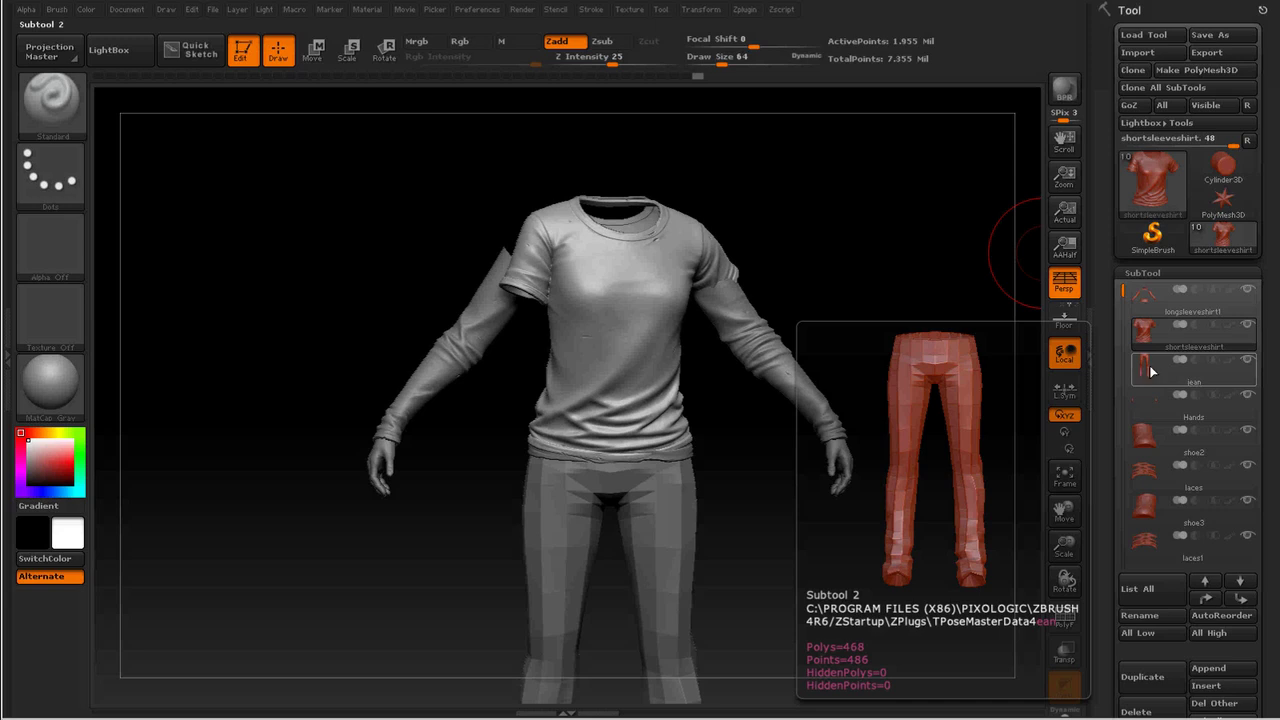
pyautogui.click(1150, 367)
pyautogui.keyDown('alt'); pyautogui.moveTo(891, 312); pyautogui.dragTo(913, 199); pyautogui.keyUp('alt')
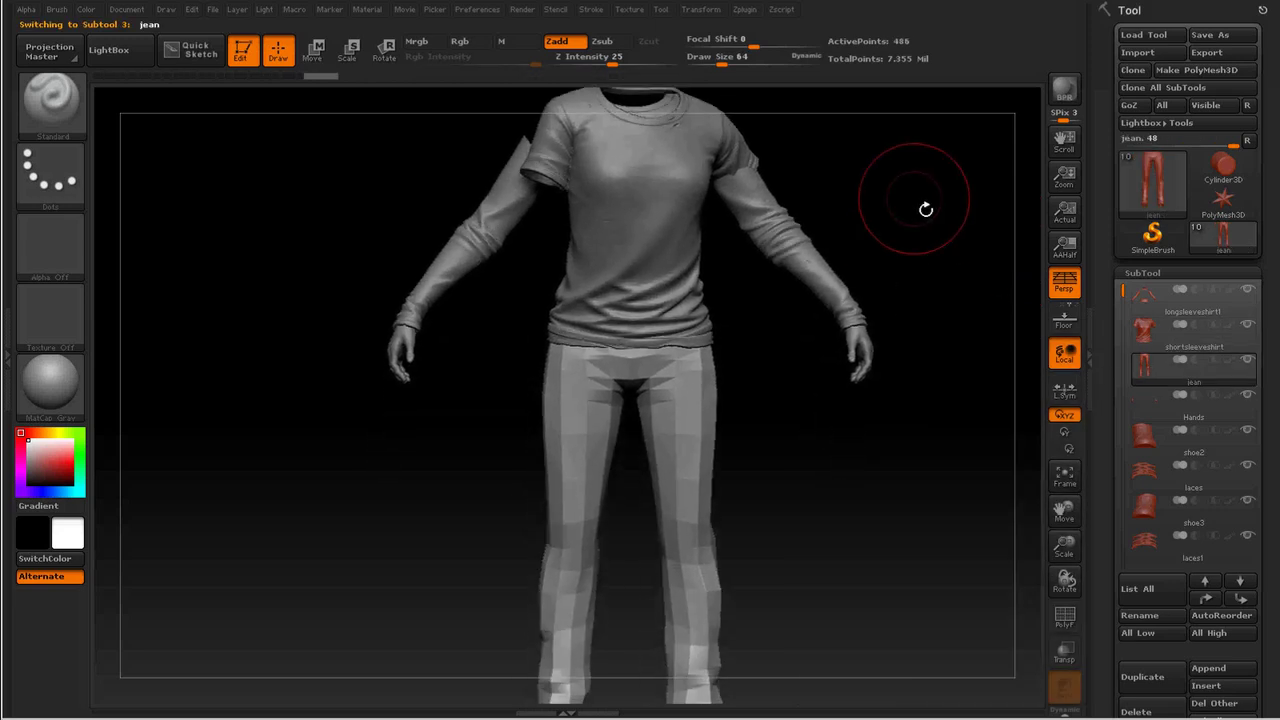
pyautogui.click(1137, 112)
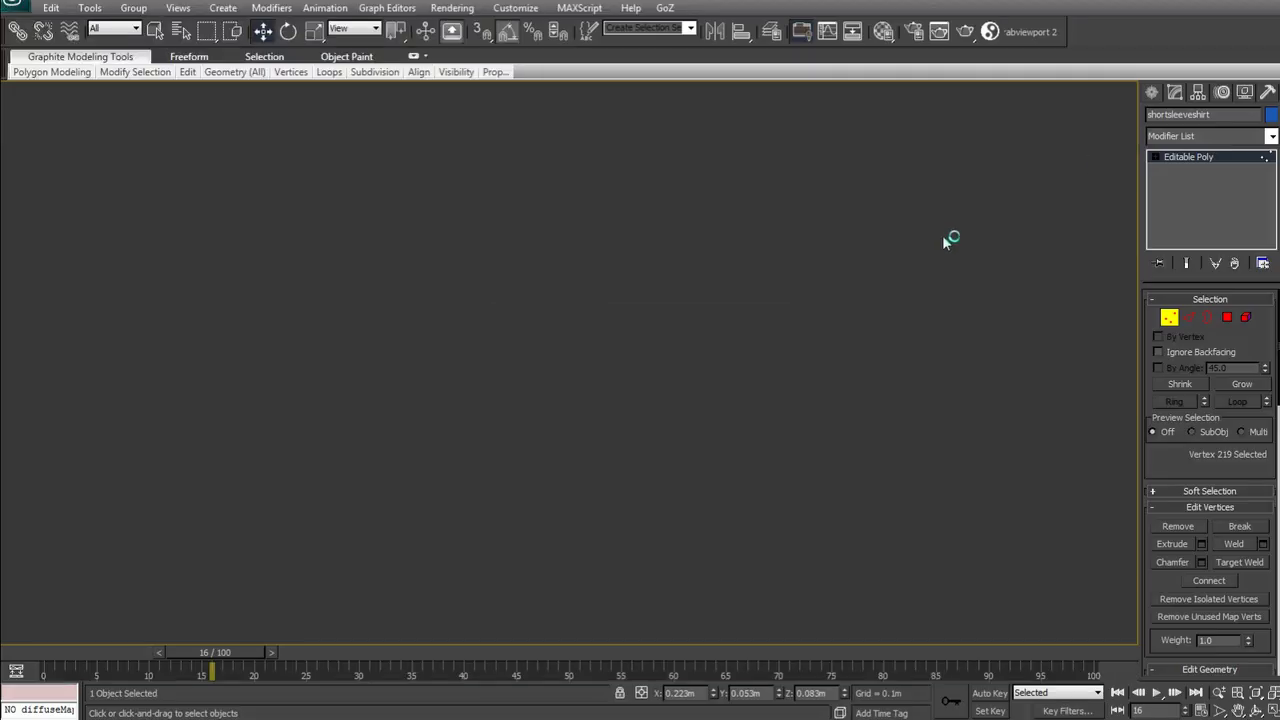
# - Return the timeline to frame 0 and examine how the imported jean mesh lines up with the character's legs
pyautogui.keyDown('alt'); pyautogui.moveTo(769, 413); pyautogui.dragTo(768, 526, button='middle'); pyautogui.keyUp('alt')
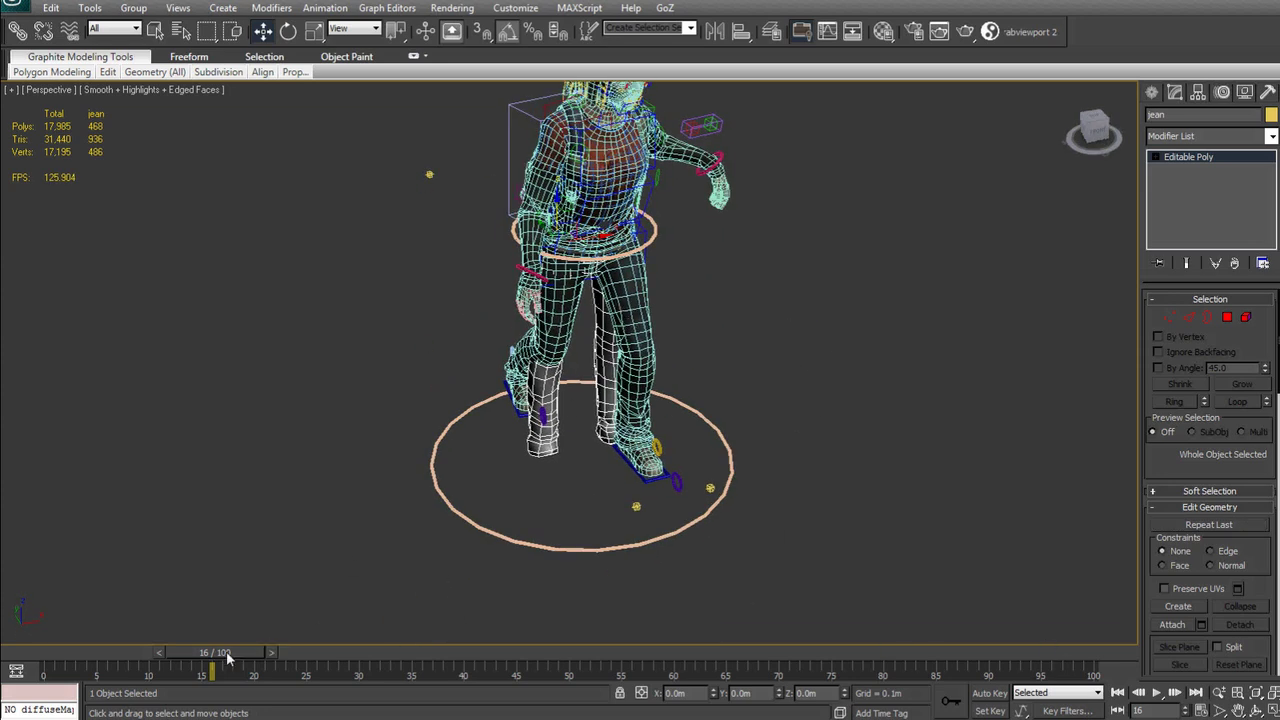
pyautogui.moveTo(226, 655); pyautogui.dragTo(8, 651)
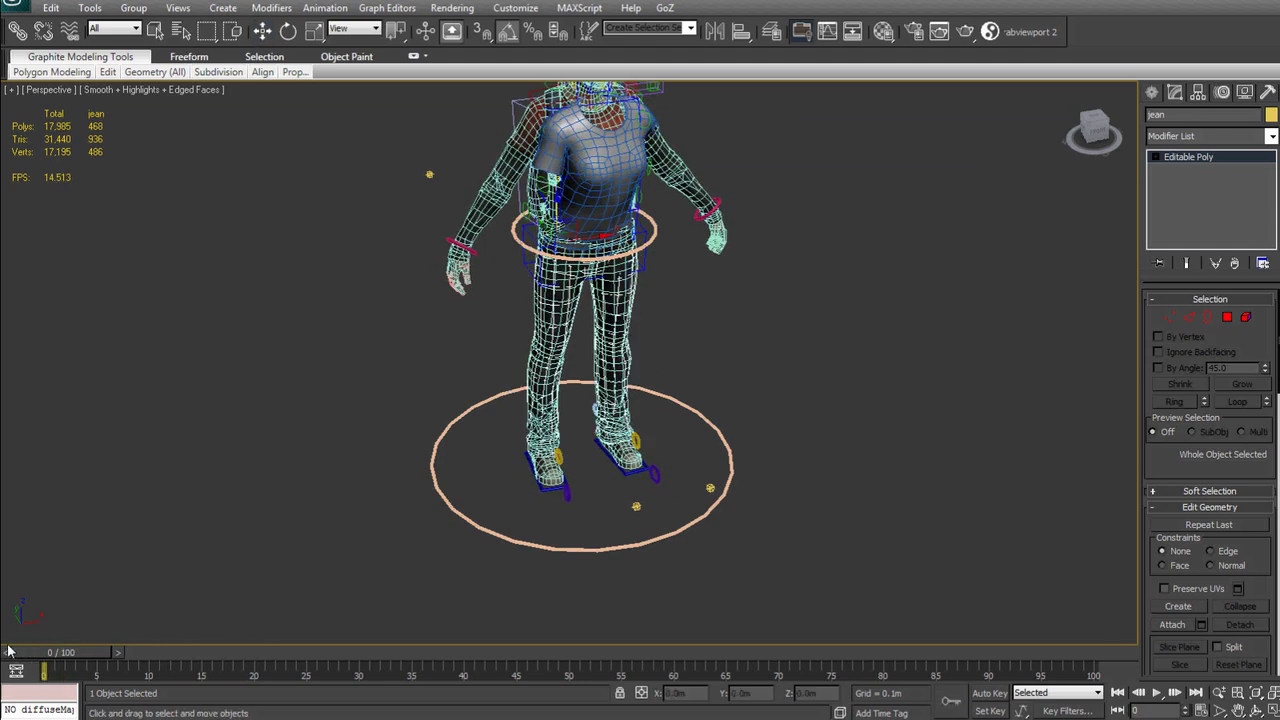
pyautogui.keyDown('alt'); pyautogui.moveTo(371, 423); pyautogui.dragTo(515, 388, button='middle'); pyautogui.keyUp('alt')
pyautogui.moveTo(570, 420); pyautogui.dragTo(640, 366, button='middle')
pyautogui.scroll(3, 529, 371)
pyautogui.keyDown('alt'); pyautogui.moveTo(529, 371); pyautogui.dragTo(716, 379, button='middle'); pyautogui.keyUp('alt')
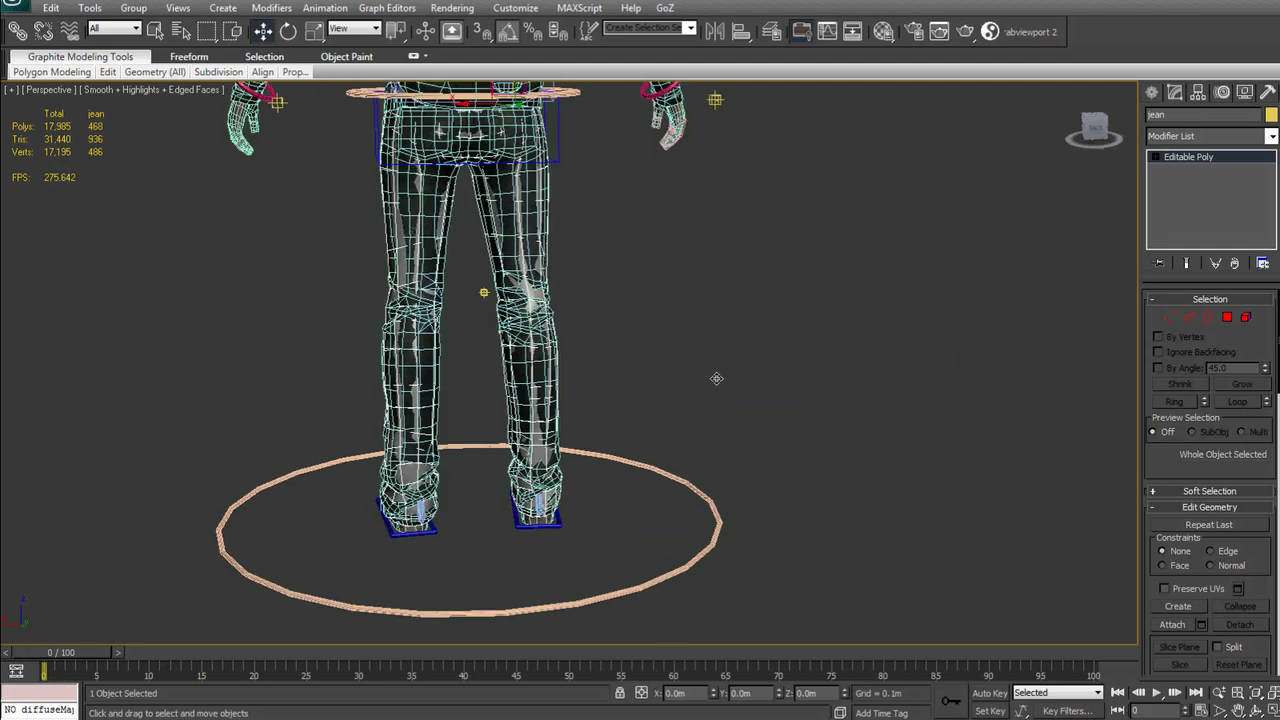
pyautogui.scroll(10, 716, 378)
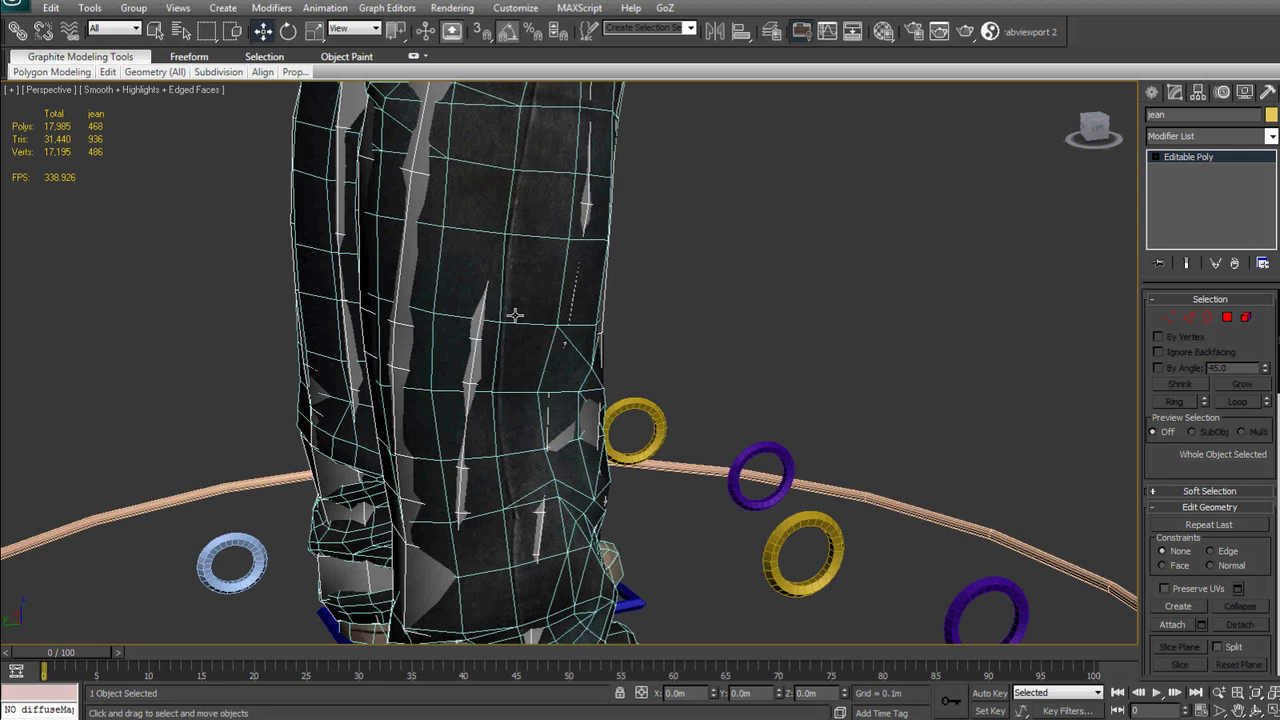
pyautogui.scroll(-10, 514, 315)
pyautogui.moveTo(846, 306); pyautogui.dragTo(838, 305, button='middle')
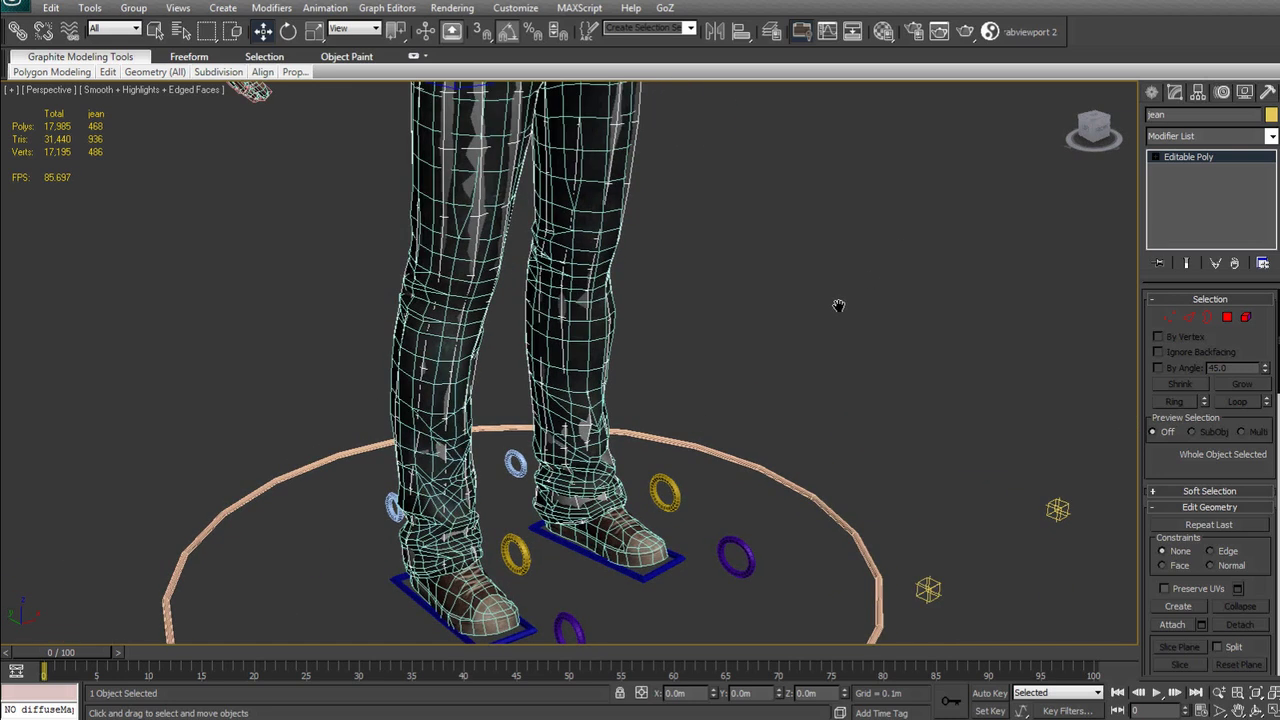
pyautogui.scroll(-4, 838, 305)
# - Apply a Skin Wrap modifier to the jean mesh
pyautogui.click(1271, 137)
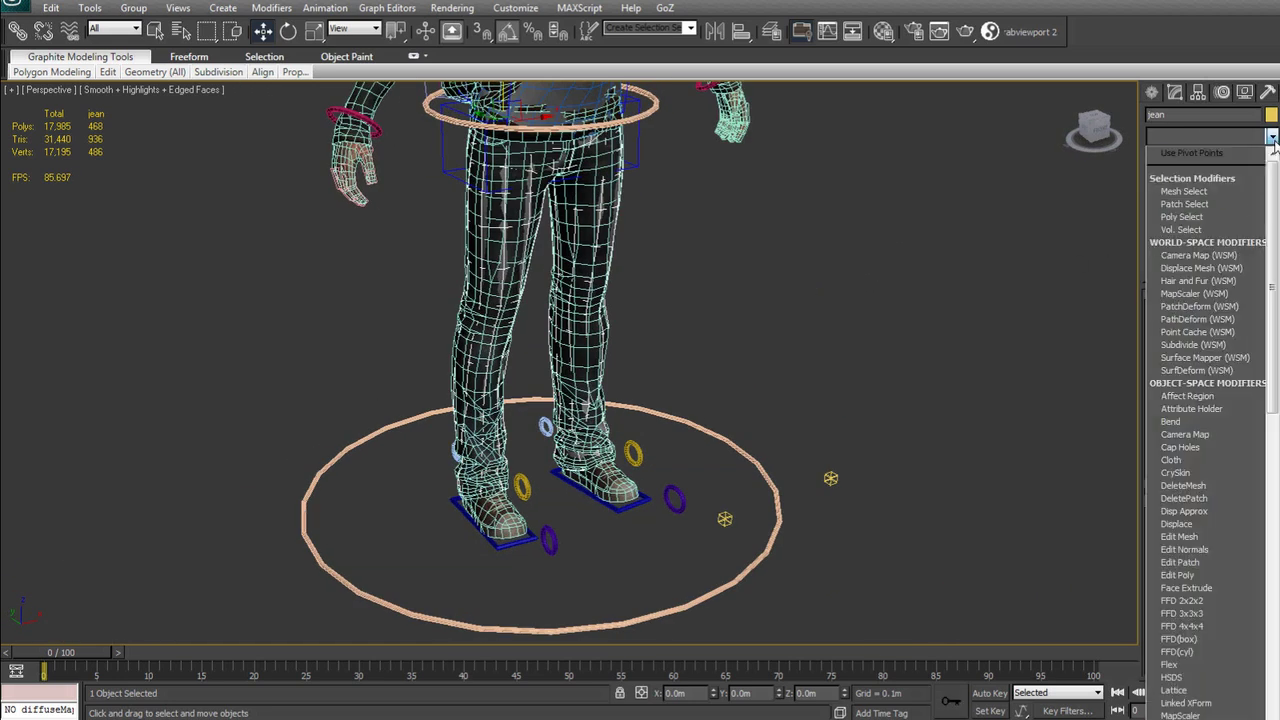
pyautogui.scroll(-20, 1221, 310)
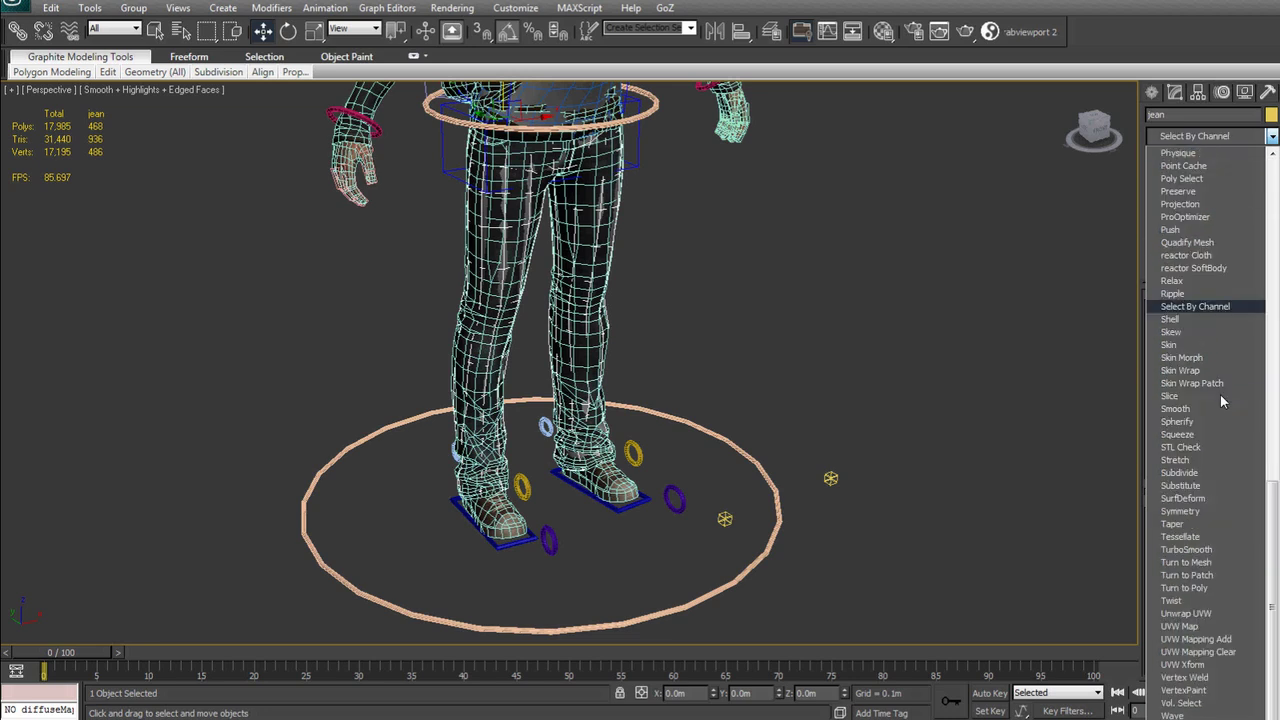
pyautogui.click(1180, 370)
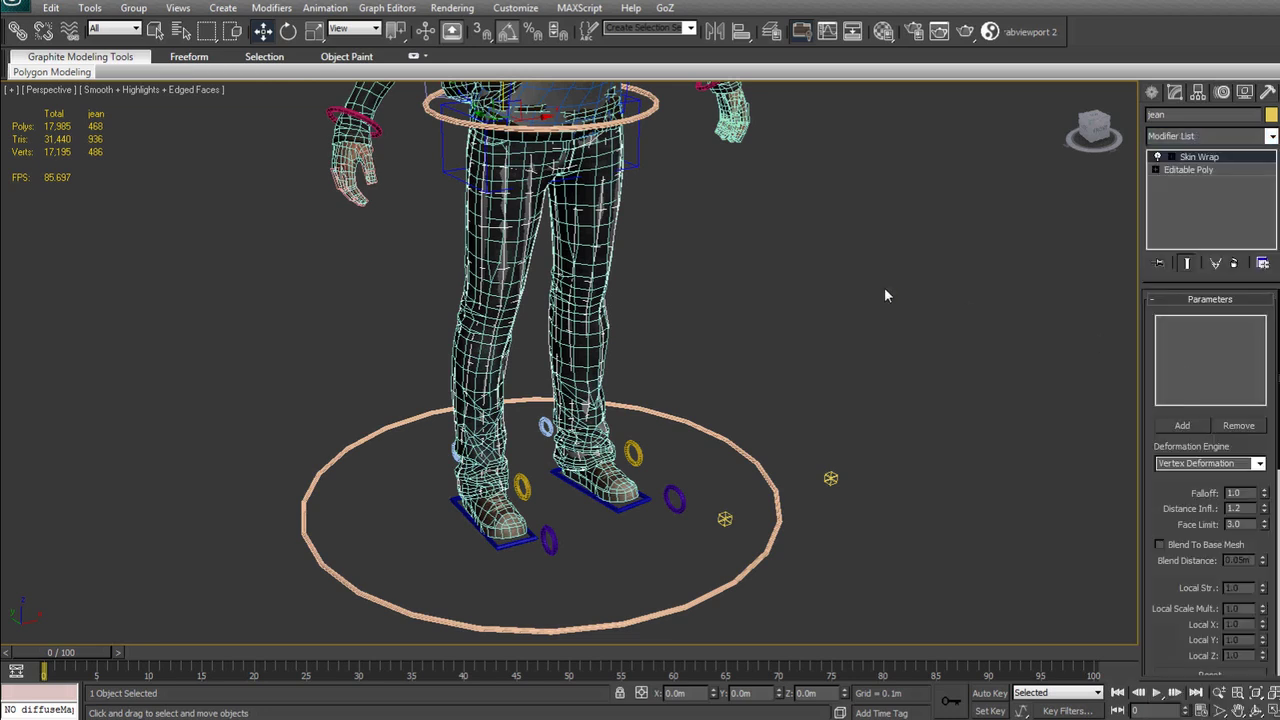
pyautogui.keyDown('alt'); pyautogui.moveTo(884, 290); pyautogui.dragTo(736, 272, button='middle'); pyautogui.keyUp('alt')
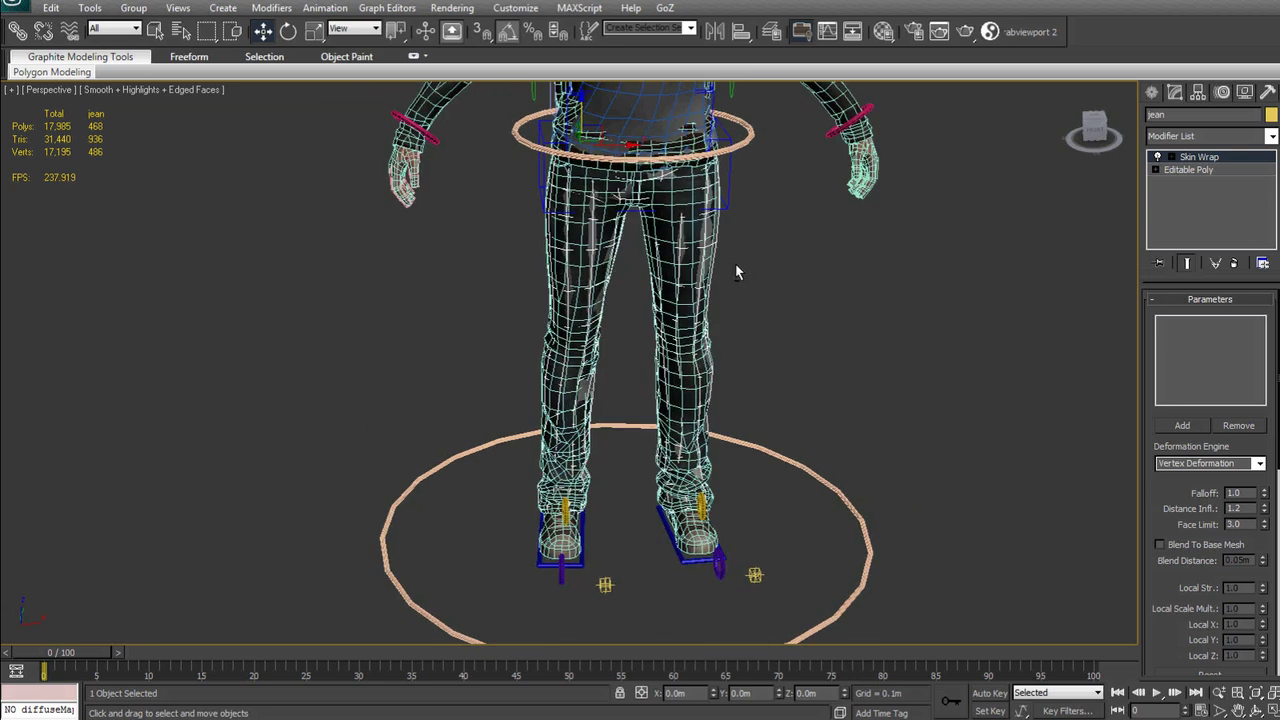
# - Add the body as the jean's Skin Wrap target and advance the timeline to frame 24 to pose the legs
pyautogui.click(1183, 425)
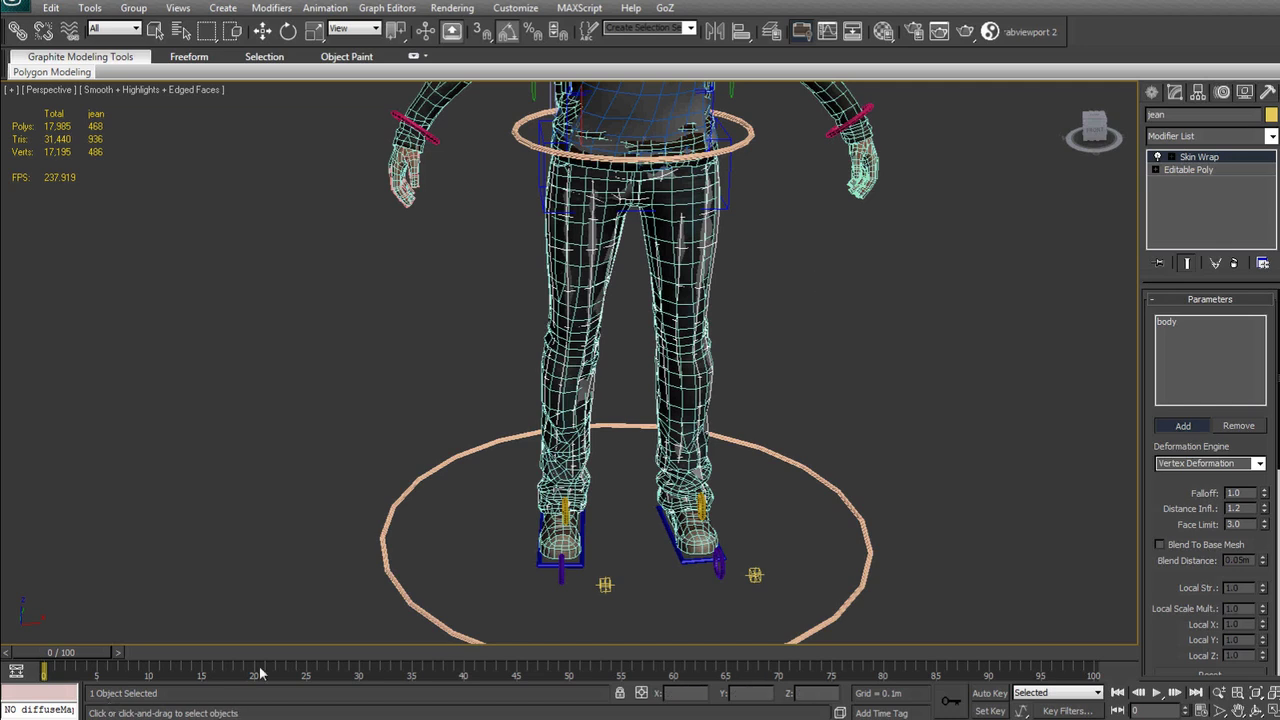
pyautogui.press('w')
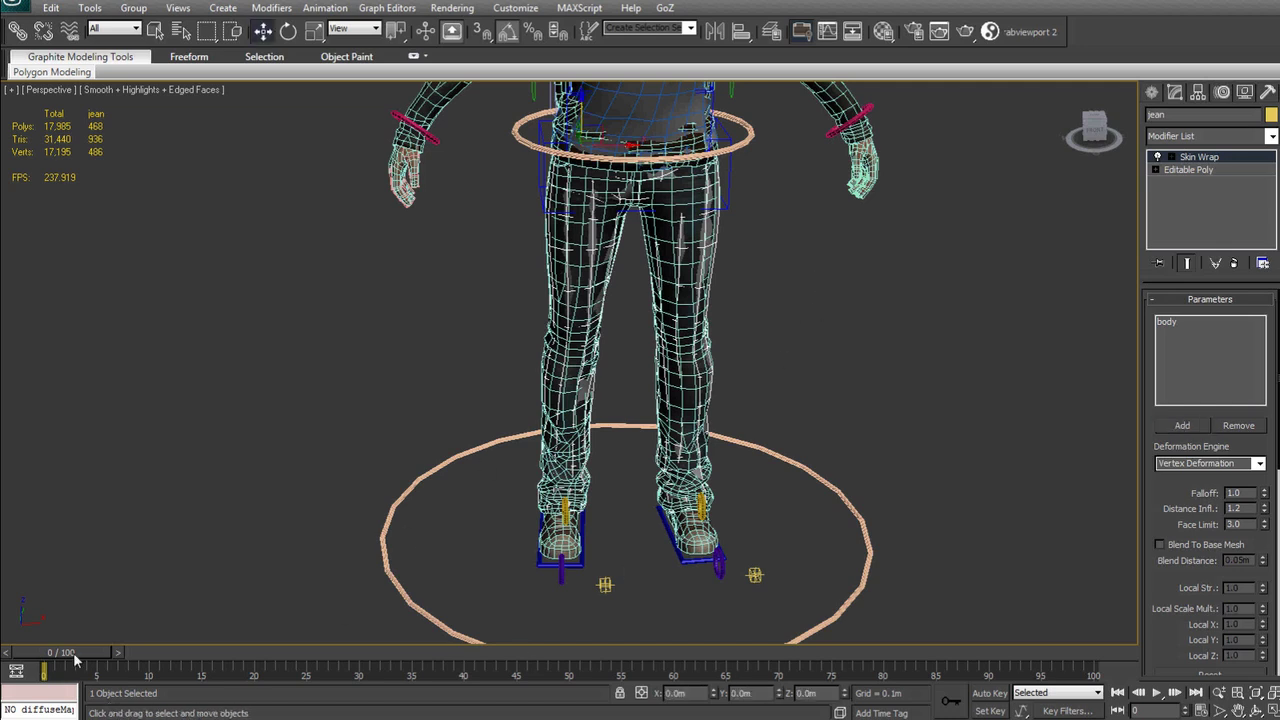
pyautogui.moveTo(73, 652); pyautogui.dragTo(305, 670)
pyautogui.keyDown('alt'); pyautogui.moveTo(767, 512); pyautogui.dragTo(773, 484, button='middle'); pyautogui.keyUp('alt')
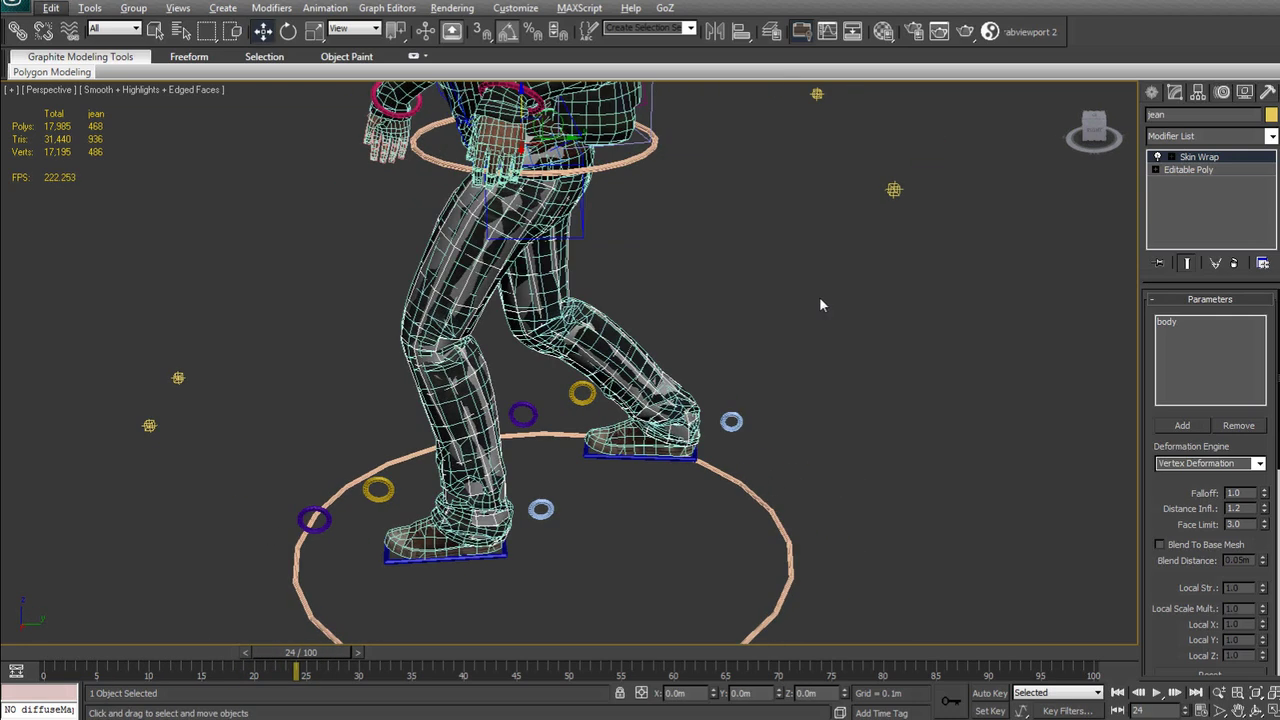
# - Isolate the jean mesh and collapse its Skin Wrap modifier into the Editable Poly
pyautogui.hotkey('alt', 'q')
pyautogui.keyDown('alt'); pyautogui.moveTo(760, 338); pyautogui.dragTo(1100, 251, button='middle'); pyautogui.keyUp('alt')
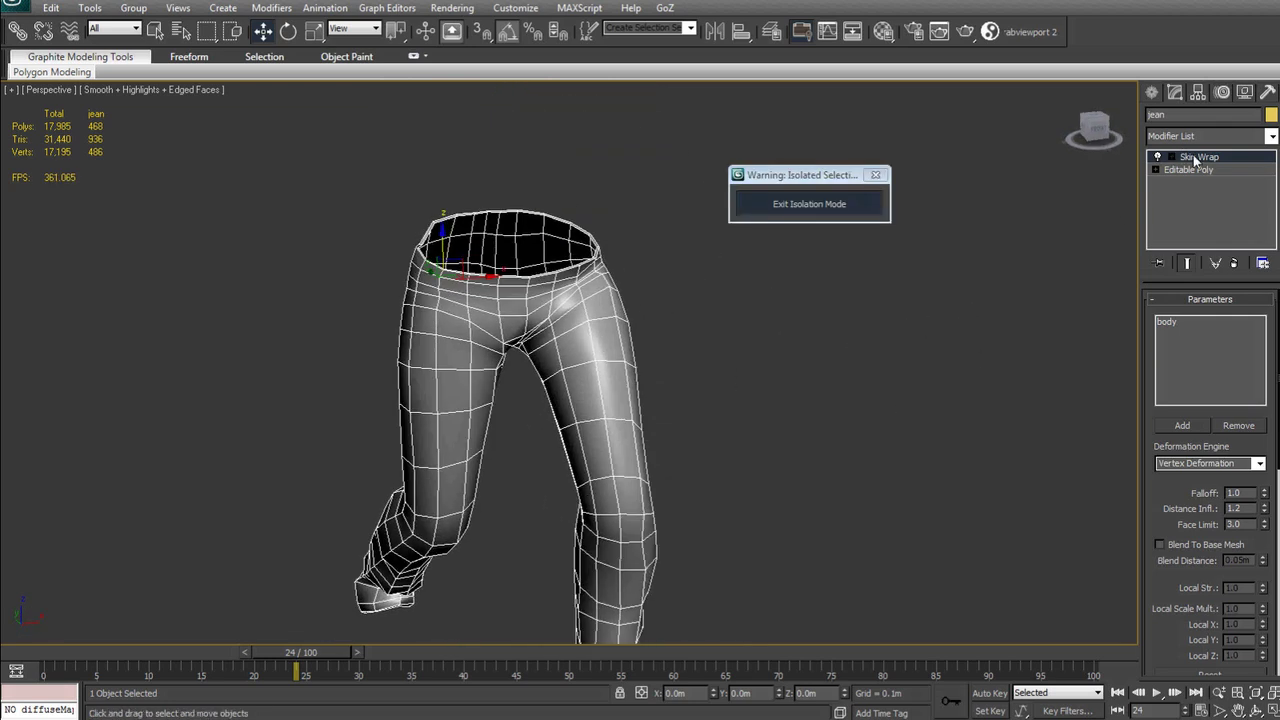
pyautogui.keyDown('alt'); pyautogui.moveTo(820, 566); pyautogui.dragTo(919, 382, button='middle'); pyautogui.keyUp('alt')
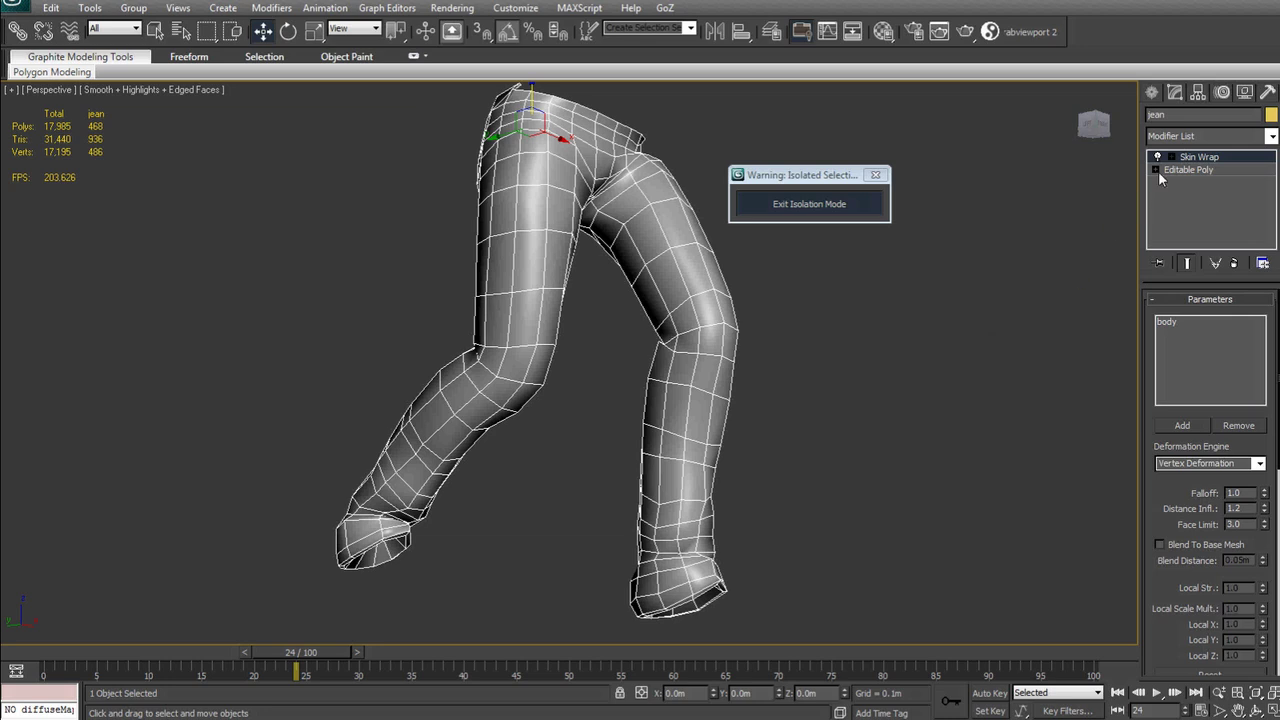
pyautogui.rightClick(1191, 158)
pyautogui.click(1240, 300)
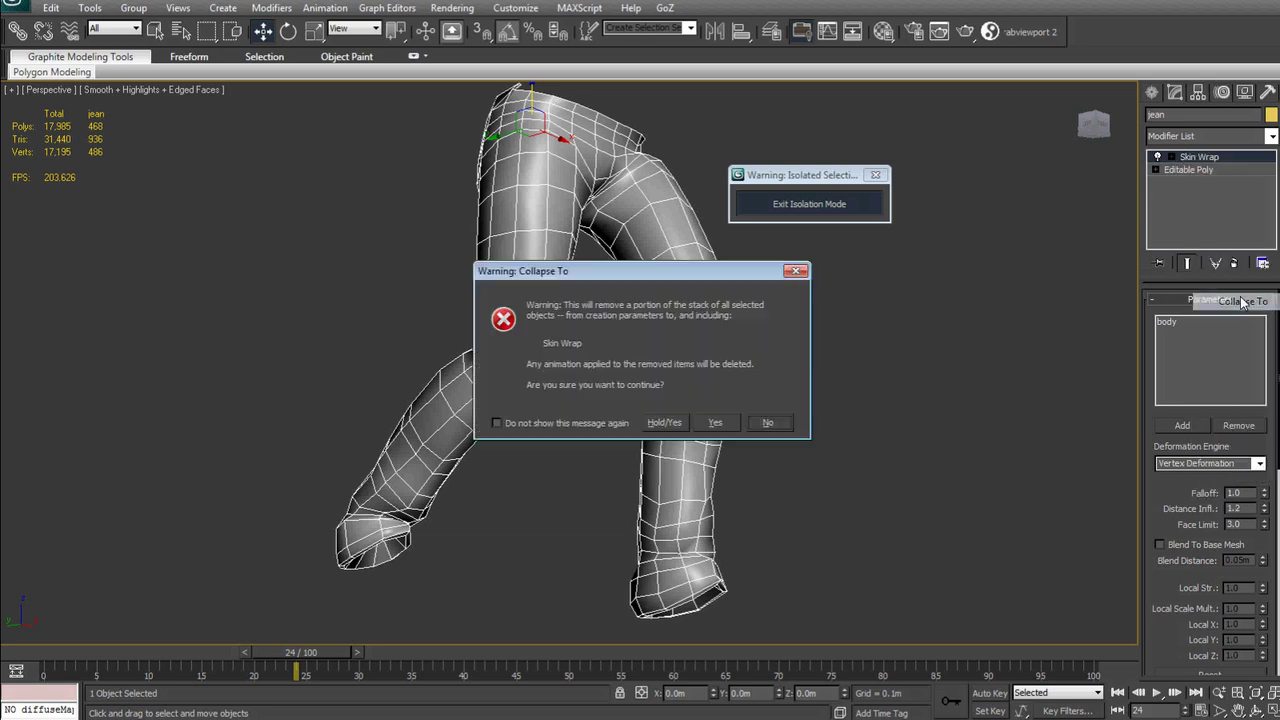
pyautogui.click(717, 422)
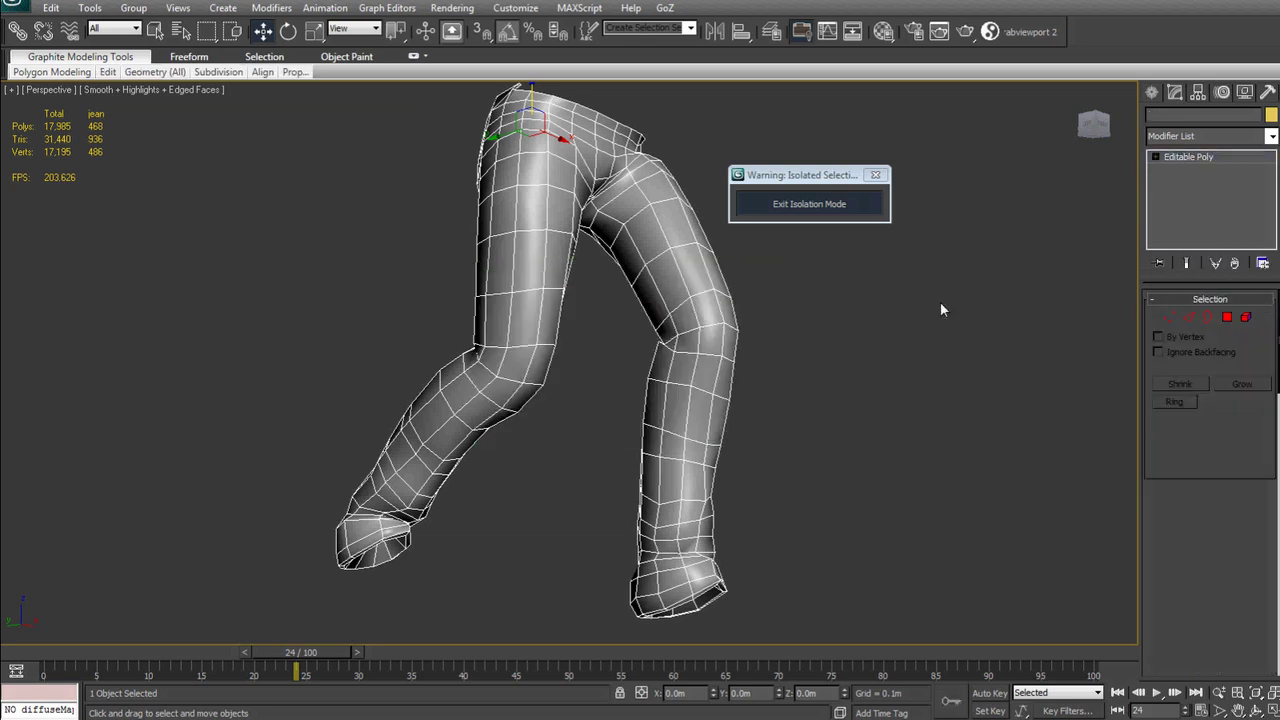
# - In vertex mode, reposition the pinched vertex in the front hip crease just below the jean's waistband
pyautogui.click(1169, 317)
pyautogui.keyDown('alt'); pyautogui.moveTo(1120, 320); pyautogui.dragTo(868, 362, button='middle'); pyautogui.keyUp('alt')
pyautogui.moveTo(589, 197); pyautogui.dragTo(626, 394, button='middle')
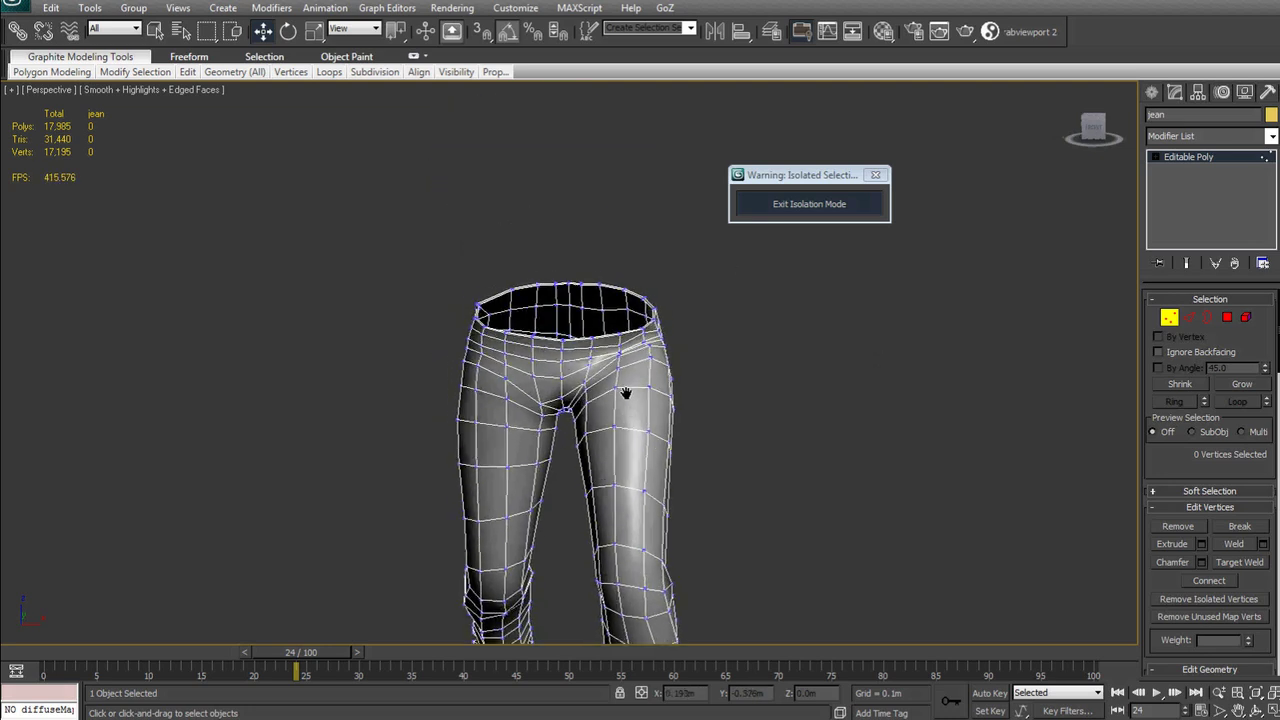
pyautogui.scroll(4, 627, 396)
pyautogui.click(700, 371)
pyautogui.keyDown('alt'); pyautogui.moveTo(700, 371); pyautogui.dragTo(523, 378, button='middle'); pyautogui.keyUp('alt')
pyautogui.press('z')
pyautogui.scroll(-2, 775, 355)
pyautogui.moveTo(591, 353)
pyautogui.mouseDown()
pyautogui.moveTo(578, 352)
pyautogui.moveTo(579, 333)
pyautogui.mouseUp()
pyautogui.click(550, 377)
pyautogui.keyDown('alt'); pyautogui.moveTo(563, 386); pyautogui.dragTo(549, 373, button='middle'); pyautogui.keyUp('alt')
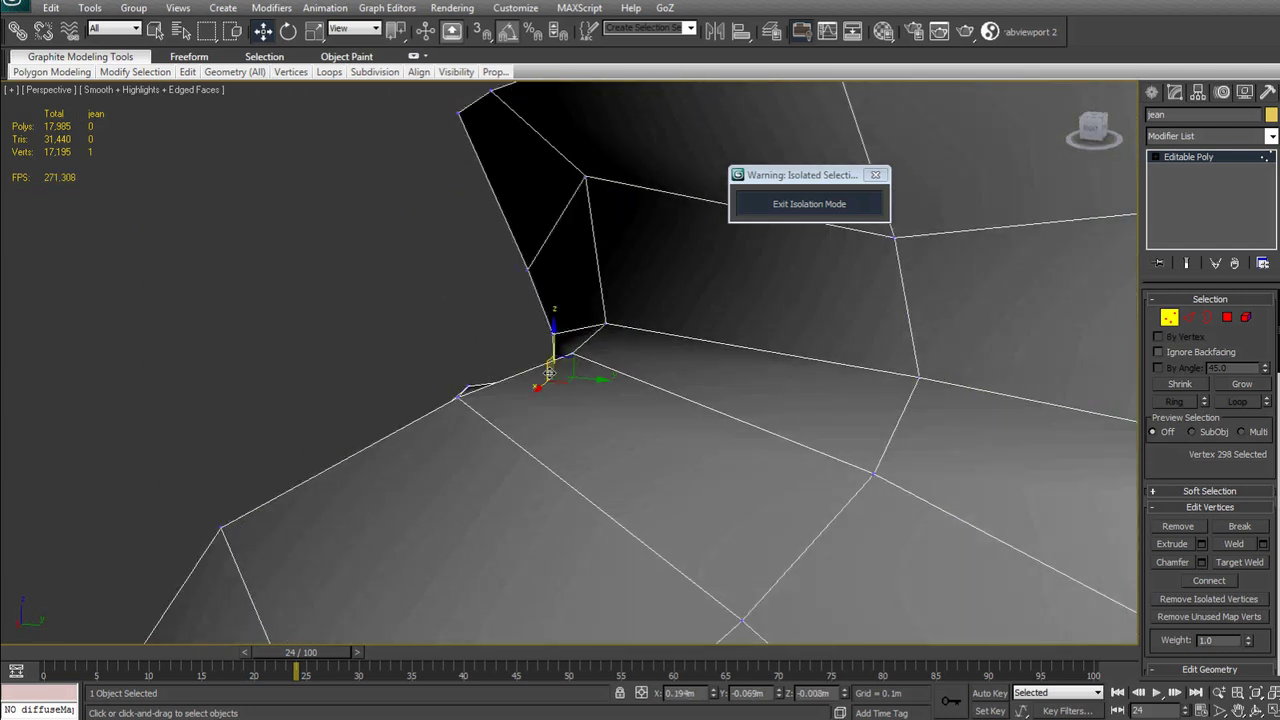
pyautogui.scroll(-2, 583, 373)
pyautogui.scroll(-4, 650, 365)
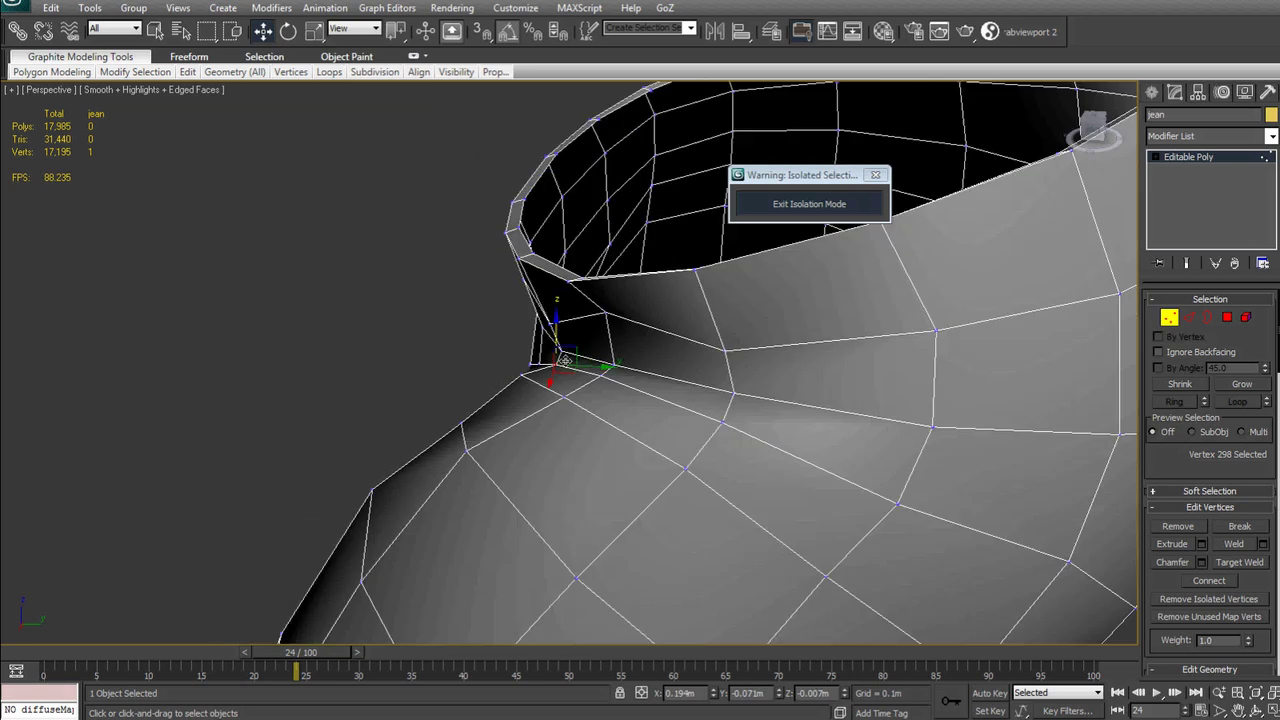
# - Adjust the neighbouring vertex at the outer end of the same hip crease
pyautogui.keyDown('alt'); pyautogui.moveTo(705, 360); pyautogui.dragTo(842, 323, button='middle'); pyautogui.keyUp('alt')
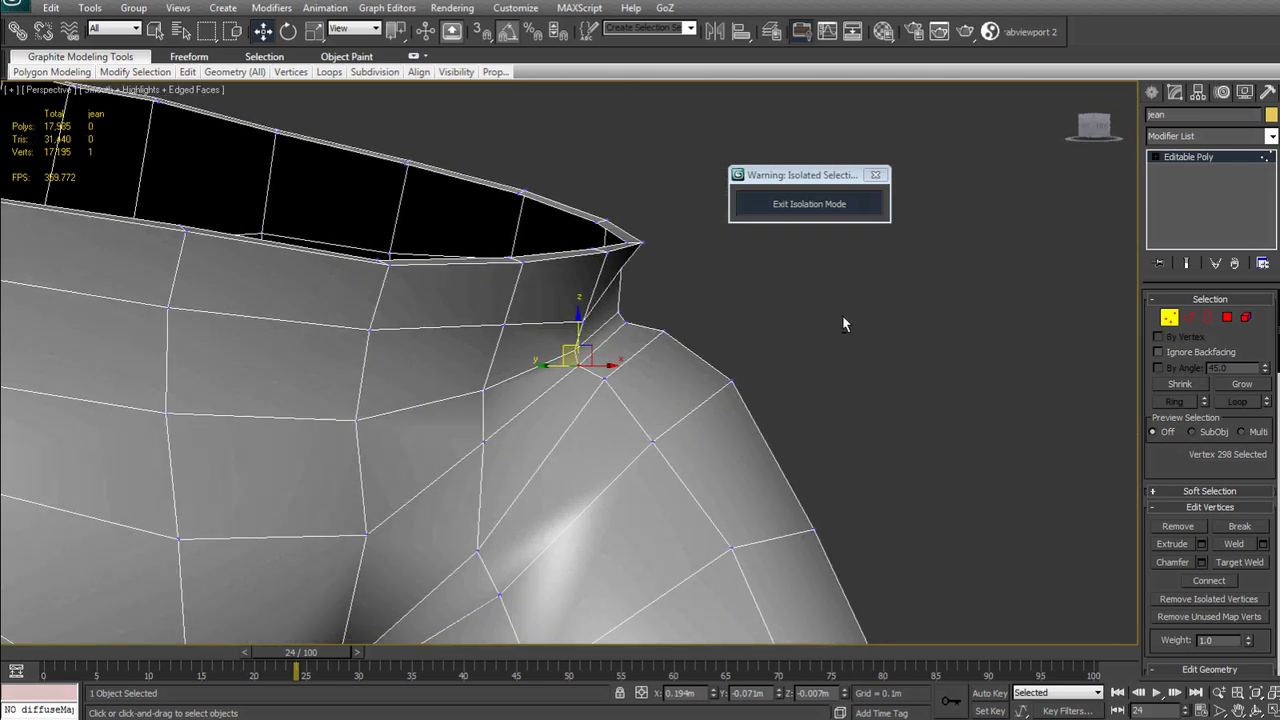
pyautogui.click(625, 313)
pyautogui.keyDown('alt'); pyautogui.moveTo(636, 336); pyautogui.dragTo(594, 329, button='middle'); pyautogui.keyUp('alt')
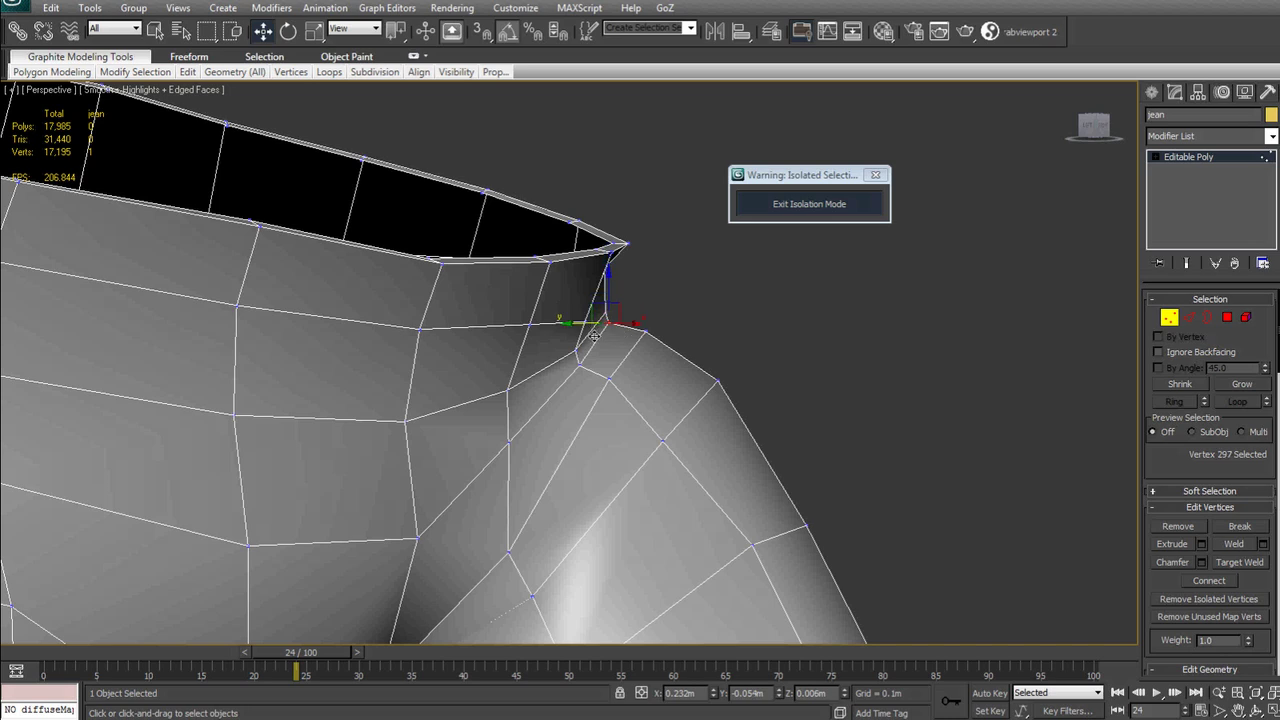
pyautogui.moveTo(637, 337); pyautogui.dragTo(642, 337)
pyautogui.keyDown('alt'); pyautogui.moveTo(748, 328); pyautogui.dragTo(643, 335, button='middle'); pyautogui.keyUp('alt')
# - Move the spiked vertex on the jean's waistband rim back in line with the surrounding edge
pyautogui.scroll(-3, 622, 373)
pyautogui.scroll(-2, 557, 393)
pyautogui.moveTo(557, 393); pyautogui.dragTo(619, 278, button='middle')
pyautogui.moveTo(627, 336)
pyautogui.keyDown('alt'); pyautogui.mouseDown(button='middle')
pyautogui.moveTo(637, 294)
pyautogui.moveTo(690, 300)
pyautogui.moveTo(643, 325)
pyautogui.moveTo(654, 277)
pyautogui.moveTo(612, 331)
pyautogui.mouseUp(button='middle'); pyautogui.keyUp('alt')
pyautogui.scroll(-3, 631, 306)
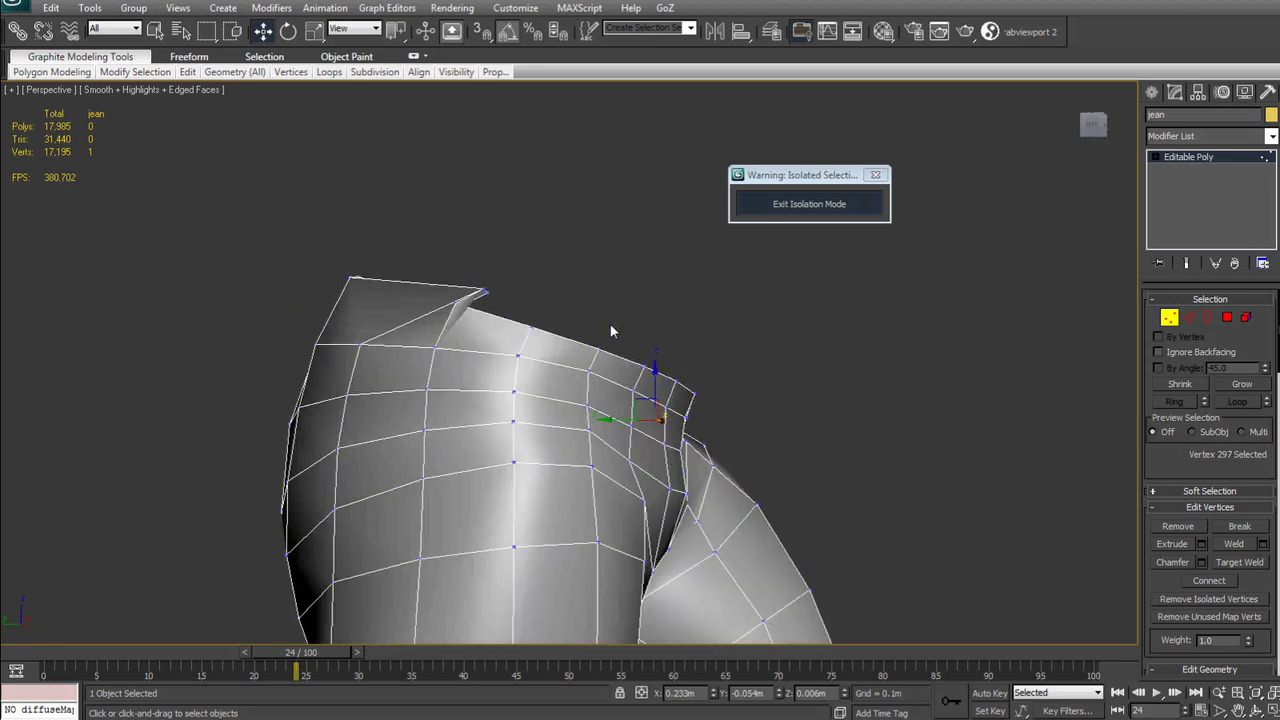
pyautogui.click(486, 292)
pyautogui.keyDown('alt'); pyautogui.moveTo(486, 292); pyautogui.dragTo(580, 442, button='middle'); pyautogui.keyUp('alt')
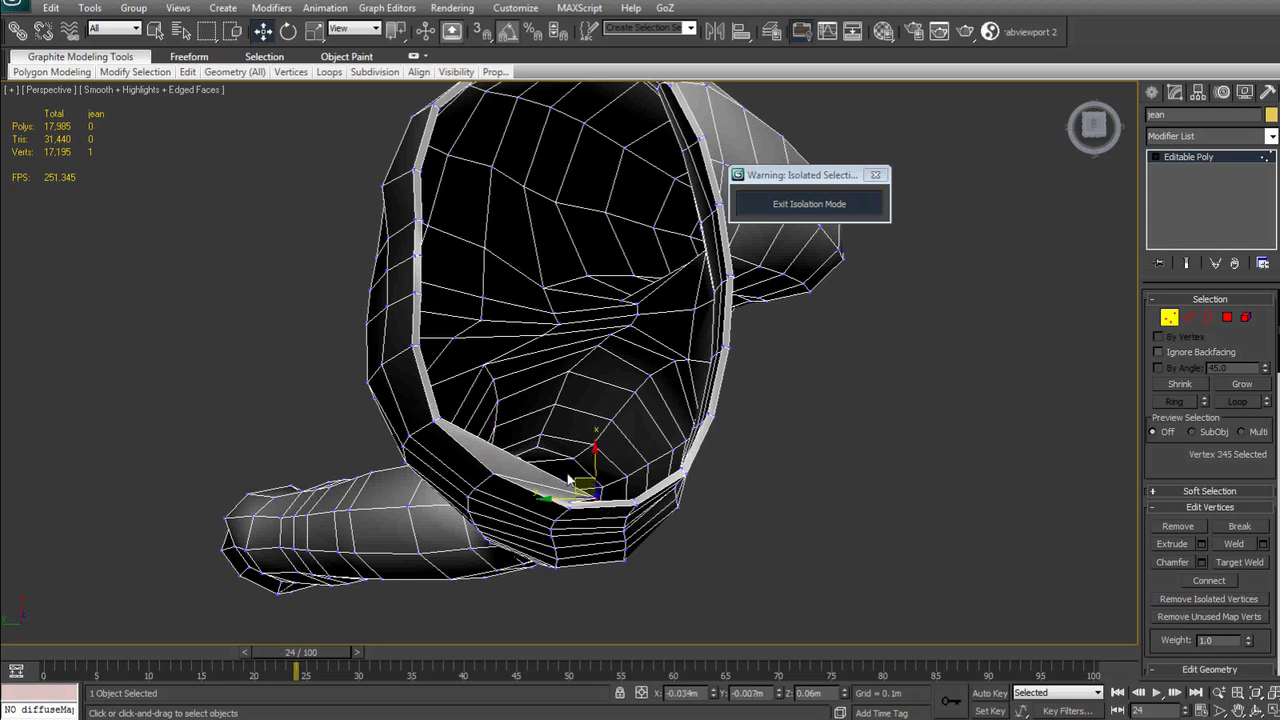
pyautogui.keyDown('alt'); pyautogui.moveTo(497, 458); pyautogui.dragTo(493, 297, button='middle'); pyautogui.keyUp('alt')
# - Relax the bunched vertices at the back of the front leg's knee
pyautogui.moveTo(562, 427); pyautogui.dragTo(549, 229, button='middle')
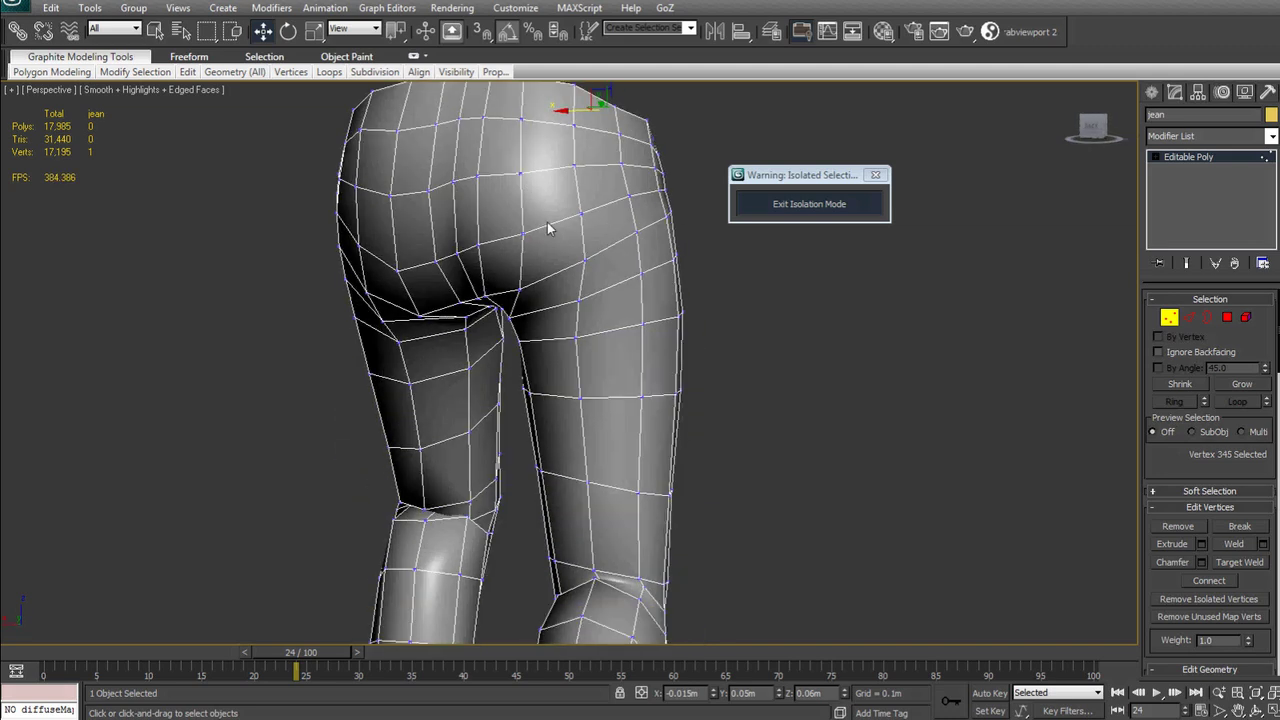
pyautogui.moveTo(626, 440); pyautogui.dragTo(760, 328, button='middle')
pyautogui.scroll(-3, 470, 334)
pyautogui.moveTo(426, 339); pyautogui.dragTo(487, 364, button='middle')
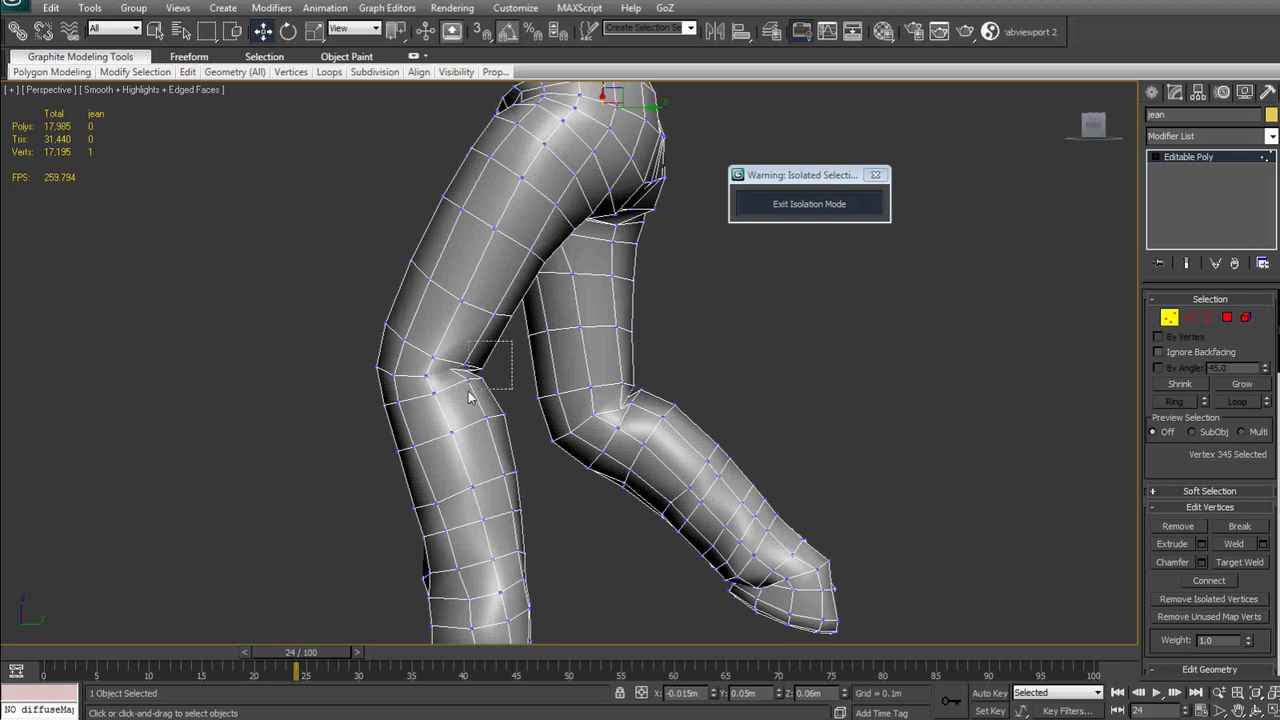
pyautogui.moveTo(418, 407); pyautogui.dragTo(420, 406)
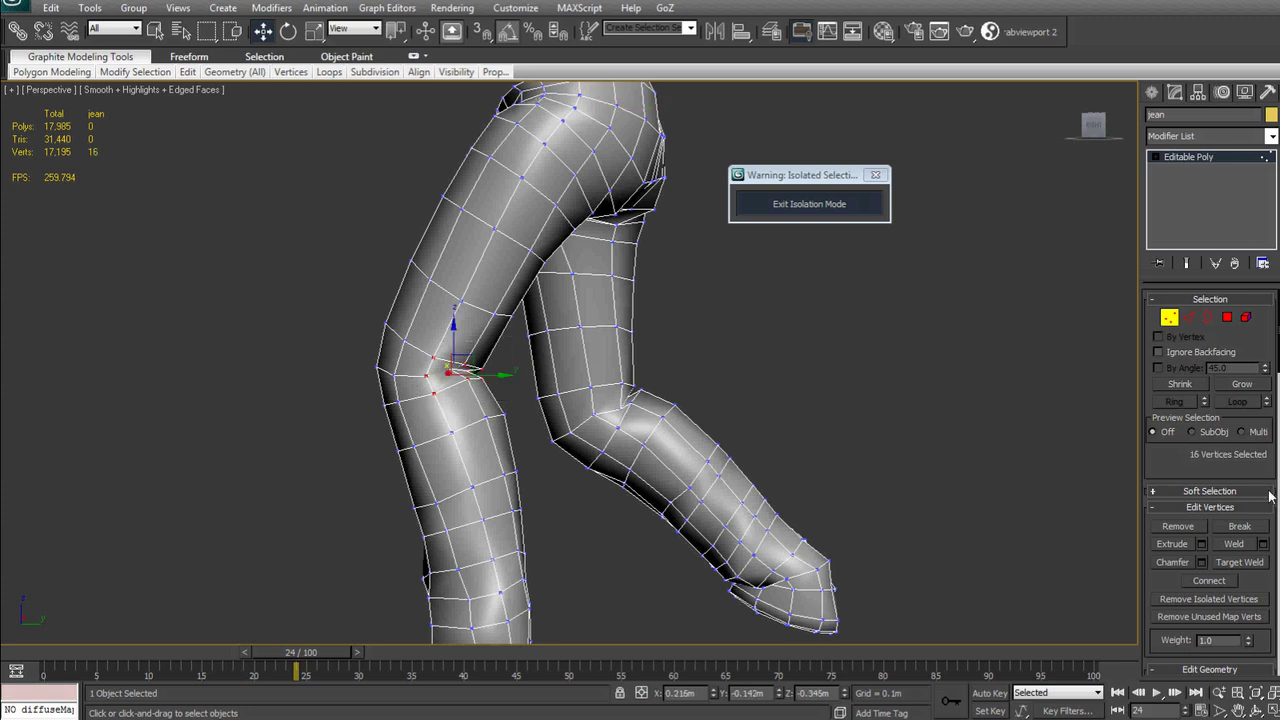
pyautogui.scroll(-9, 1199, 394)
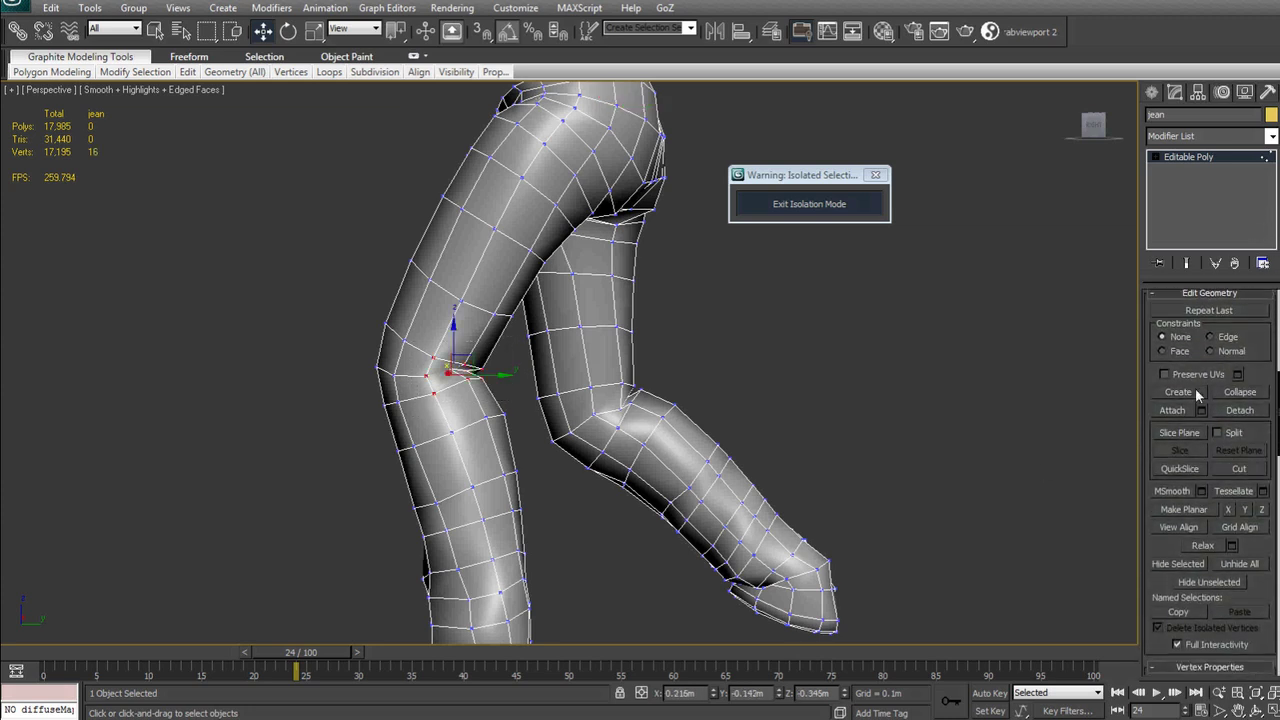
pyautogui.click(1199, 546)
pyautogui.click(683, 394)
pyautogui.keyDown('alt'); pyautogui.moveTo(683, 394); pyautogui.dragTo(659, 359, button='middle'); pyautogui.keyUp('alt')
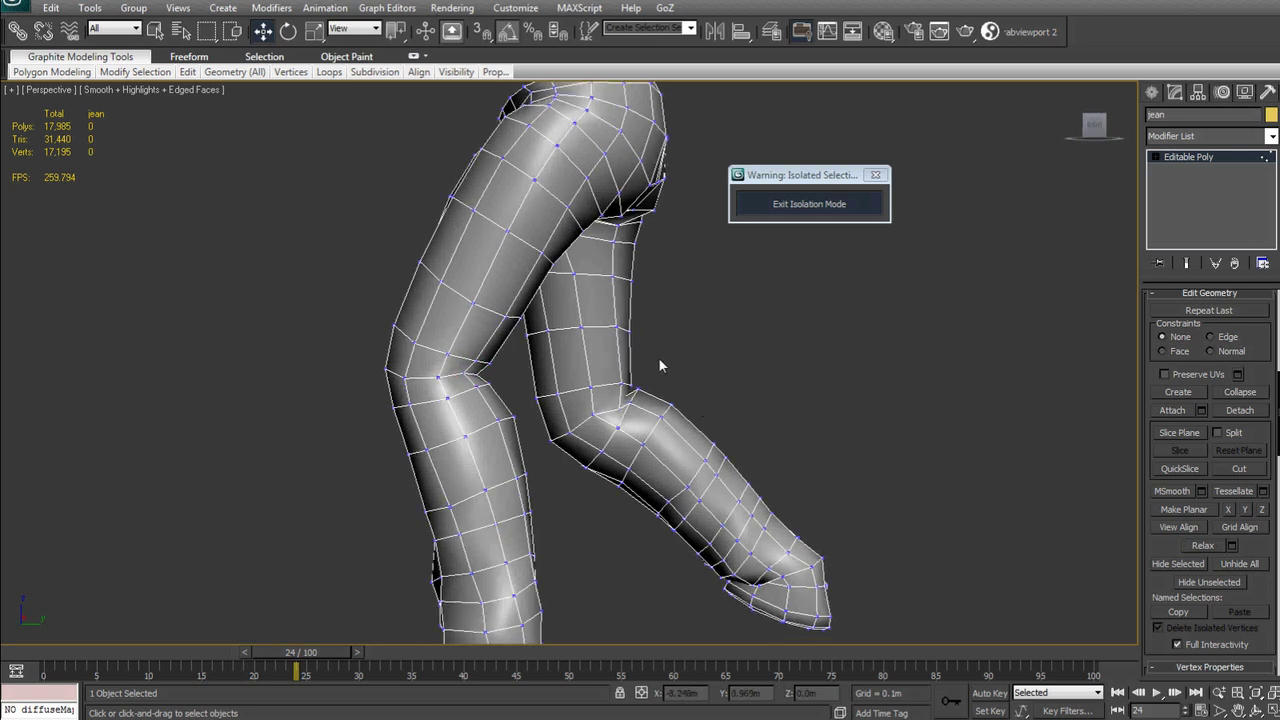
# - Relax the pinched vertices at the back of the rear leg's bent knee
pyautogui.moveTo(614, 421); pyautogui.dragTo(614, 422)
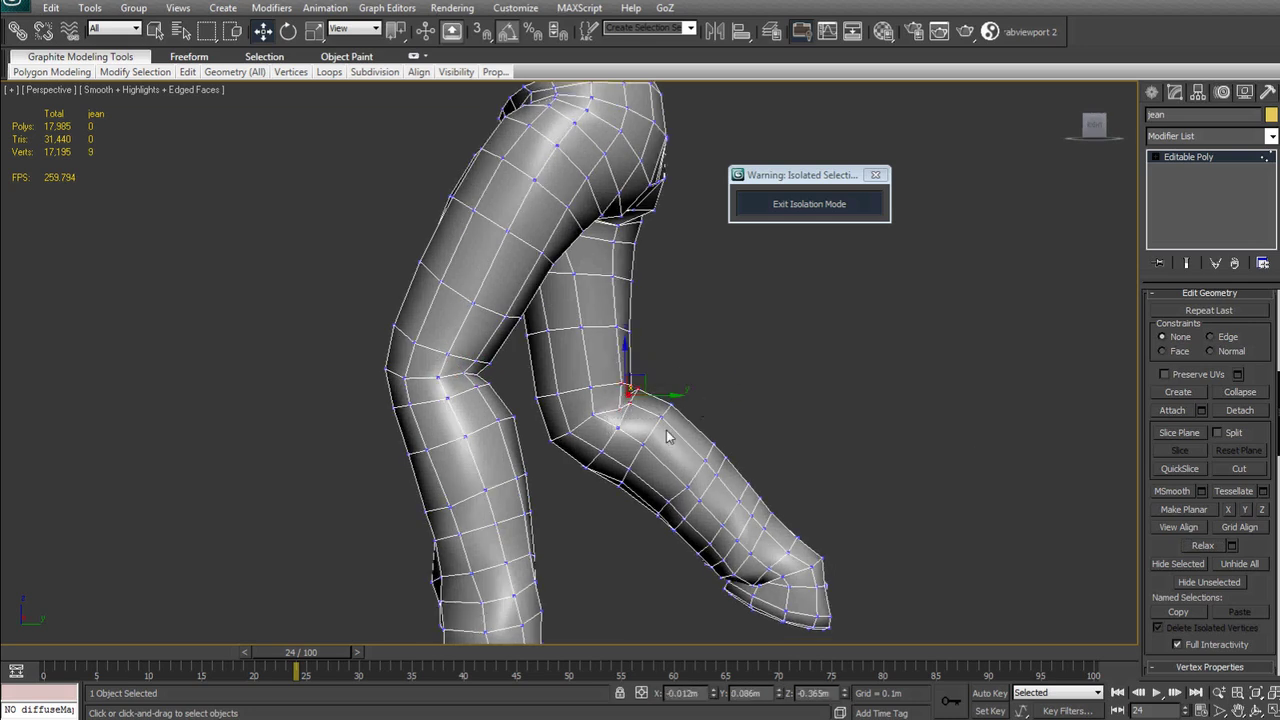
pyautogui.click(1207, 548)
pyautogui.click(940, 475)
# - Relax the overlapping vertices around the ankle fold of the raised rear leg
pyautogui.moveTo(943, 532); pyautogui.dragTo(377, 383, button='middle')
pyautogui.moveTo(507, 318); pyautogui.dragTo(807, 435)
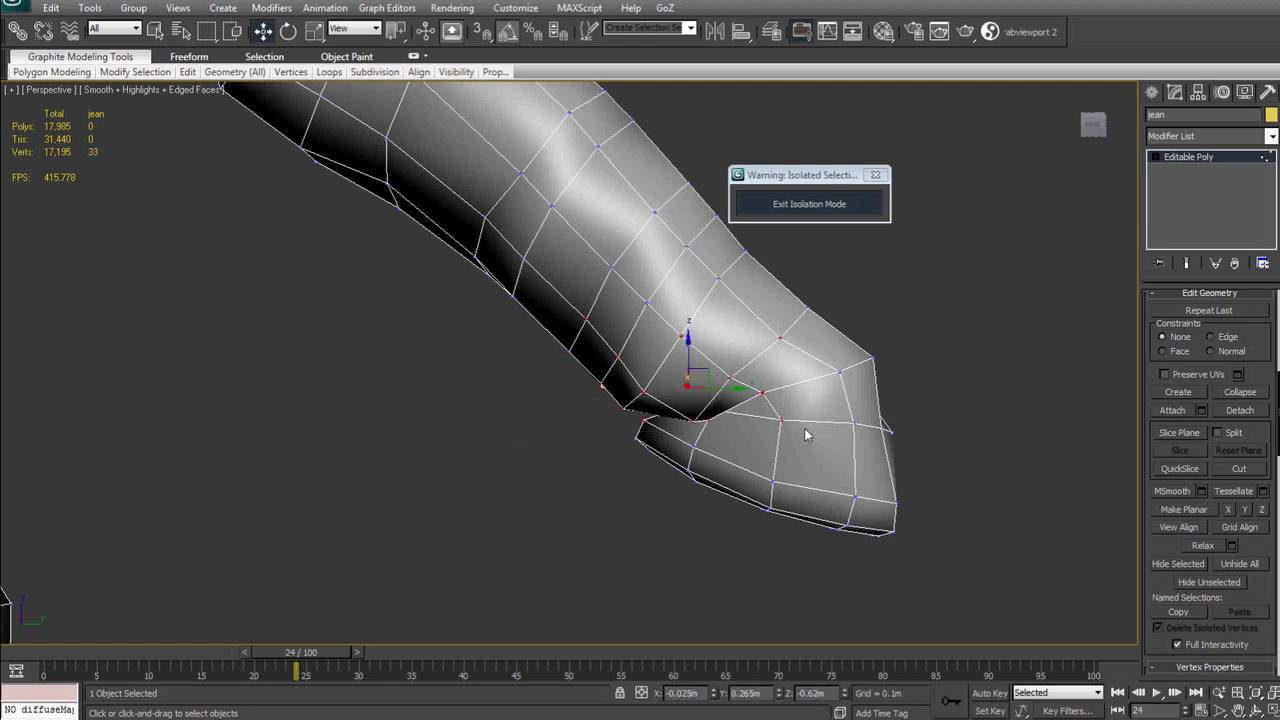
pyautogui.click(1213, 550)
pyautogui.keyDown('alt'); pyautogui.moveTo(780, 385); pyautogui.dragTo(932, 366, button='middle'); pyautogui.keyUp('alt')
pyautogui.click(864, 368)
# - Reposition a single vertex on the raised leg's cuff to even out the hem
pyautogui.scroll(2, 742, 462)
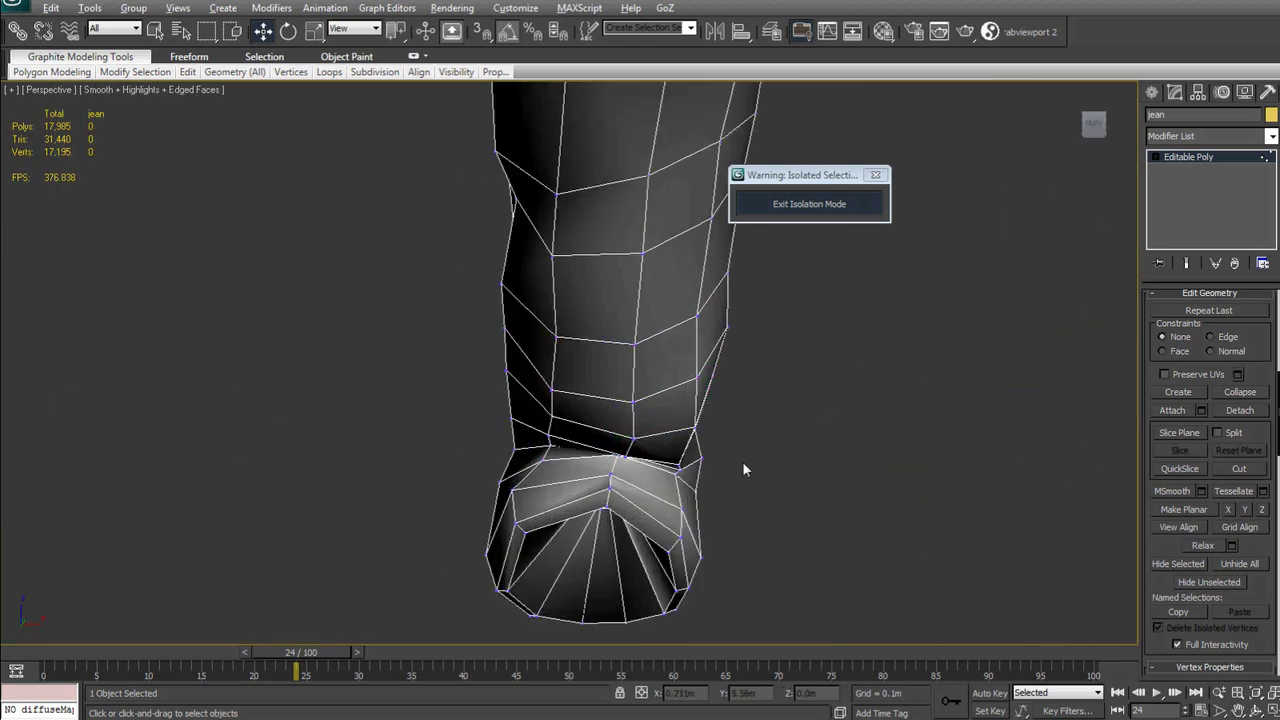
pyautogui.keyDown('alt'); pyautogui.moveTo(743, 463); pyautogui.dragTo(590, 471, button='middle'); pyautogui.keyUp('alt')
pyautogui.keyDown('alt'); pyautogui.moveTo(746, 434); pyautogui.dragTo(594, 598, button='middle'); pyautogui.keyUp('alt')
pyautogui.click(590, 530)
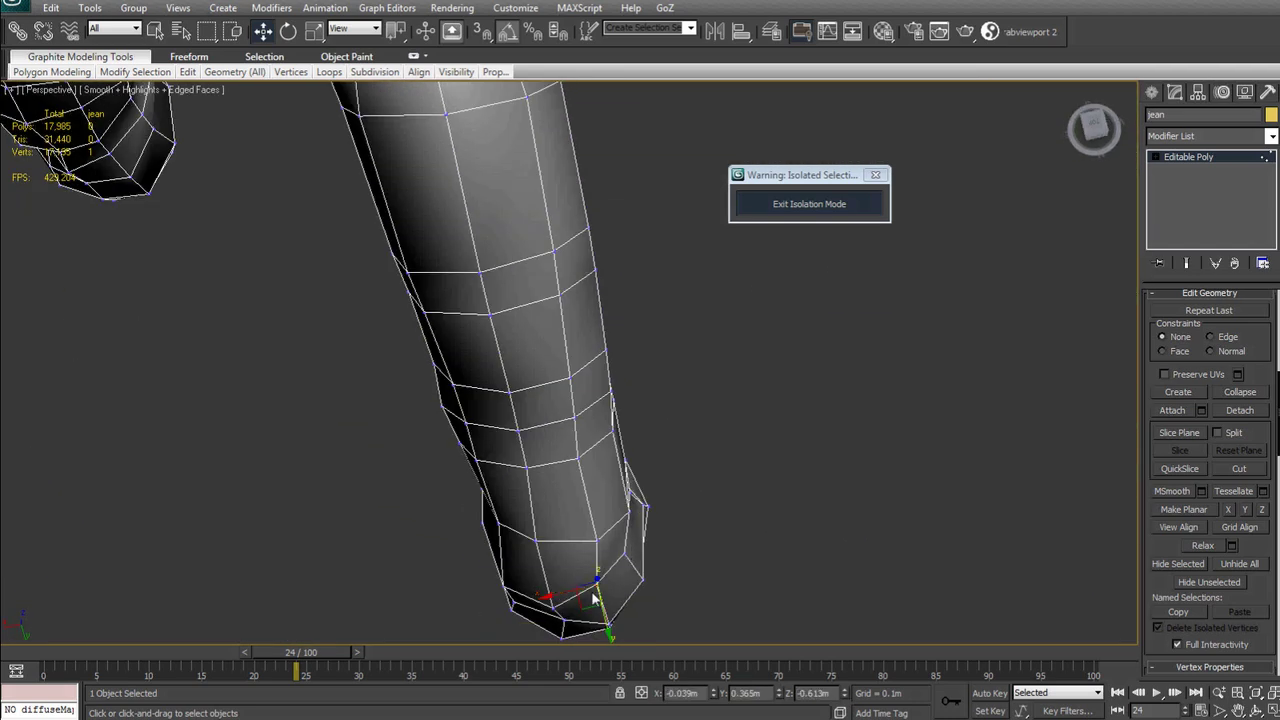
pyautogui.moveTo(589, 598); pyautogui.dragTo(595, 605)
pyautogui.scroll(-4, 594, 604)
pyautogui.keyDown('alt'); pyautogui.moveTo(590, 394); pyautogui.dragTo(631, 232, button='middle'); pyautogui.keyUp('alt')
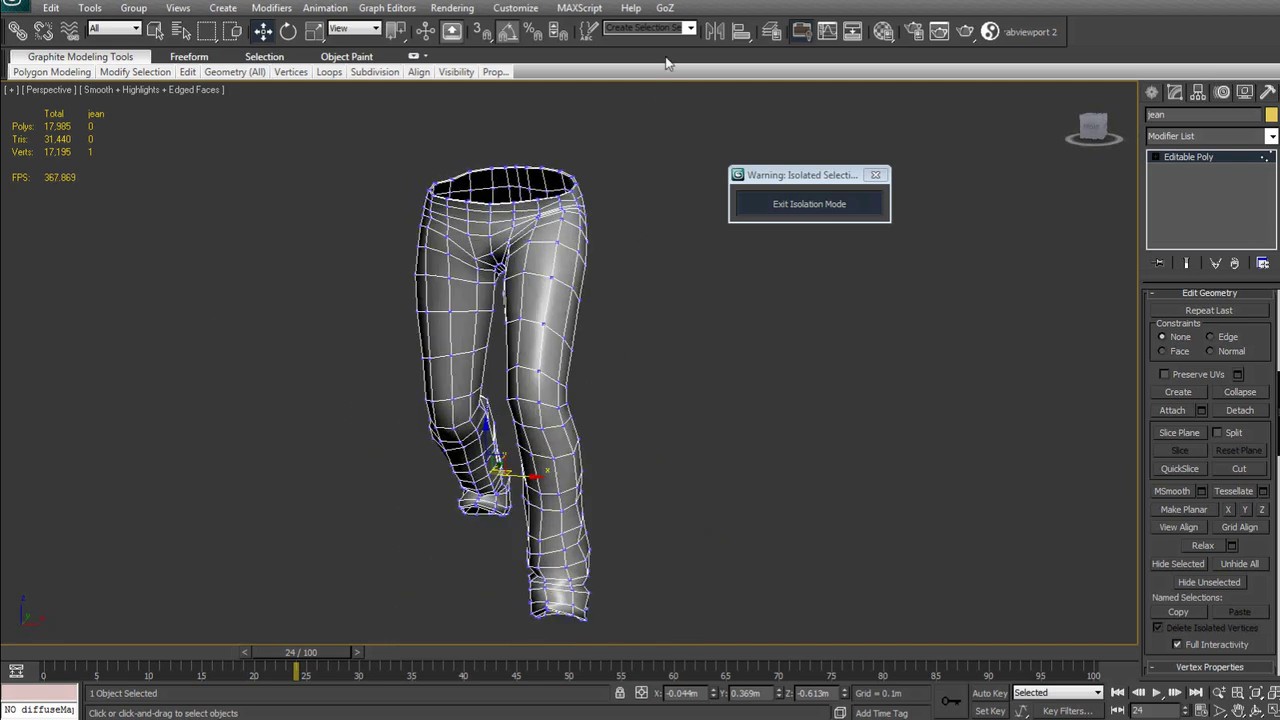
# - Send the corrected jean mesh to ZBrush with GoZ and check its sculpted detail on the posed legs
pyautogui.click(665, 8)
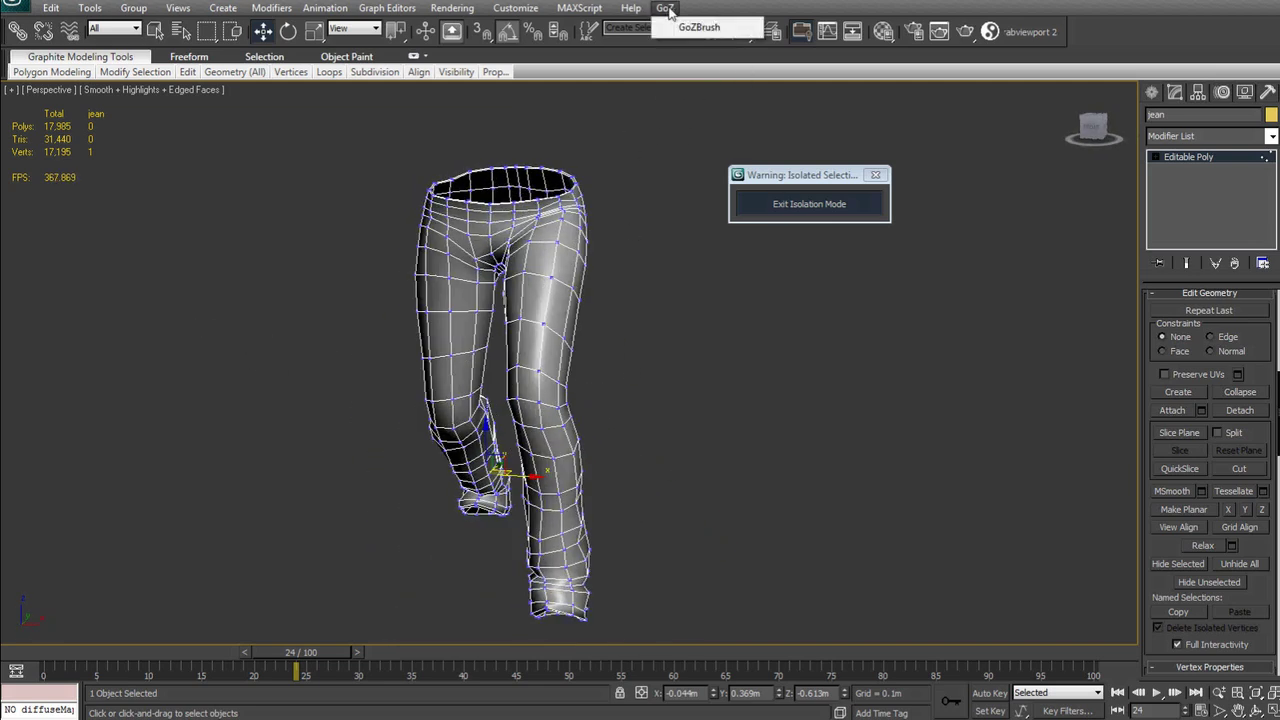
pyautogui.click(682, 29)
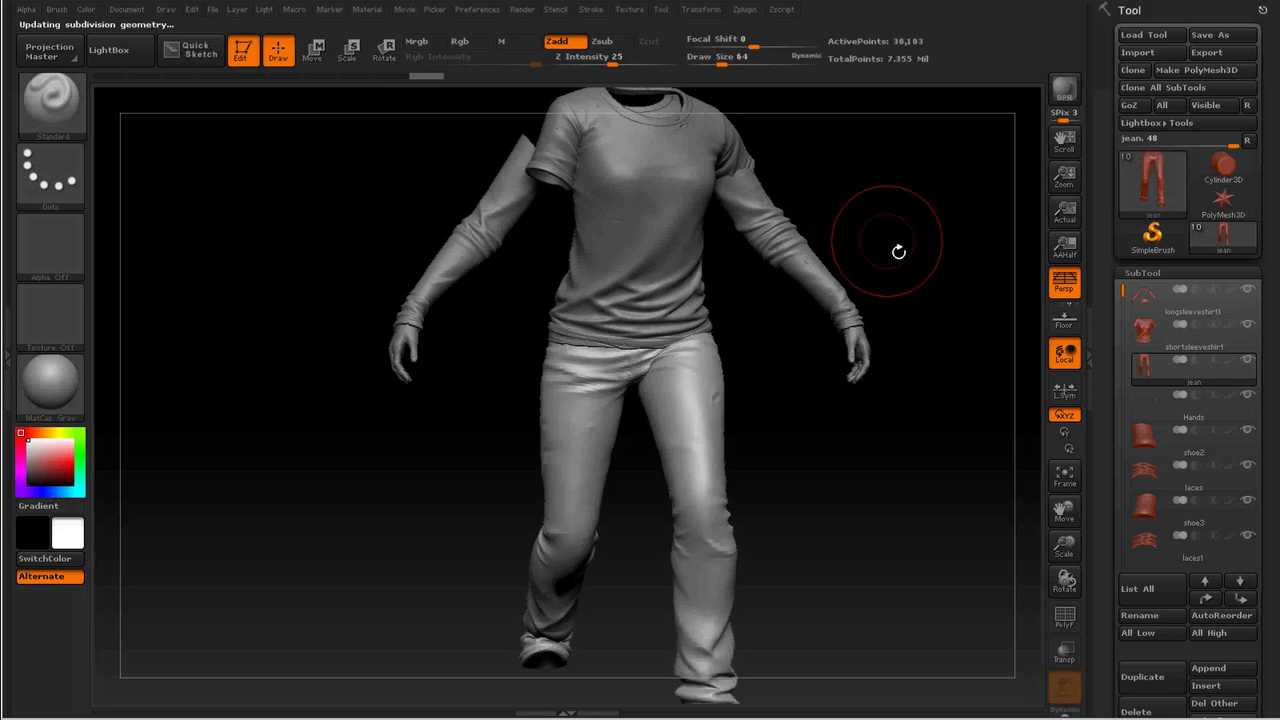
pyautogui.moveTo(920, 466)
pyautogui.mouseDown()
pyautogui.moveTo(840, 523)
pyautogui.moveTo(829, 463)
pyautogui.moveTo(891, 441)
pyautogui.moveTo(917, 454)
pyautogui.moveTo(911, 334)
pyautogui.moveTo(883, 351)
pyautogui.moveTo(948, 332)
pyautogui.moveTo(905, 420)
pyautogui.mouseUp()
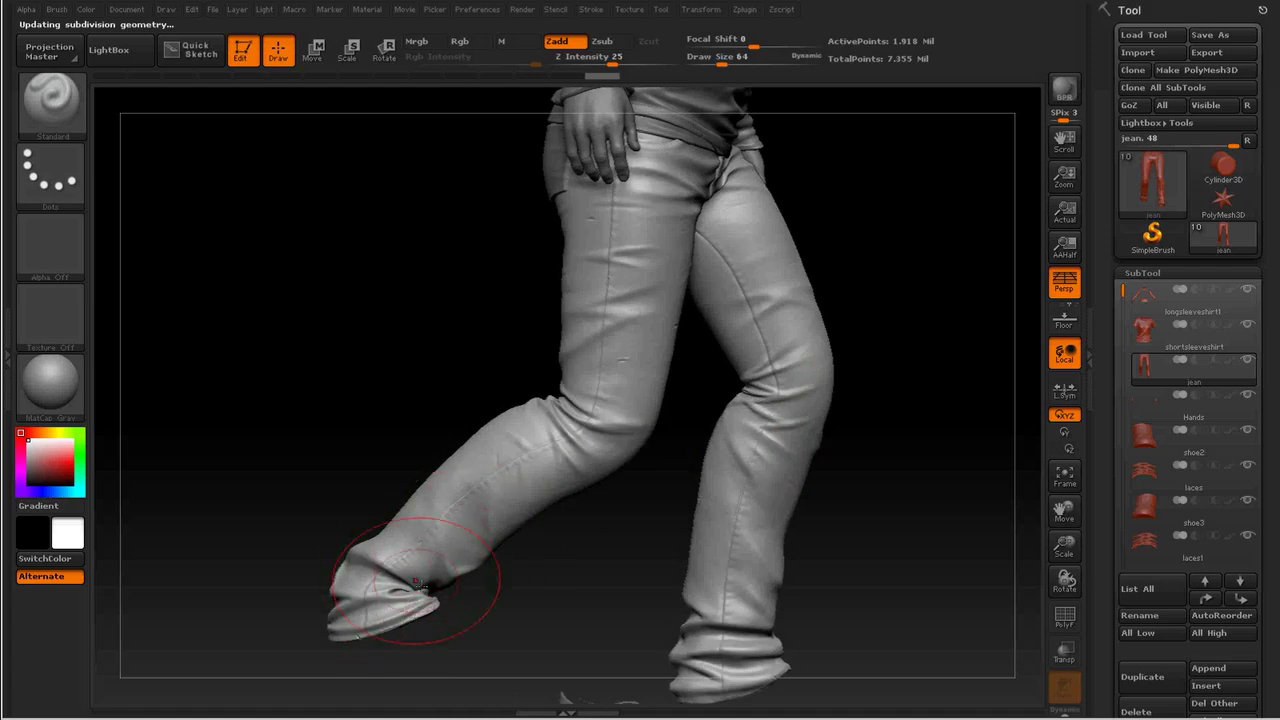
pyautogui.moveTo(910, 547); pyautogui.dragTo(971, 480)
# - Lower the jean subtool to subdivision level 3
pyautogui.click(1143, 276)
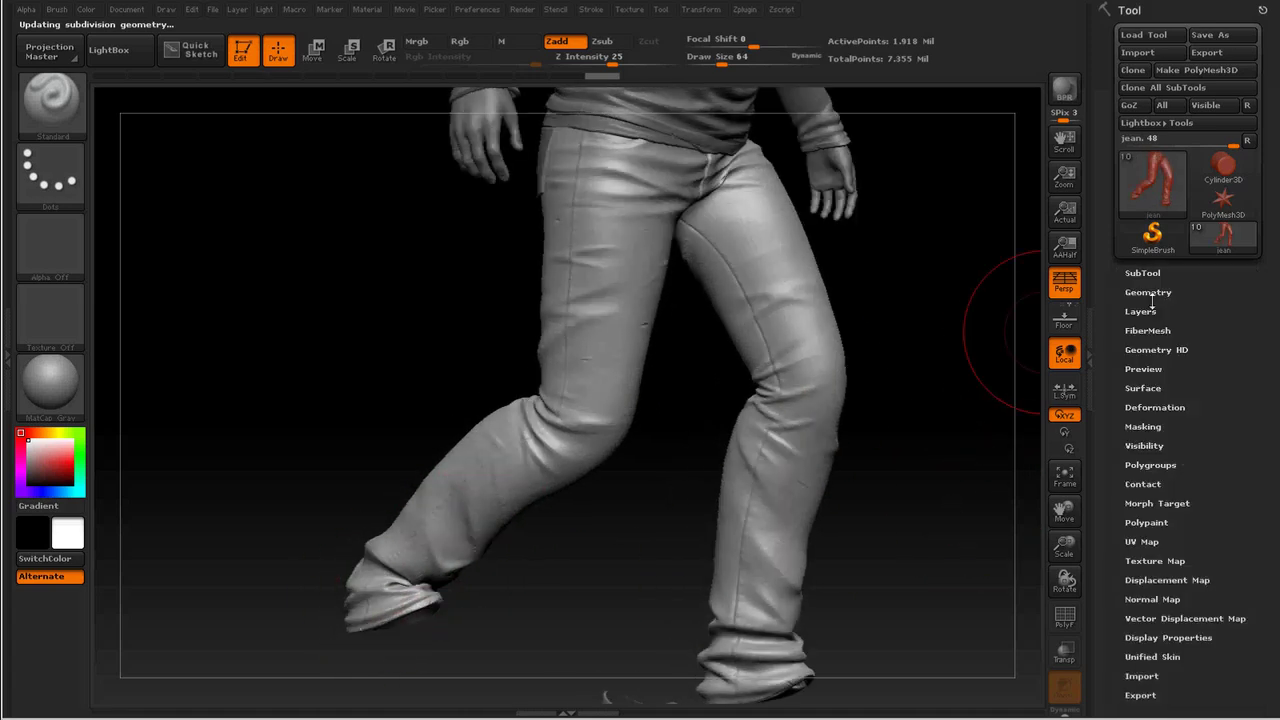
pyautogui.click(1148, 292)
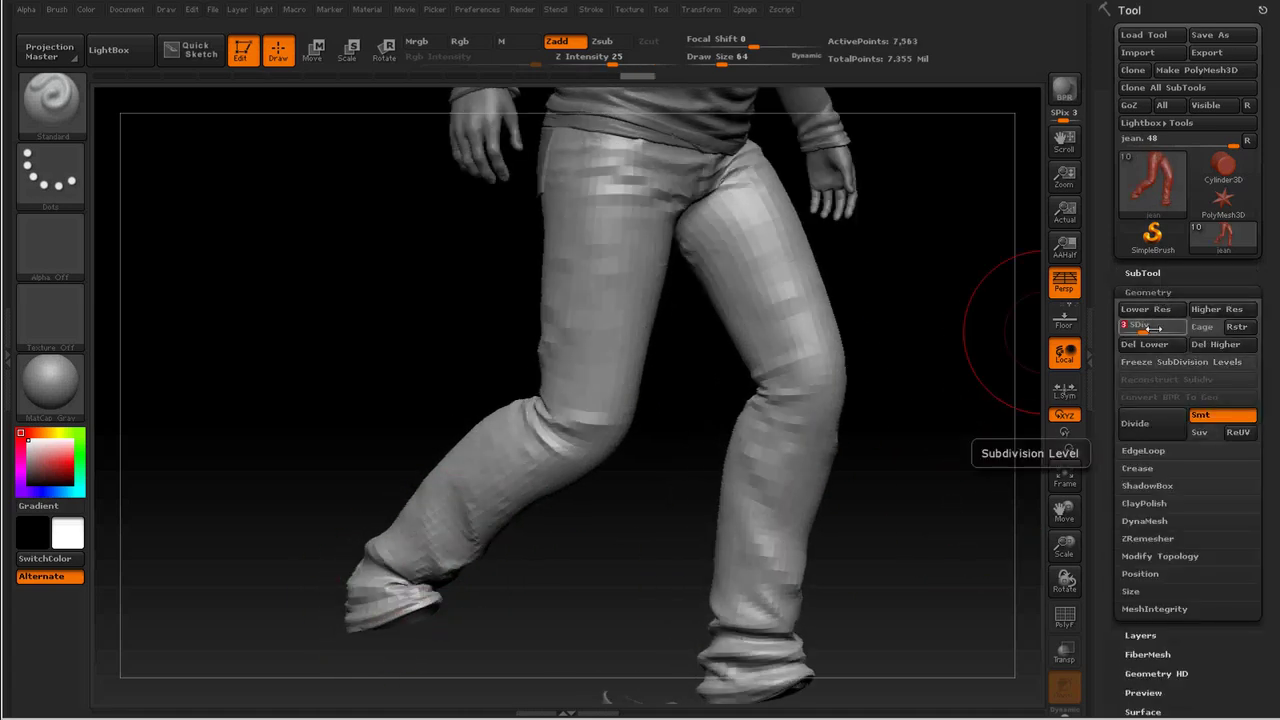
pyautogui.moveTo(942, 300); pyautogui.dragTo(916, 284)
# - Set the brush draw size to 28 and smooth the pinched folds on the raised leg's cuff
pyautogui.moveTo(723, 60); pyautogui.dragTo(717, 60)
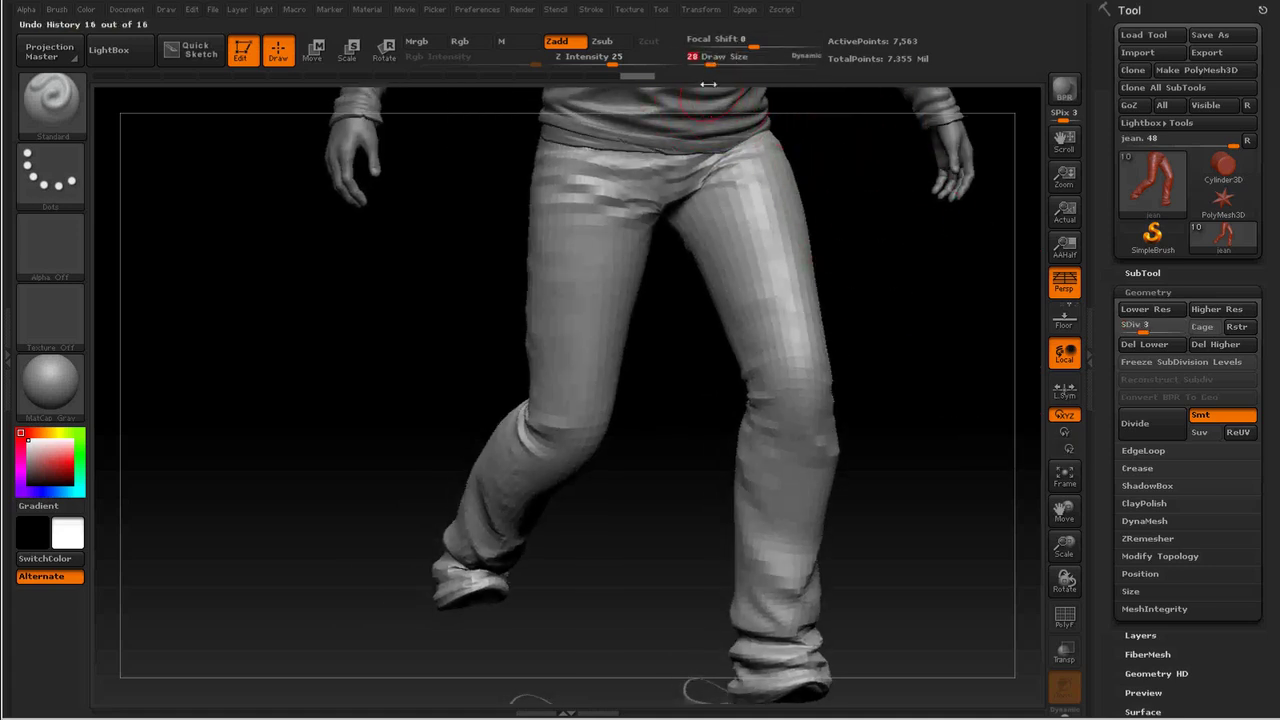
pyautogui.press('shift')
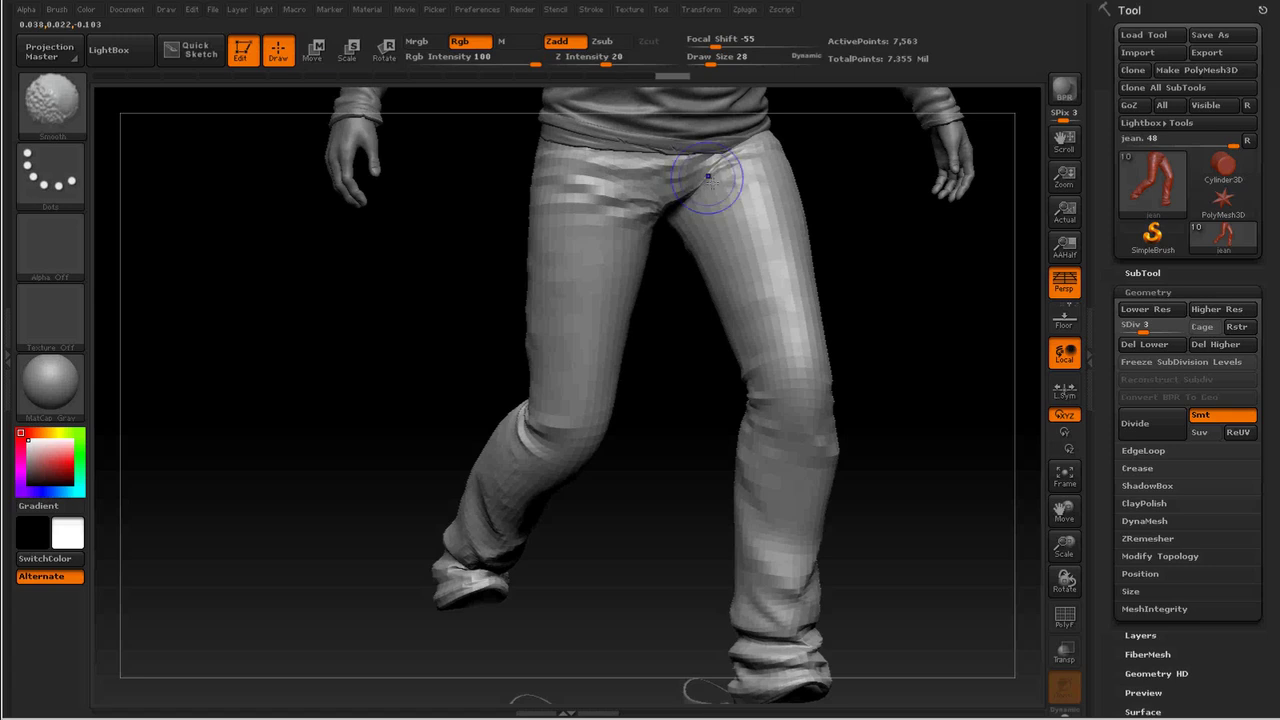
pyautogui.moveTo(900, 350)
pyautogui.mouseDown()
pyautogui.moveTo(974, 386)
pyautogui.moveTo(715, 510)
pyautogui.mouseUp()
pyautogui.moveTo(536, 532)
pyautogui.keyDown('alt'); pyautogui.mouseDown()
pyautogui.moveTo(700, 424)
pyautogui.moveTo(643, 519)
pyautogui.mouseUp(); pyautogui.keyUp('alt')
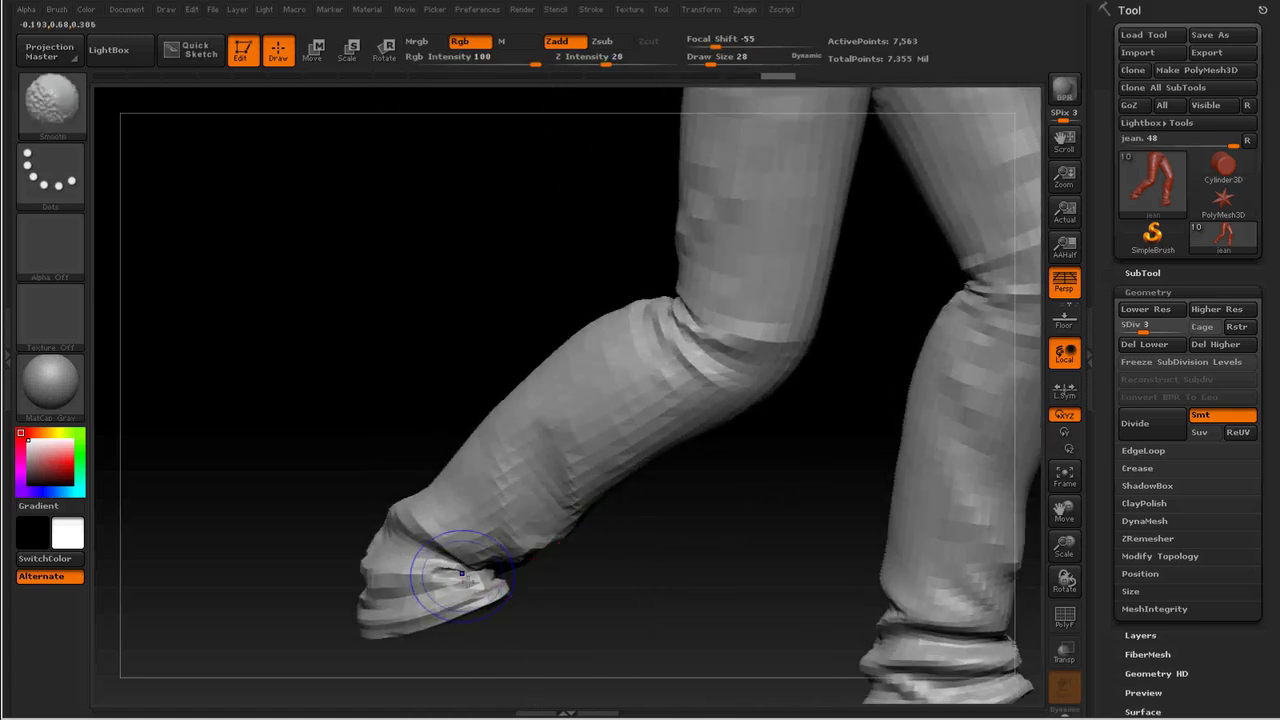
pyautogui.keyDown('shift'); pyautogui.moveTo(464, 574); pyautogui.dragTo(455, 586); pyautogui.keyUp('shift')
# - Raise the jean to subdivision level 4 and smooth the distorted folds on the other side of the raised leg's ankle
pyautogui.moveTo(574, 549); pyautogui.dragTo(590, 599)
pyautogui.hotkey('ctrl', 'd')
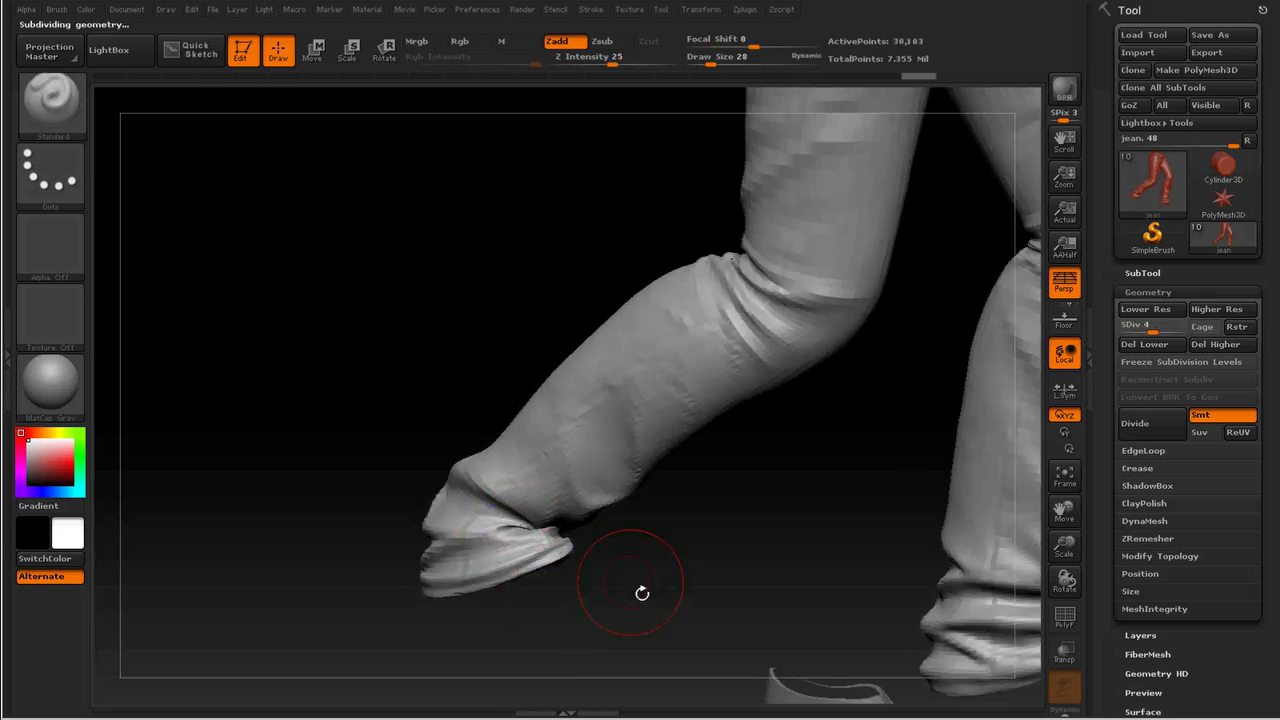
pyautogui.moveTo(643, 591)
pyautogui.mouseDown()
pyautogui.moveTo(490, 540)
pyautogui.moveTo(590, 595)
pyautogui.moveTo(440, 570)
pyautogui.mouseUp()
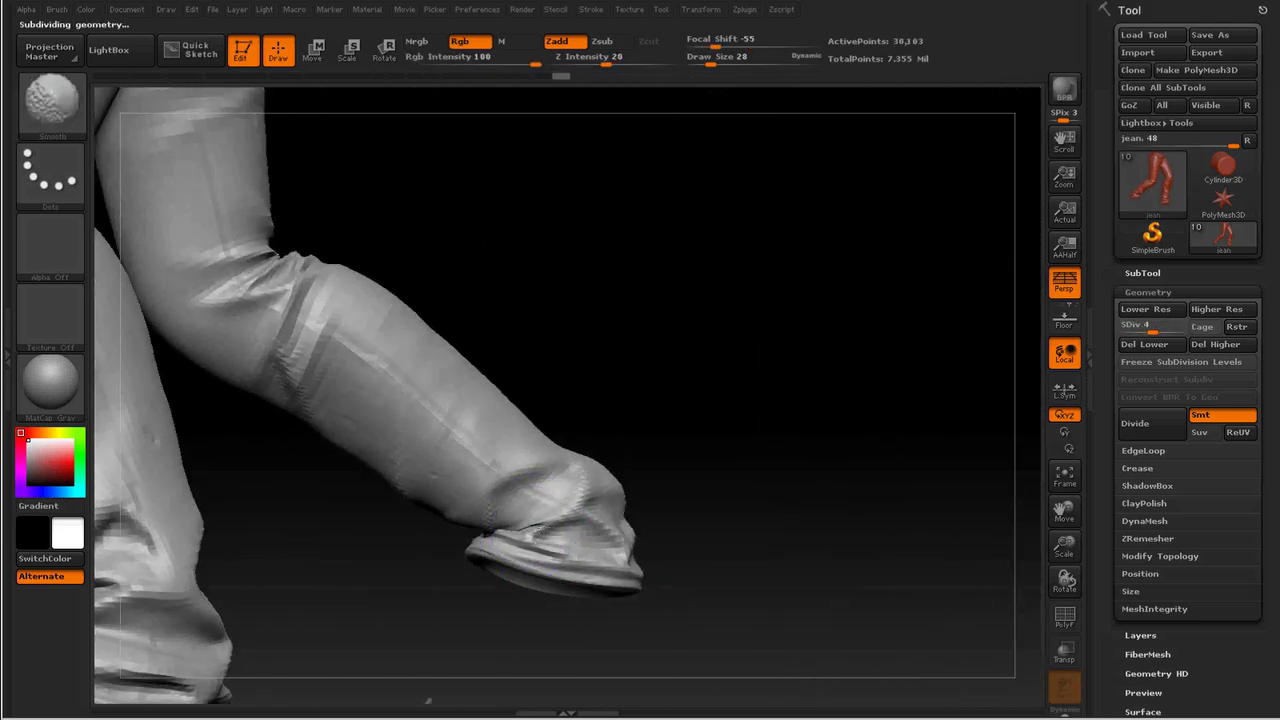
pyautogui.keyDown('shift'); pyautogui.moveTo(570, 512); pyautogui.dragTo(580, 520); pyautogui.keyUp('shift')
pyautogui.moveTo(797, 497)
pyautogui.keyDown('alt'); pyautogui.mouseDown()
pyautogui.moveTo(781, 358)
pyautogui.moveTo(903, 341)
pyautogui.moveTo(871, 361)
pyautogui.moveTo(863, 343)
pyautogui.moveTo(838, 481)
pyautogui.mouseUp(); pyautogui.keyUp('alt')
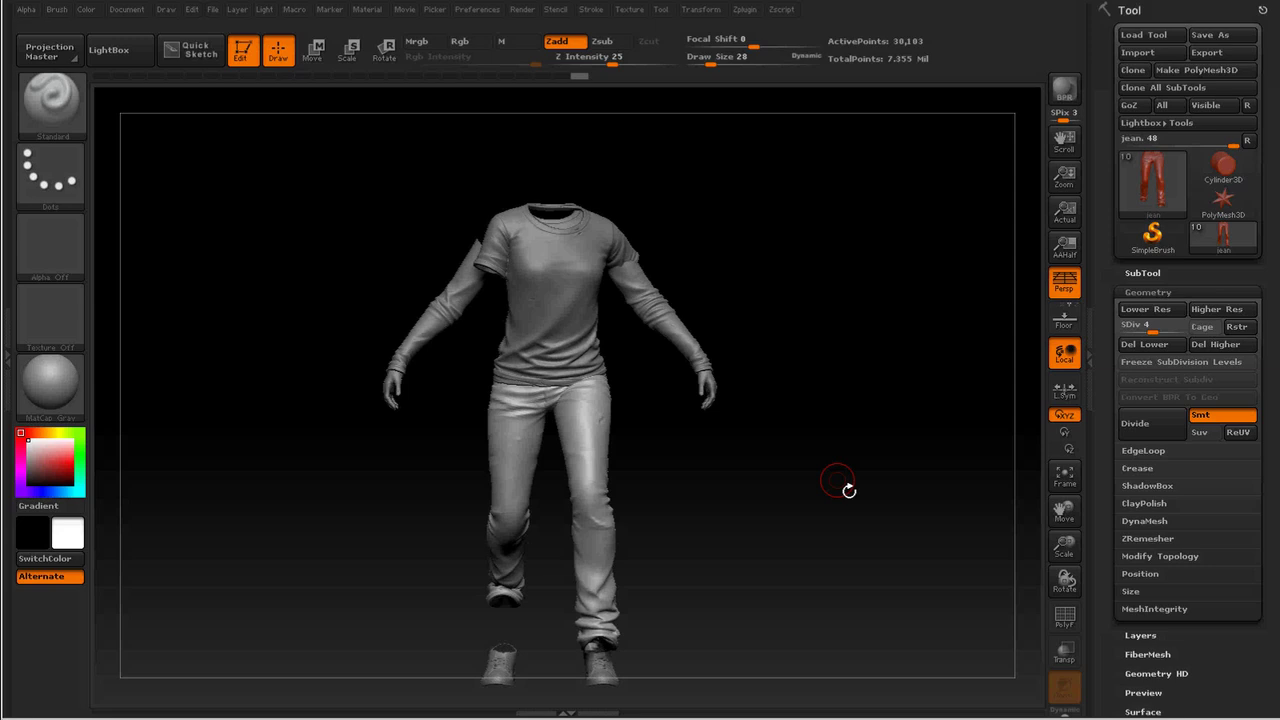
pyautogui.keyDown('alt'); pyautogui.moveTo(847, 458); pyautogui.dragTo(863, 433); pyautogui.keyUp('alt')
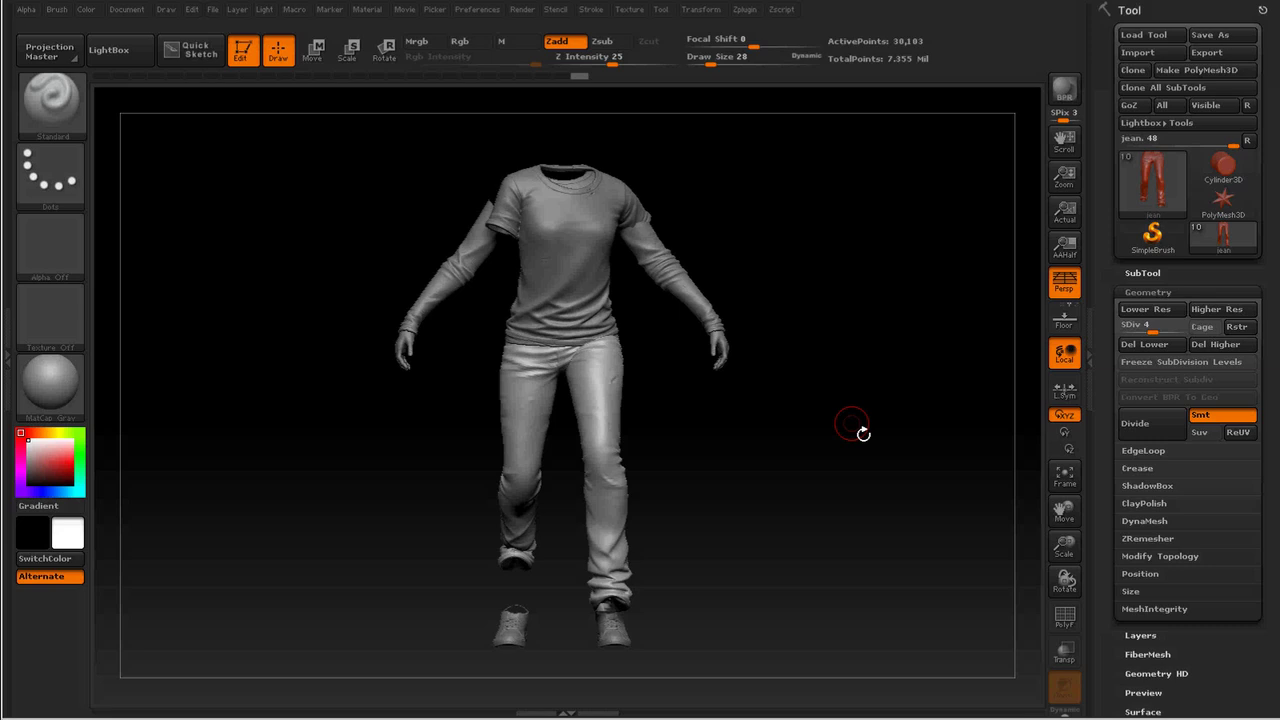
pyautogui.moveTo(863, 433); pyautogui.dragTo(874, 402)
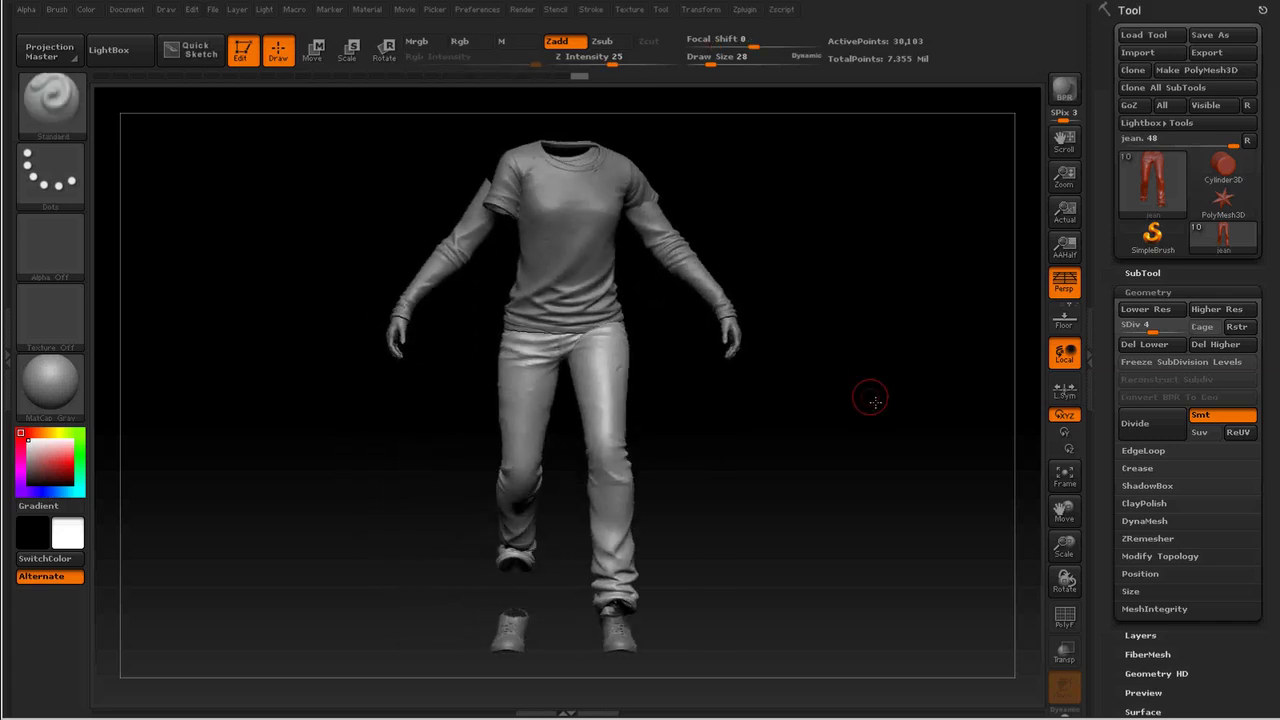